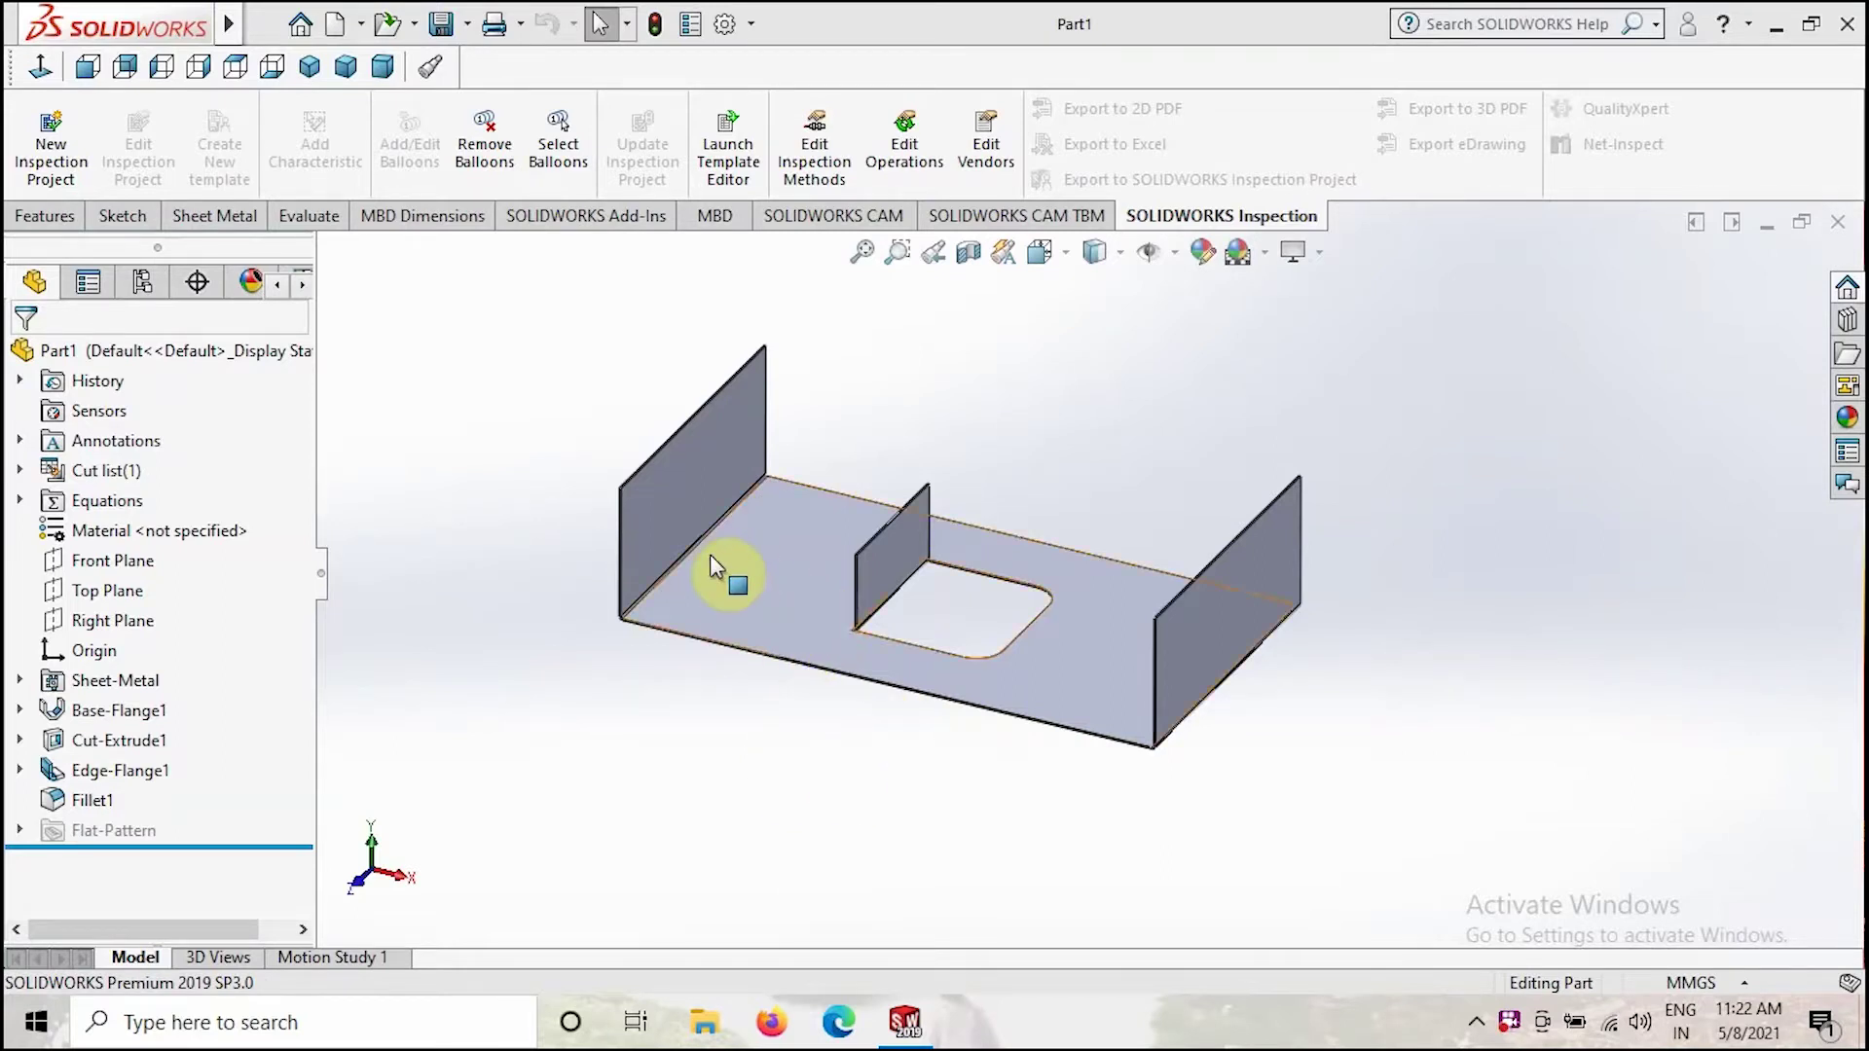
{"action": "left_click", "coordinate": [692, 505]}
{"action": "left_click", "coordinate": [1176, 623]}
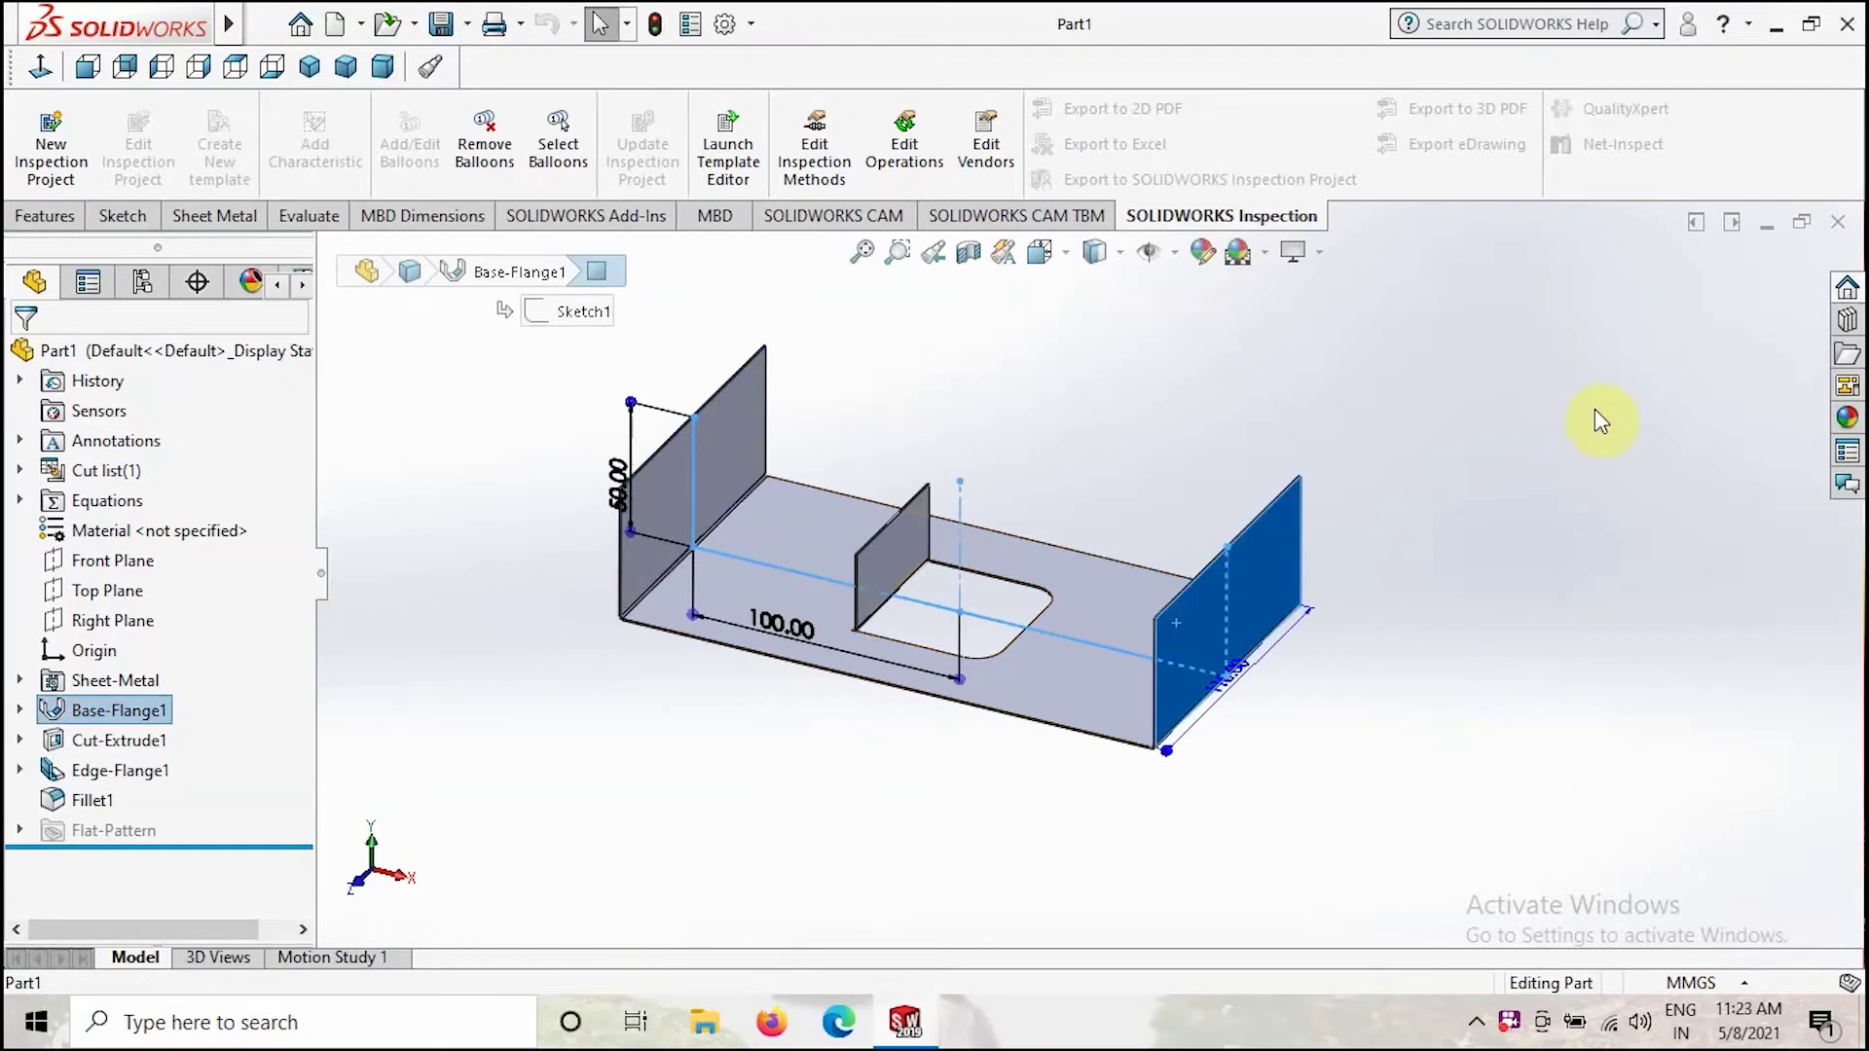
{"action": "left_click", "coordinate": [1637, 502]}
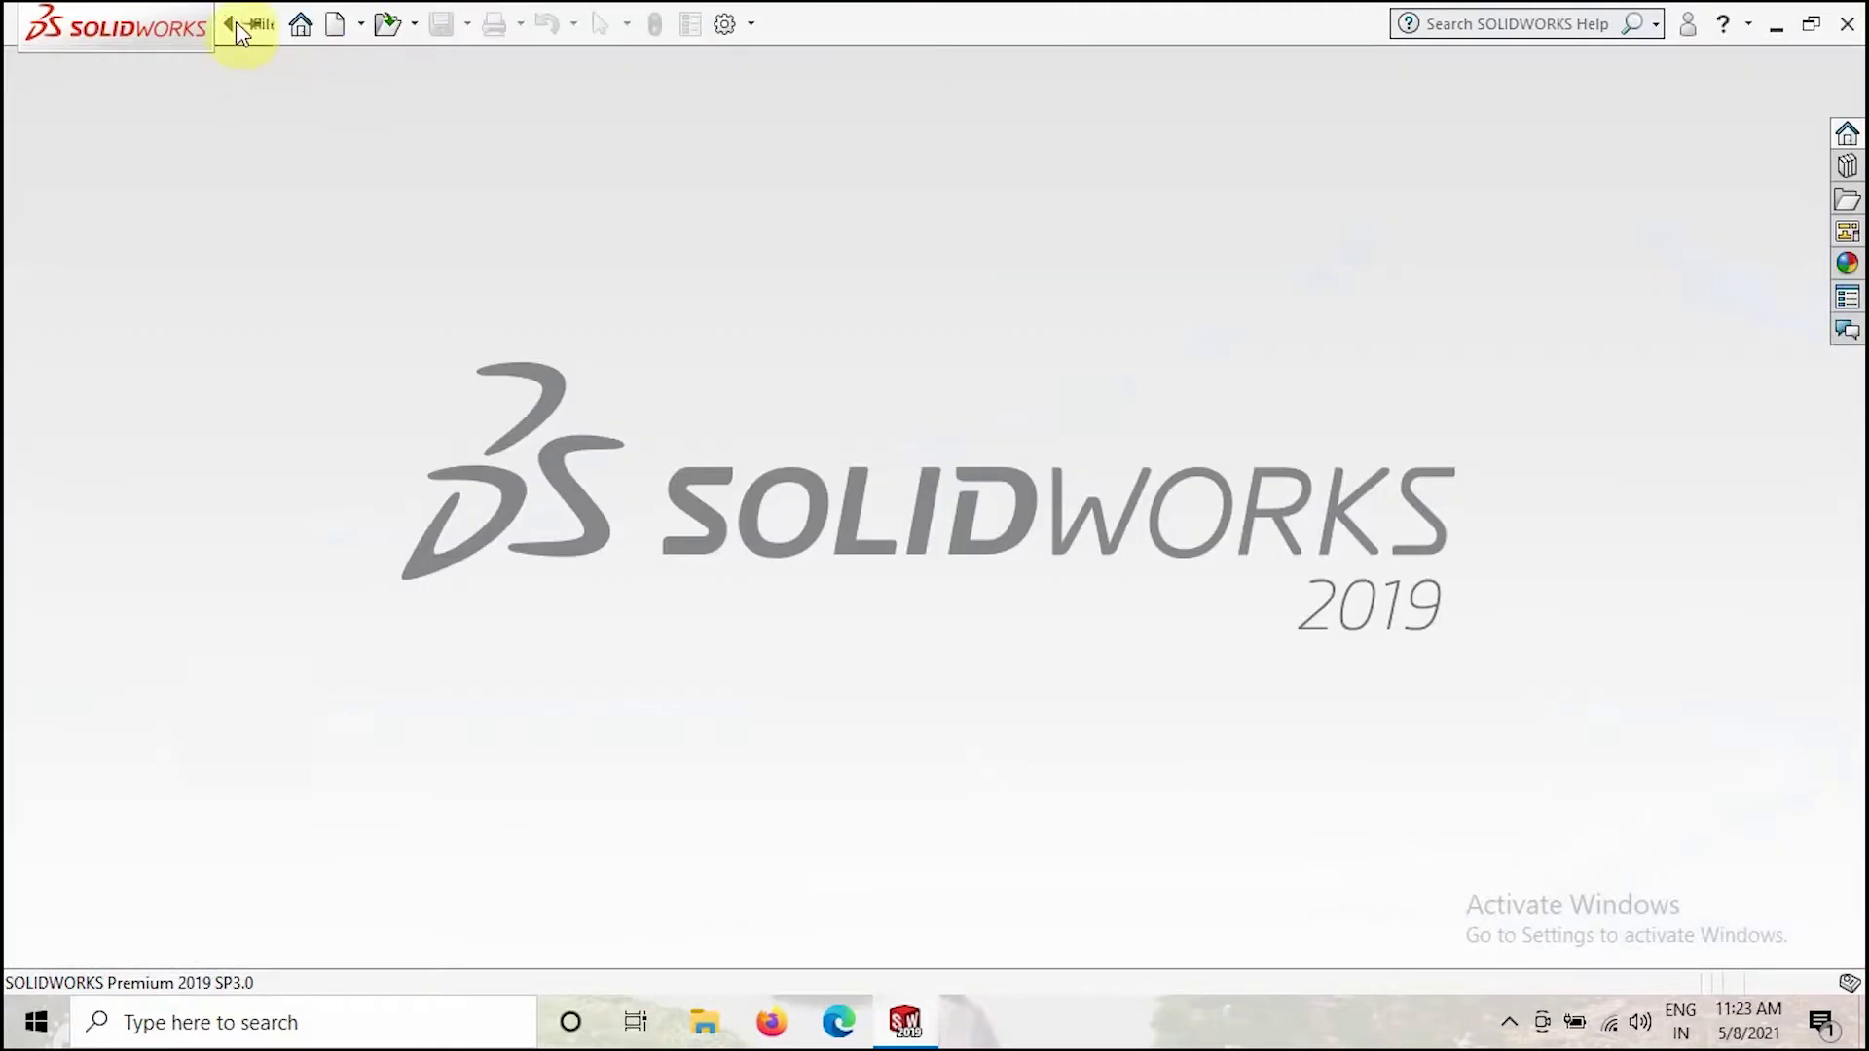
Create a new part document.
{"action": "left_click", "coordinate": [265, 23]}
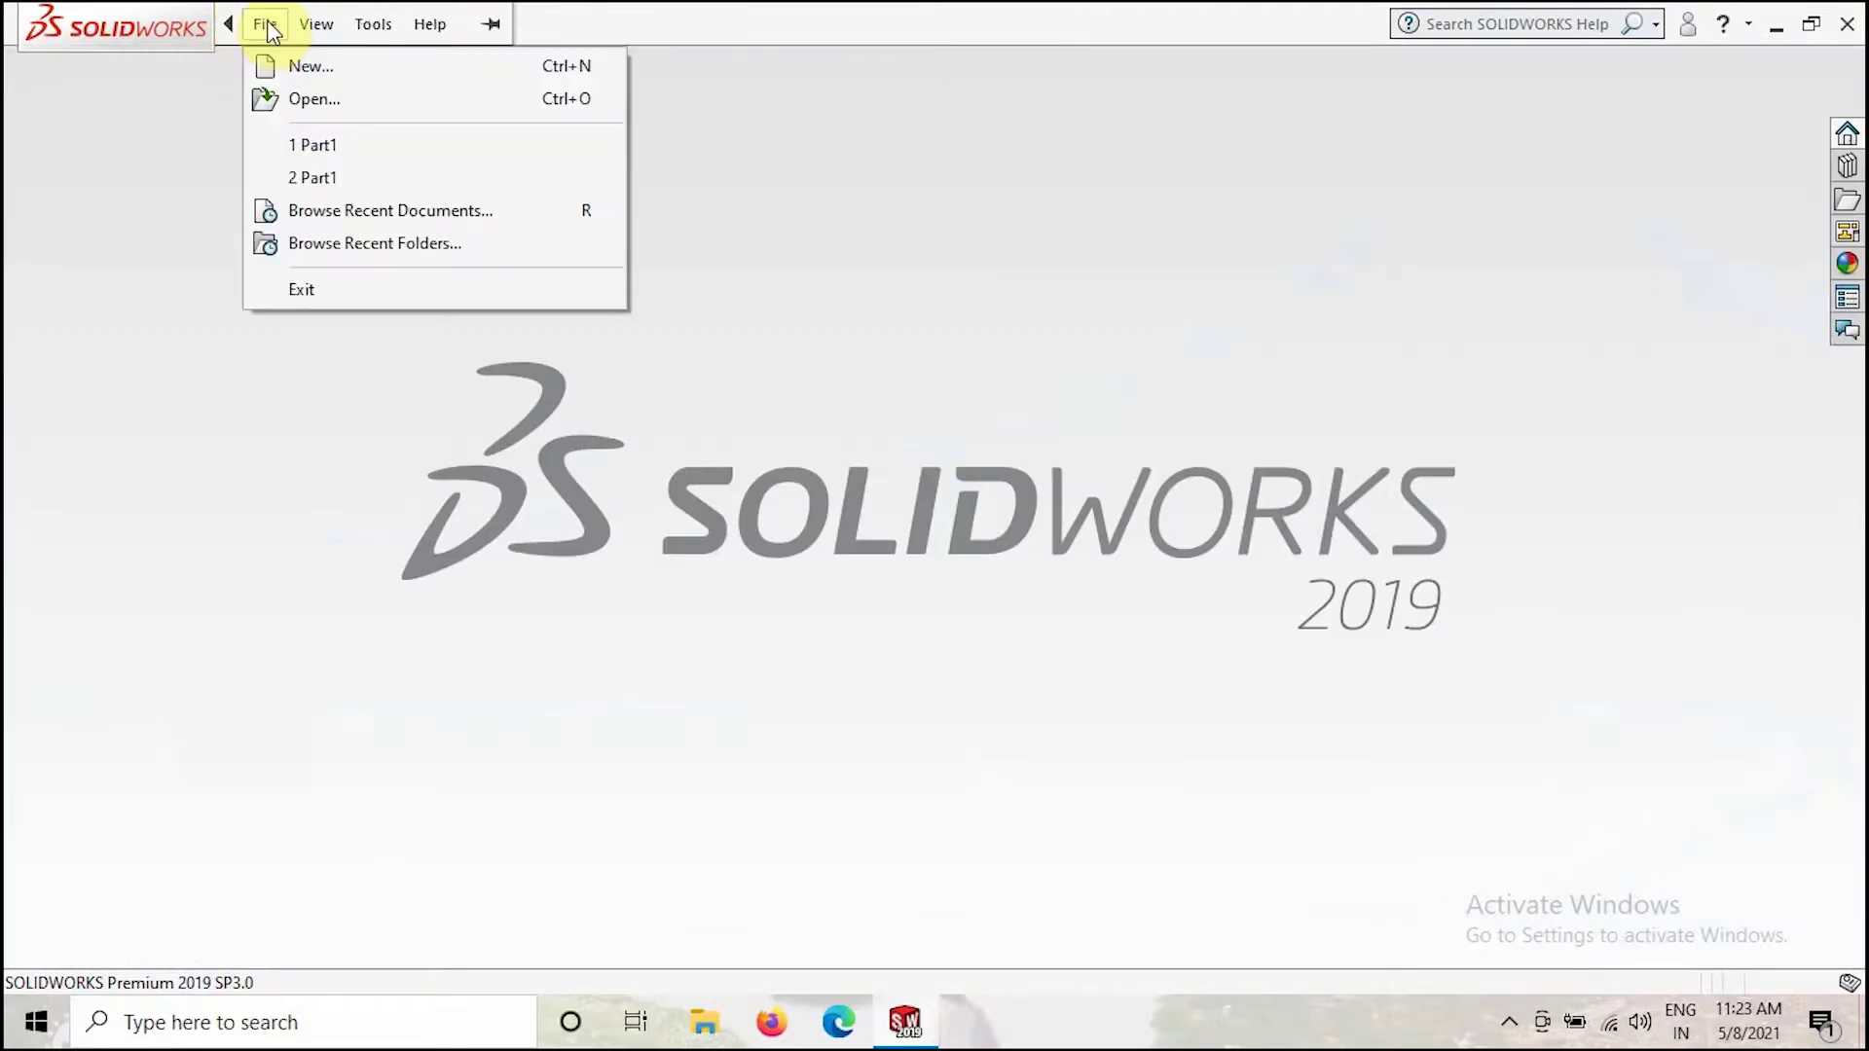
{"action": "left_click", "coordinate": [301, 66]}
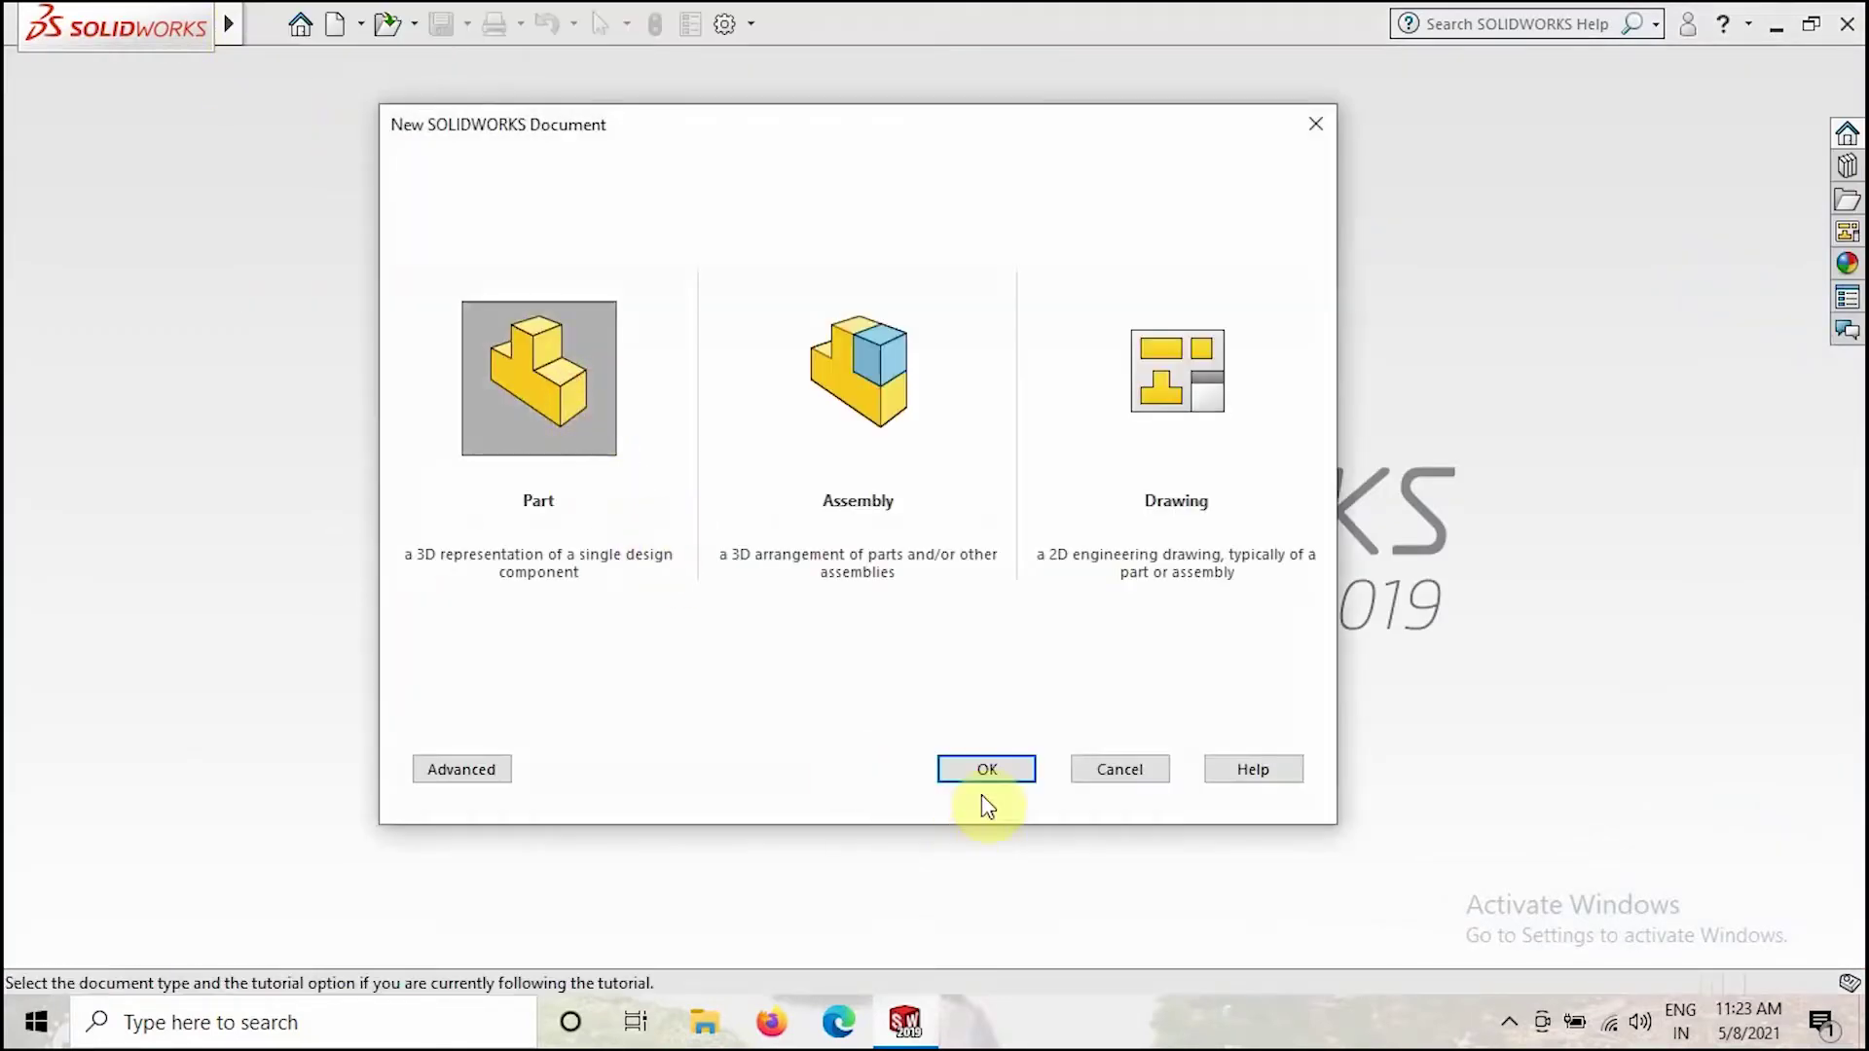
{"action": "left_click", "coordinate": [959, 771]}
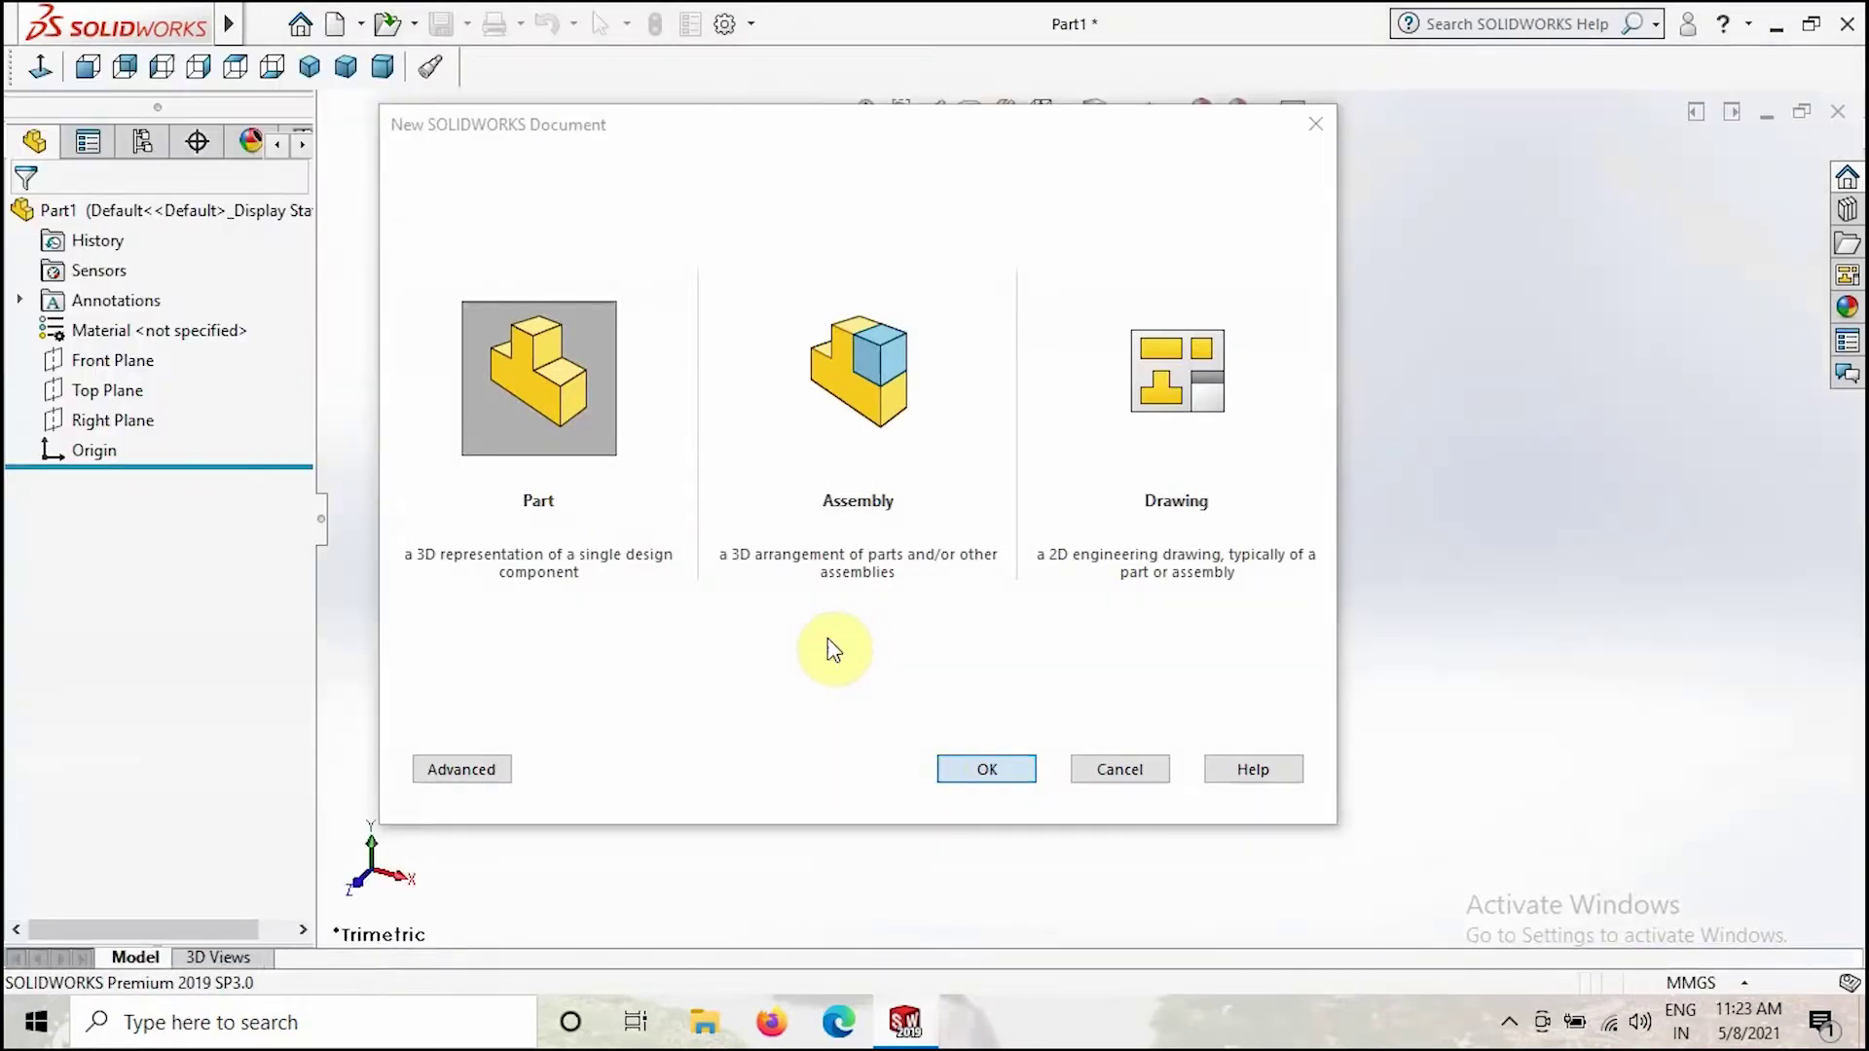
Sketch an L-shape on the Front Plane: a horizontal line about 67 mm leftward from the origin, joined to a vertical line about 43 mm upward.
{"action": "left_click", "coordinate": [117, 501]}
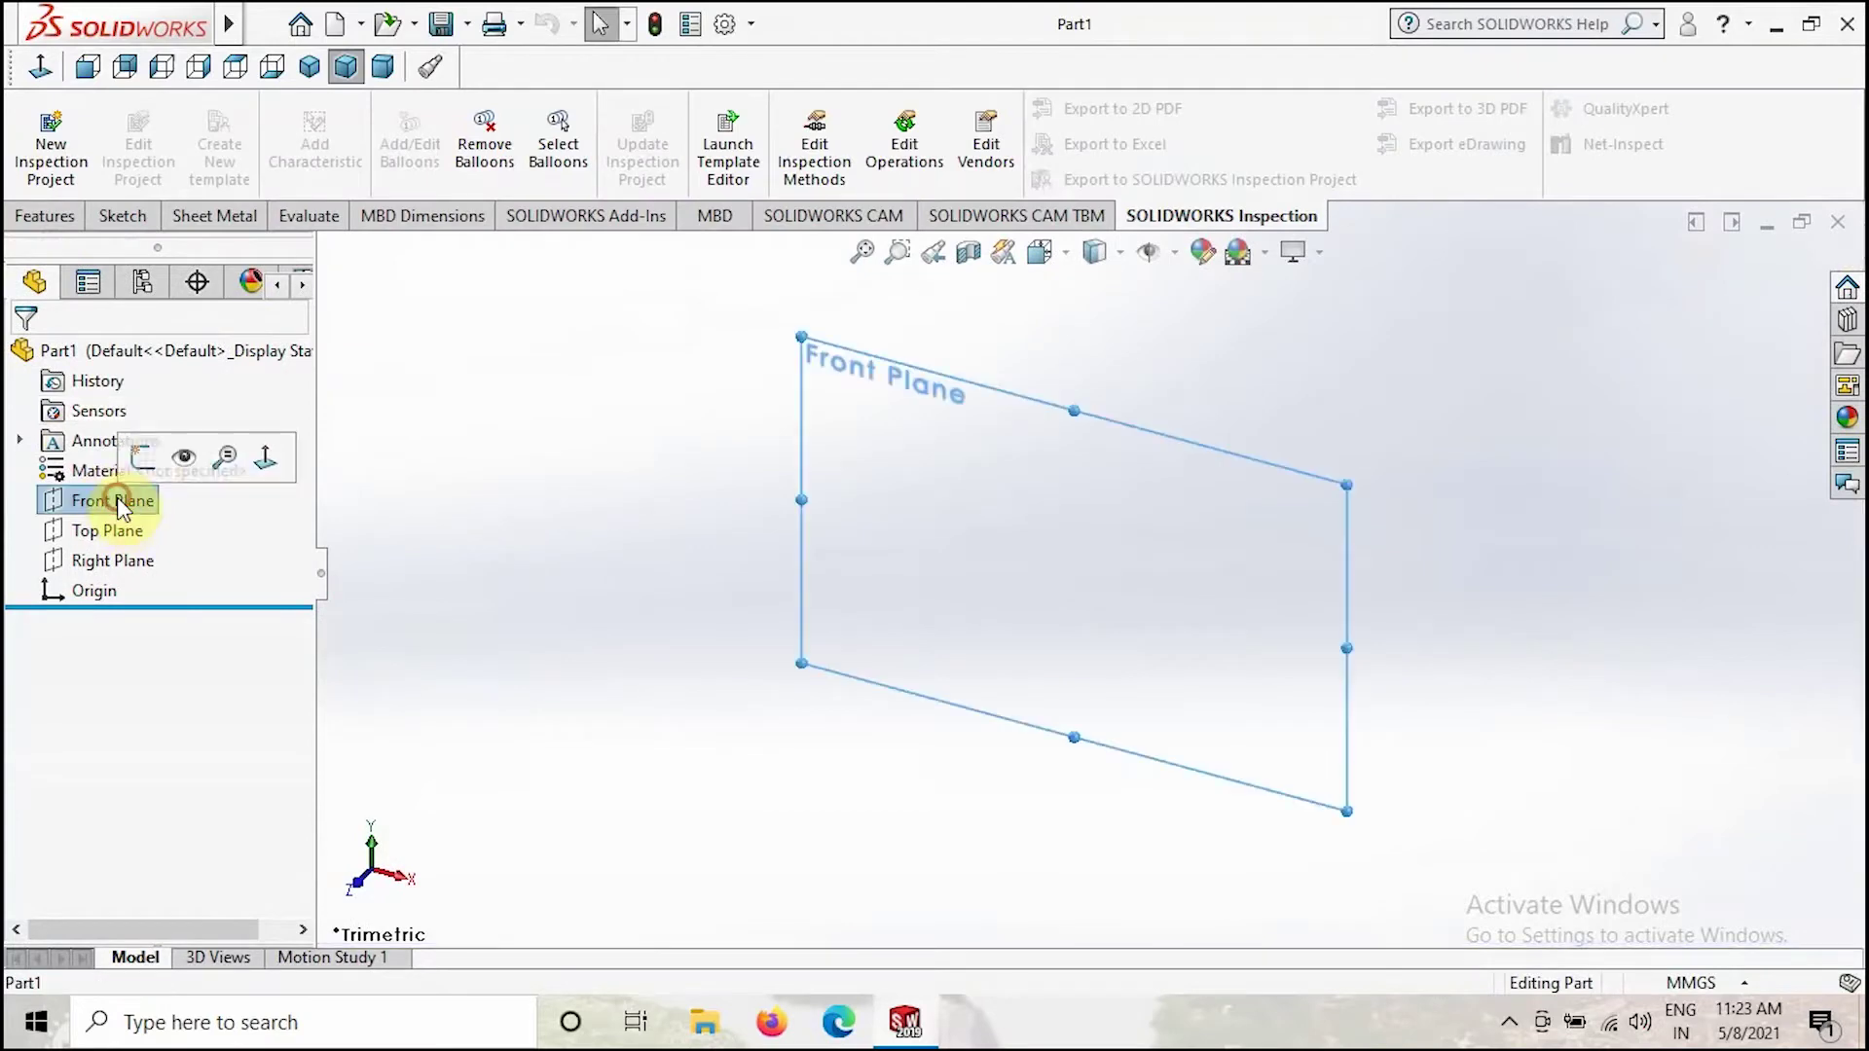
{"action": "left_click", "coordinate": [143, 457]}
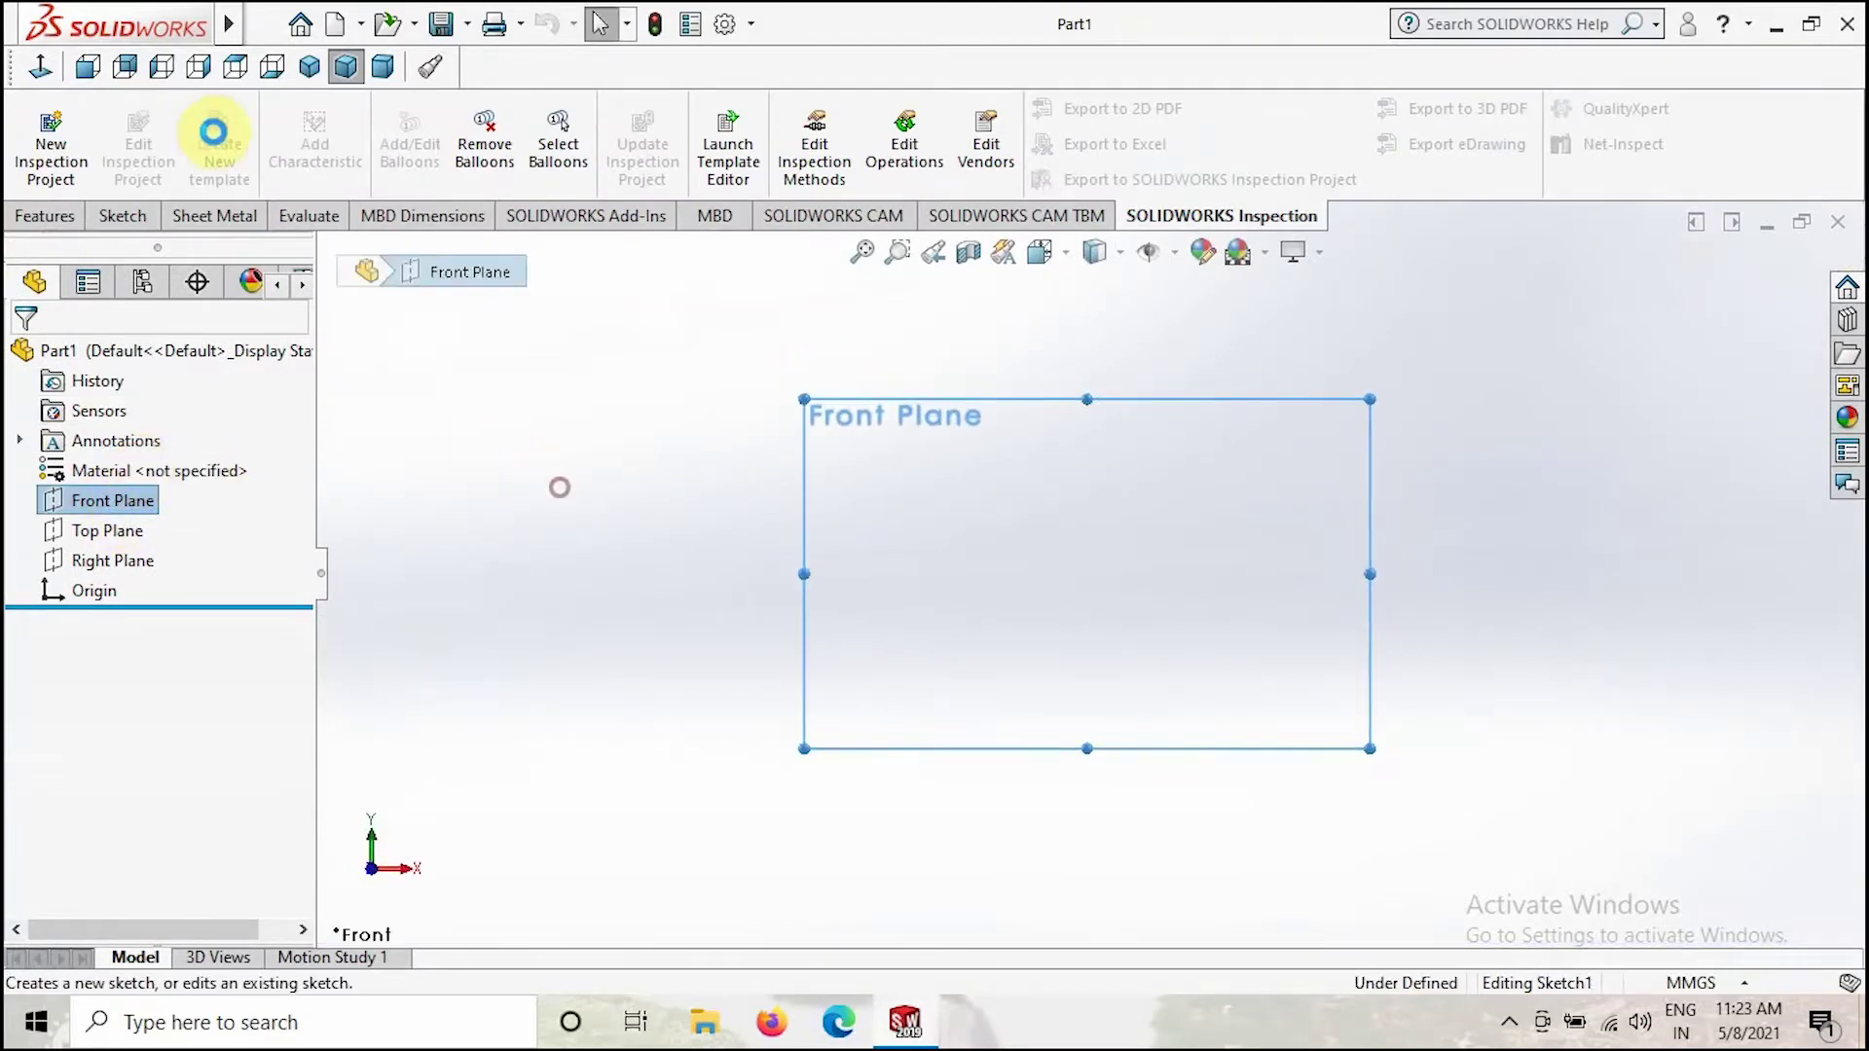
{"action": "left_click", "coordinate": [123, 216]}
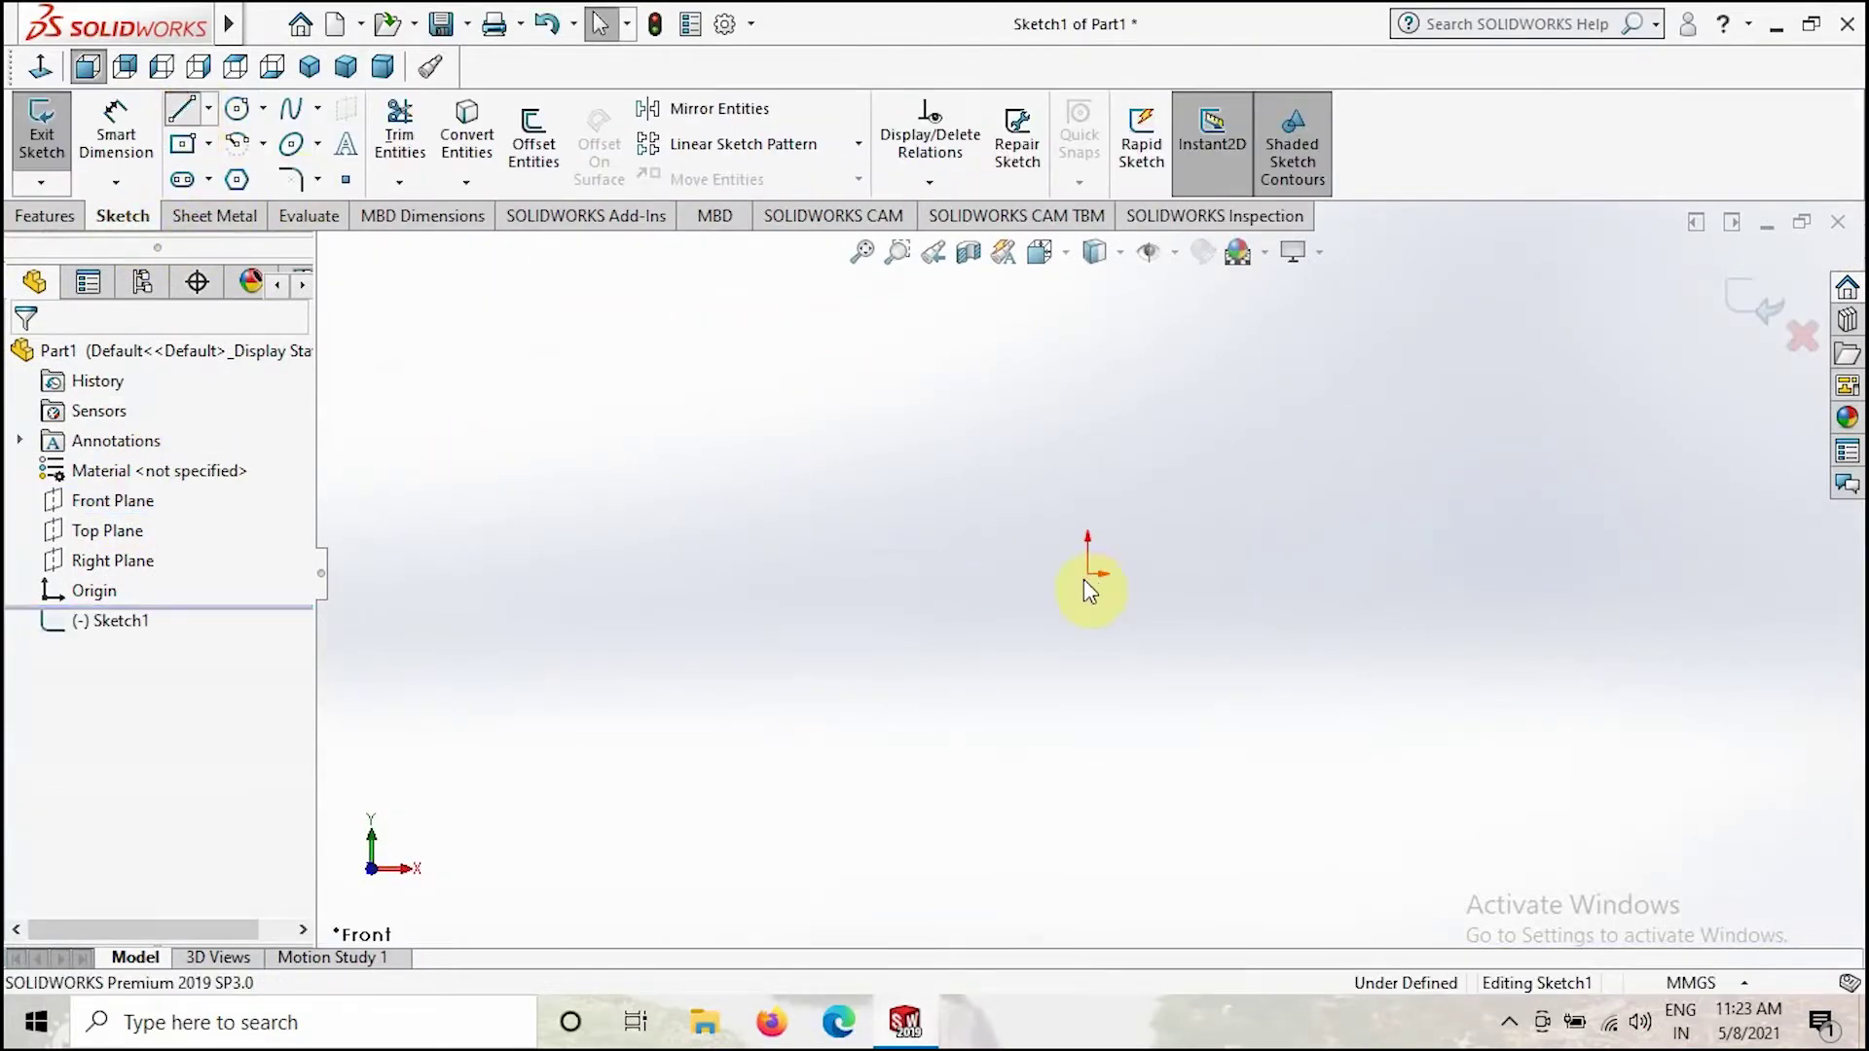
{"action": "left_click", "coordinate": [1087, 575]}
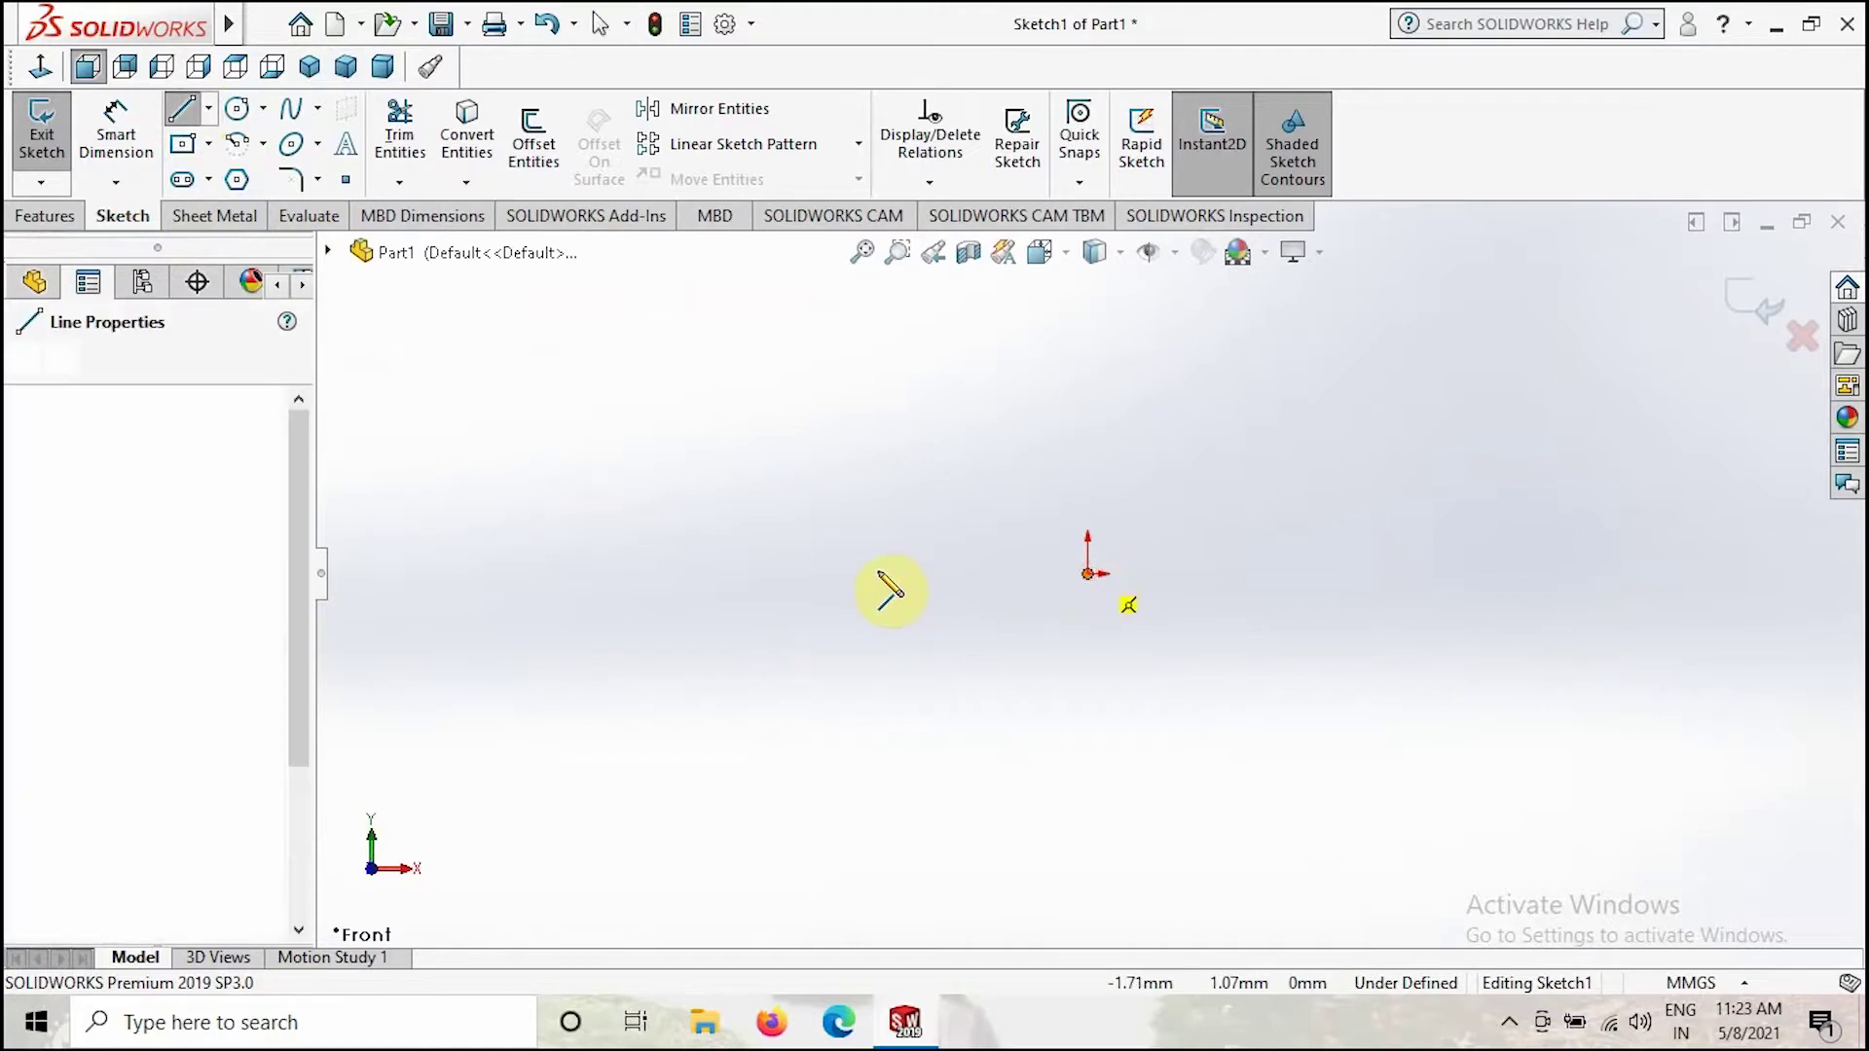
{"action": "left_click", "coordinate": [875, 573]}
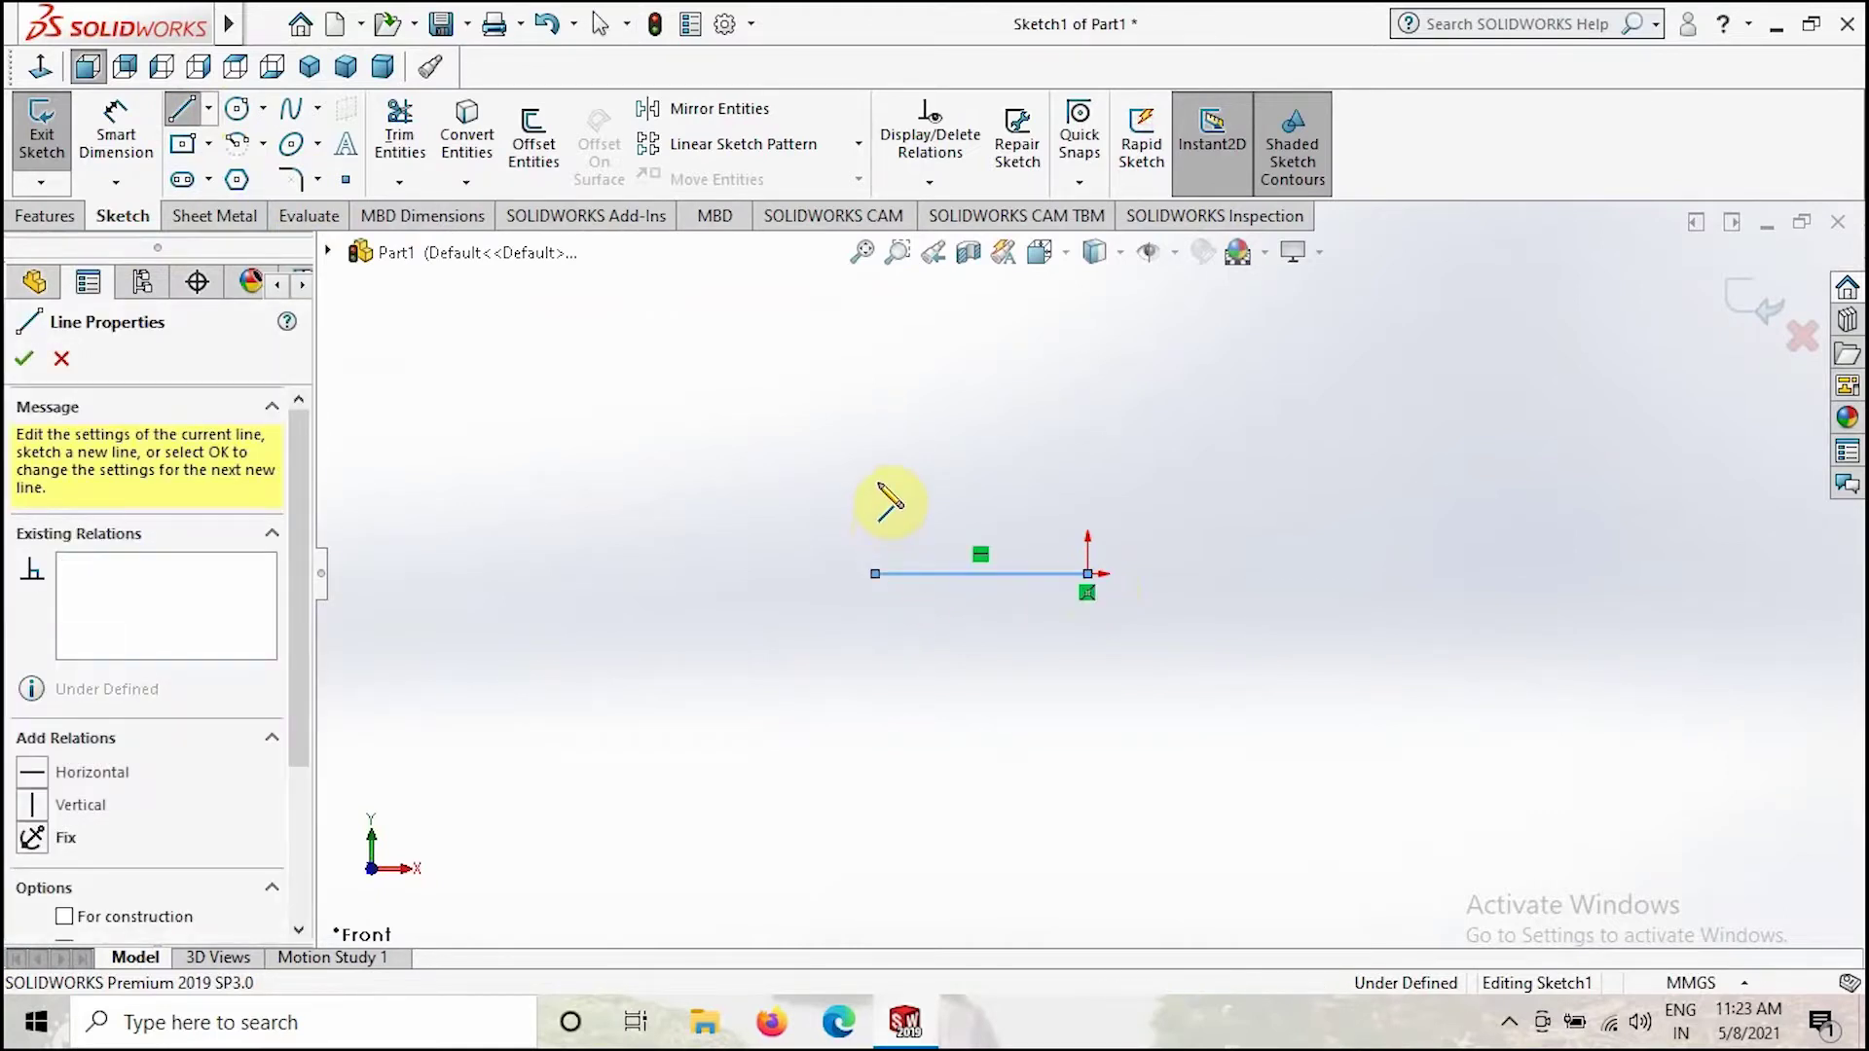
{"action": "left_click", "coordinate": [876, 481]}
Dimension the horizontal line of the L-shape to 100 mm.
{"action": "left_click", "coordinate": [117, 131]}
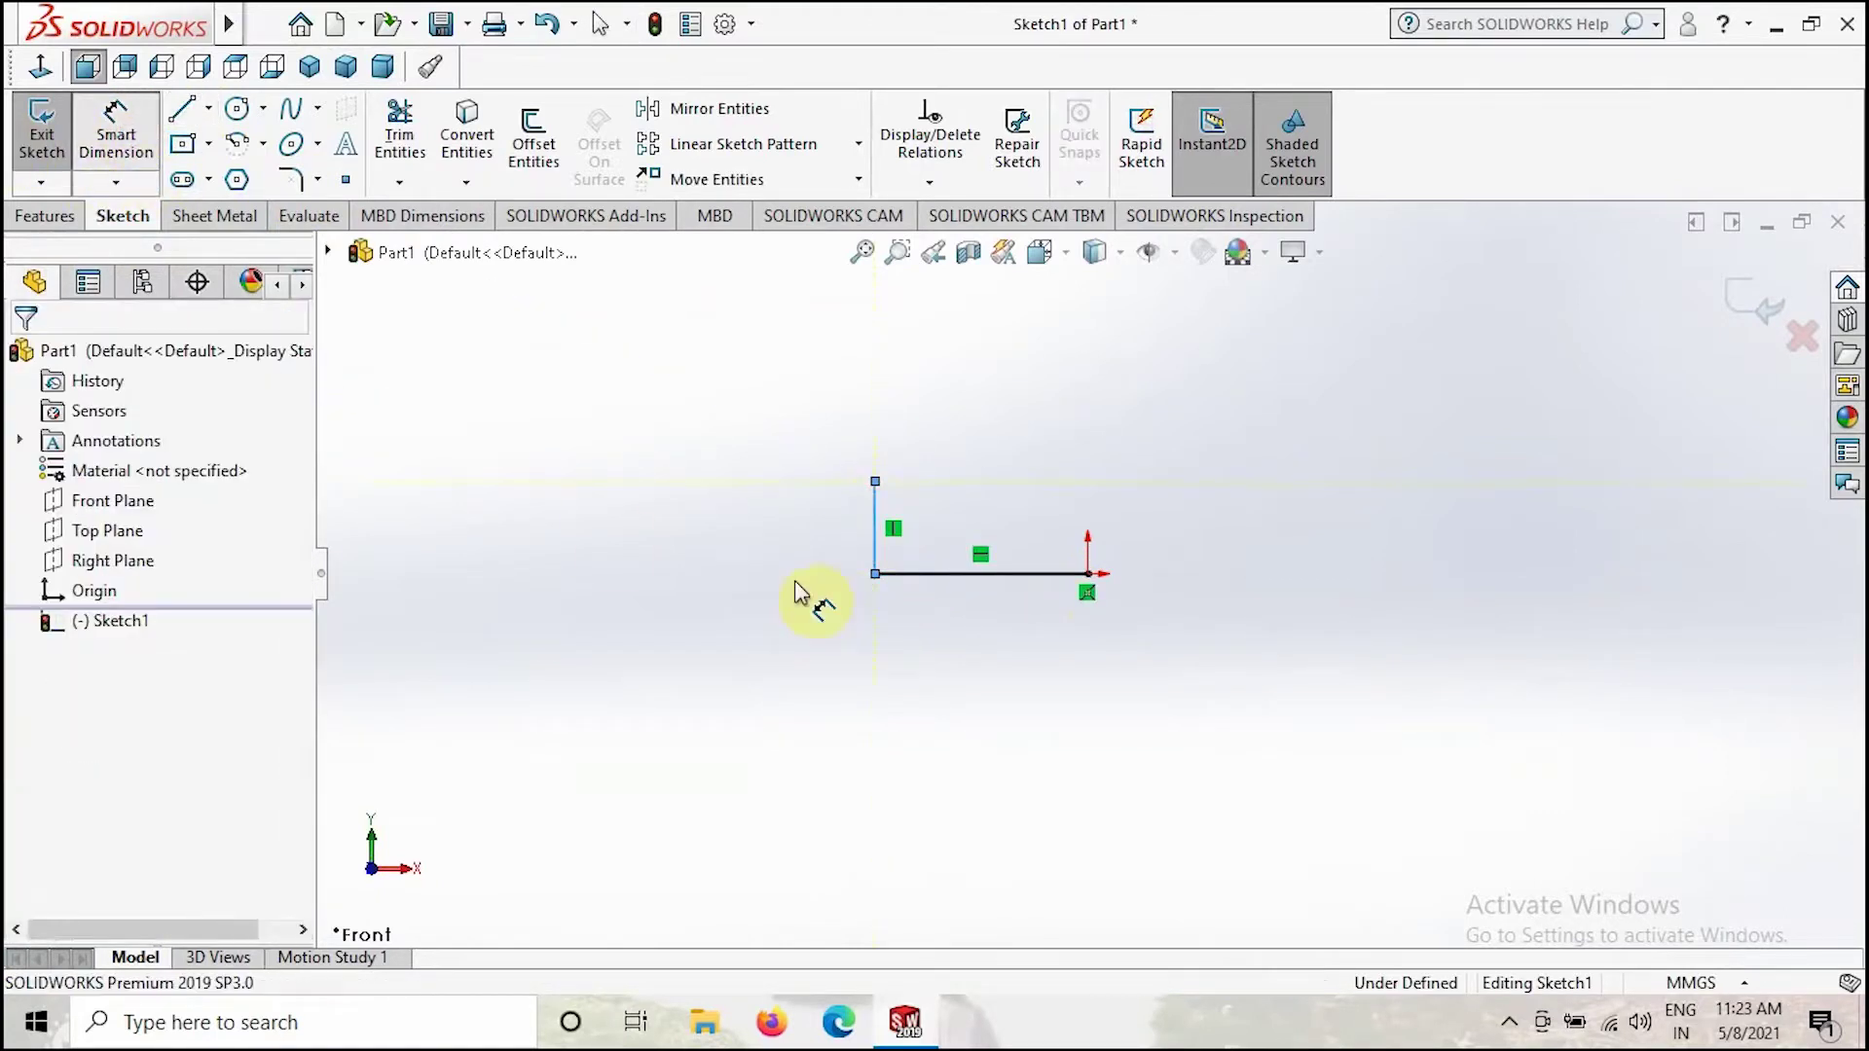
{"action": "left_click", "coordinate": [920, 576]}
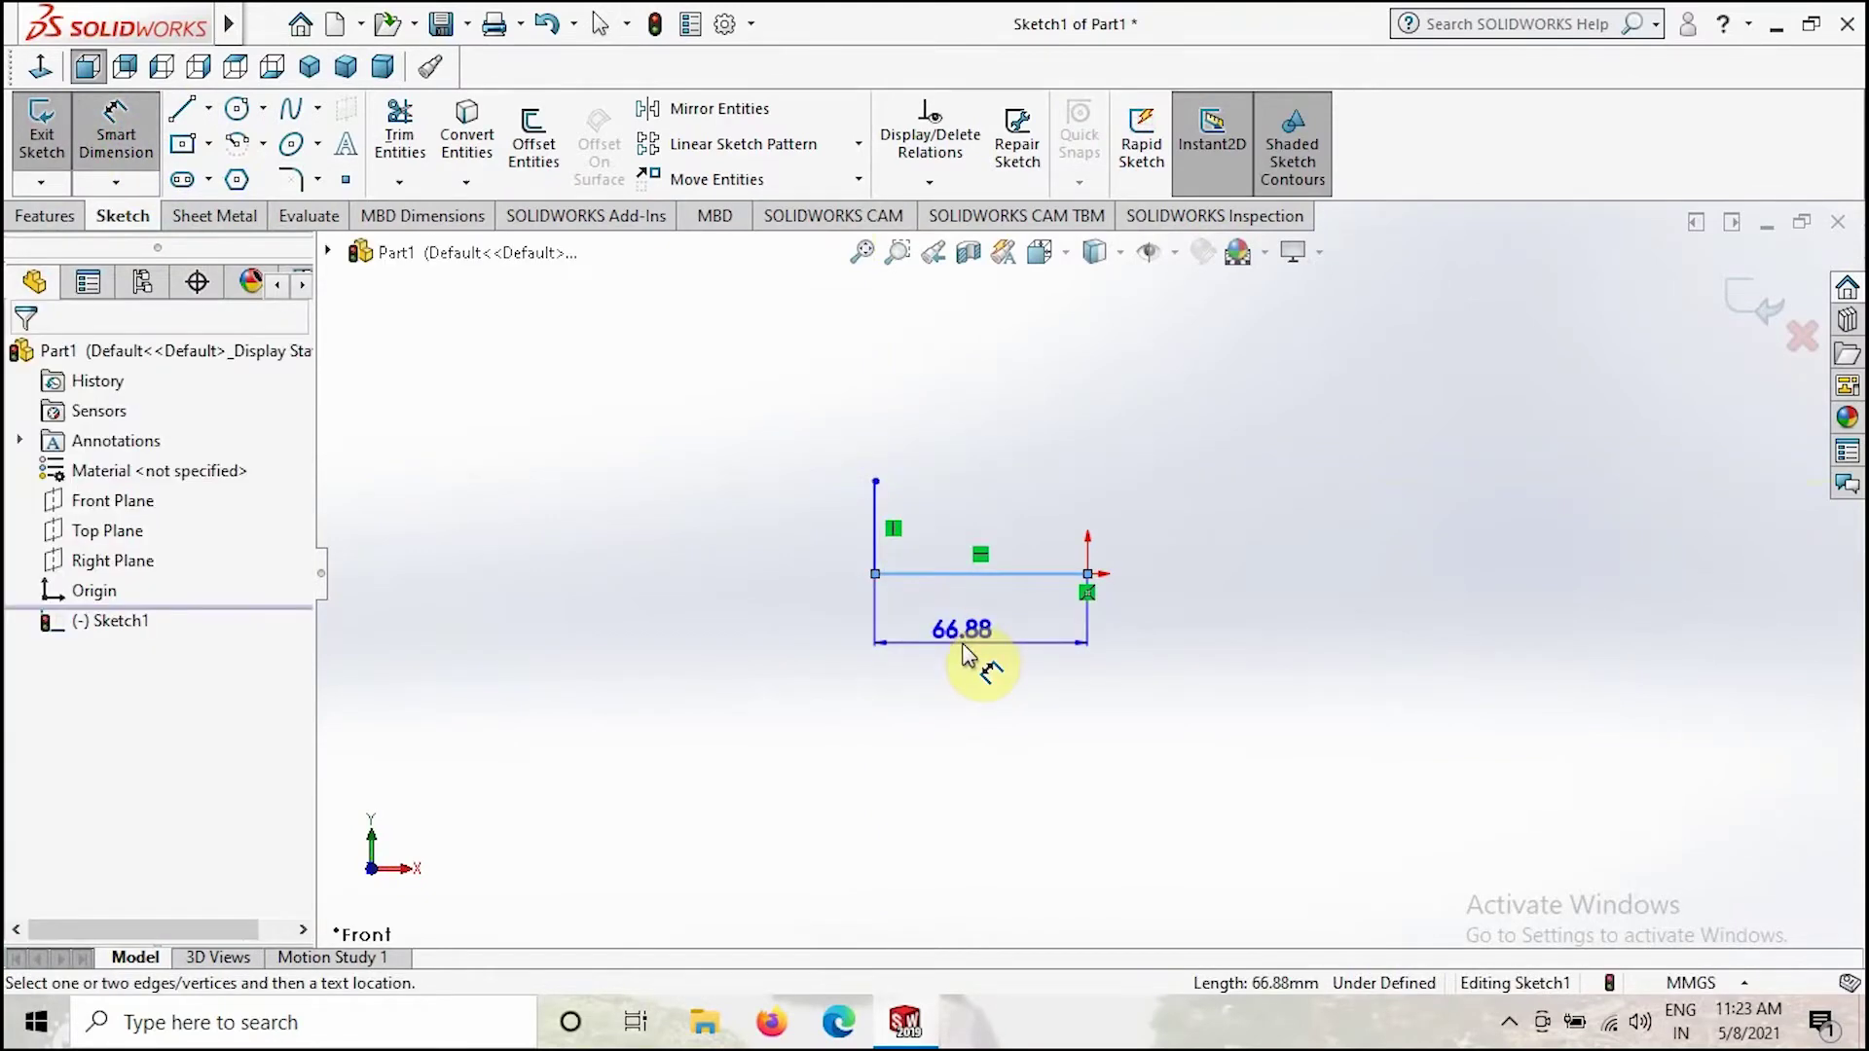
{"action": "left_click", "coordinate": [962, 655]}
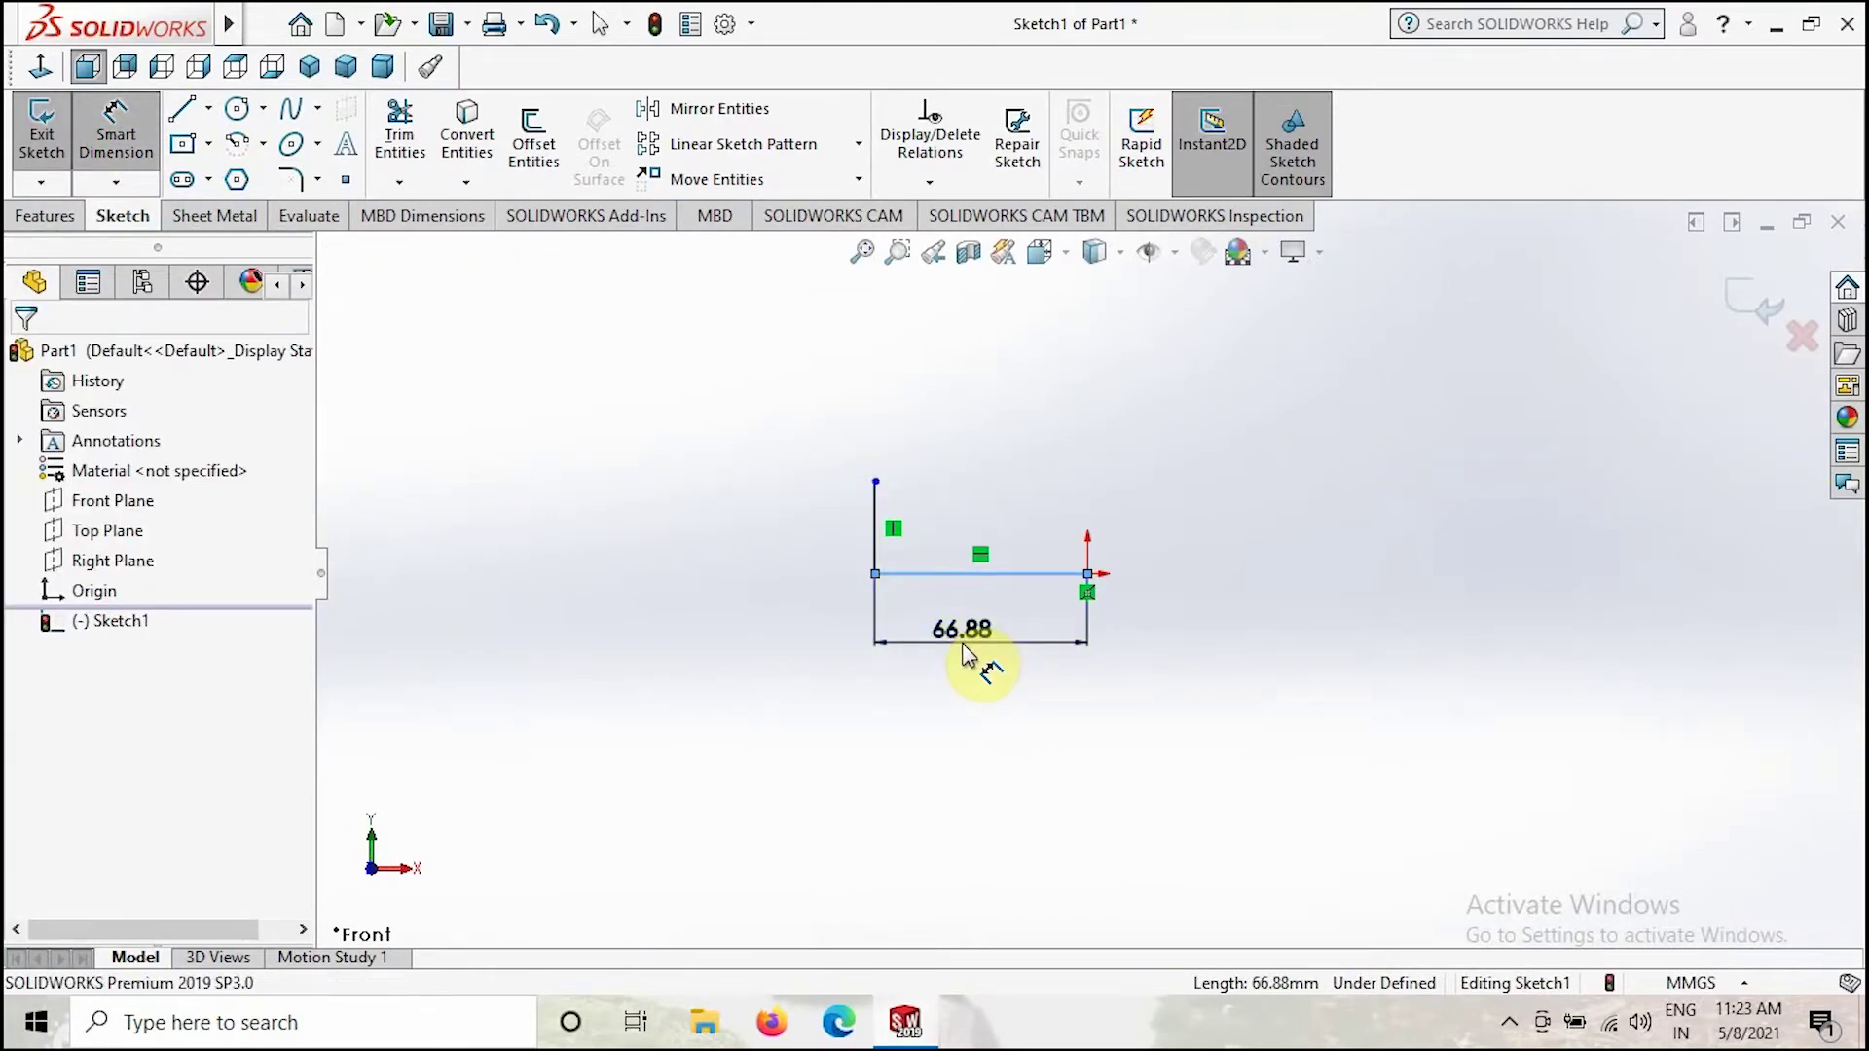
{"action": "type", "text": "5"}
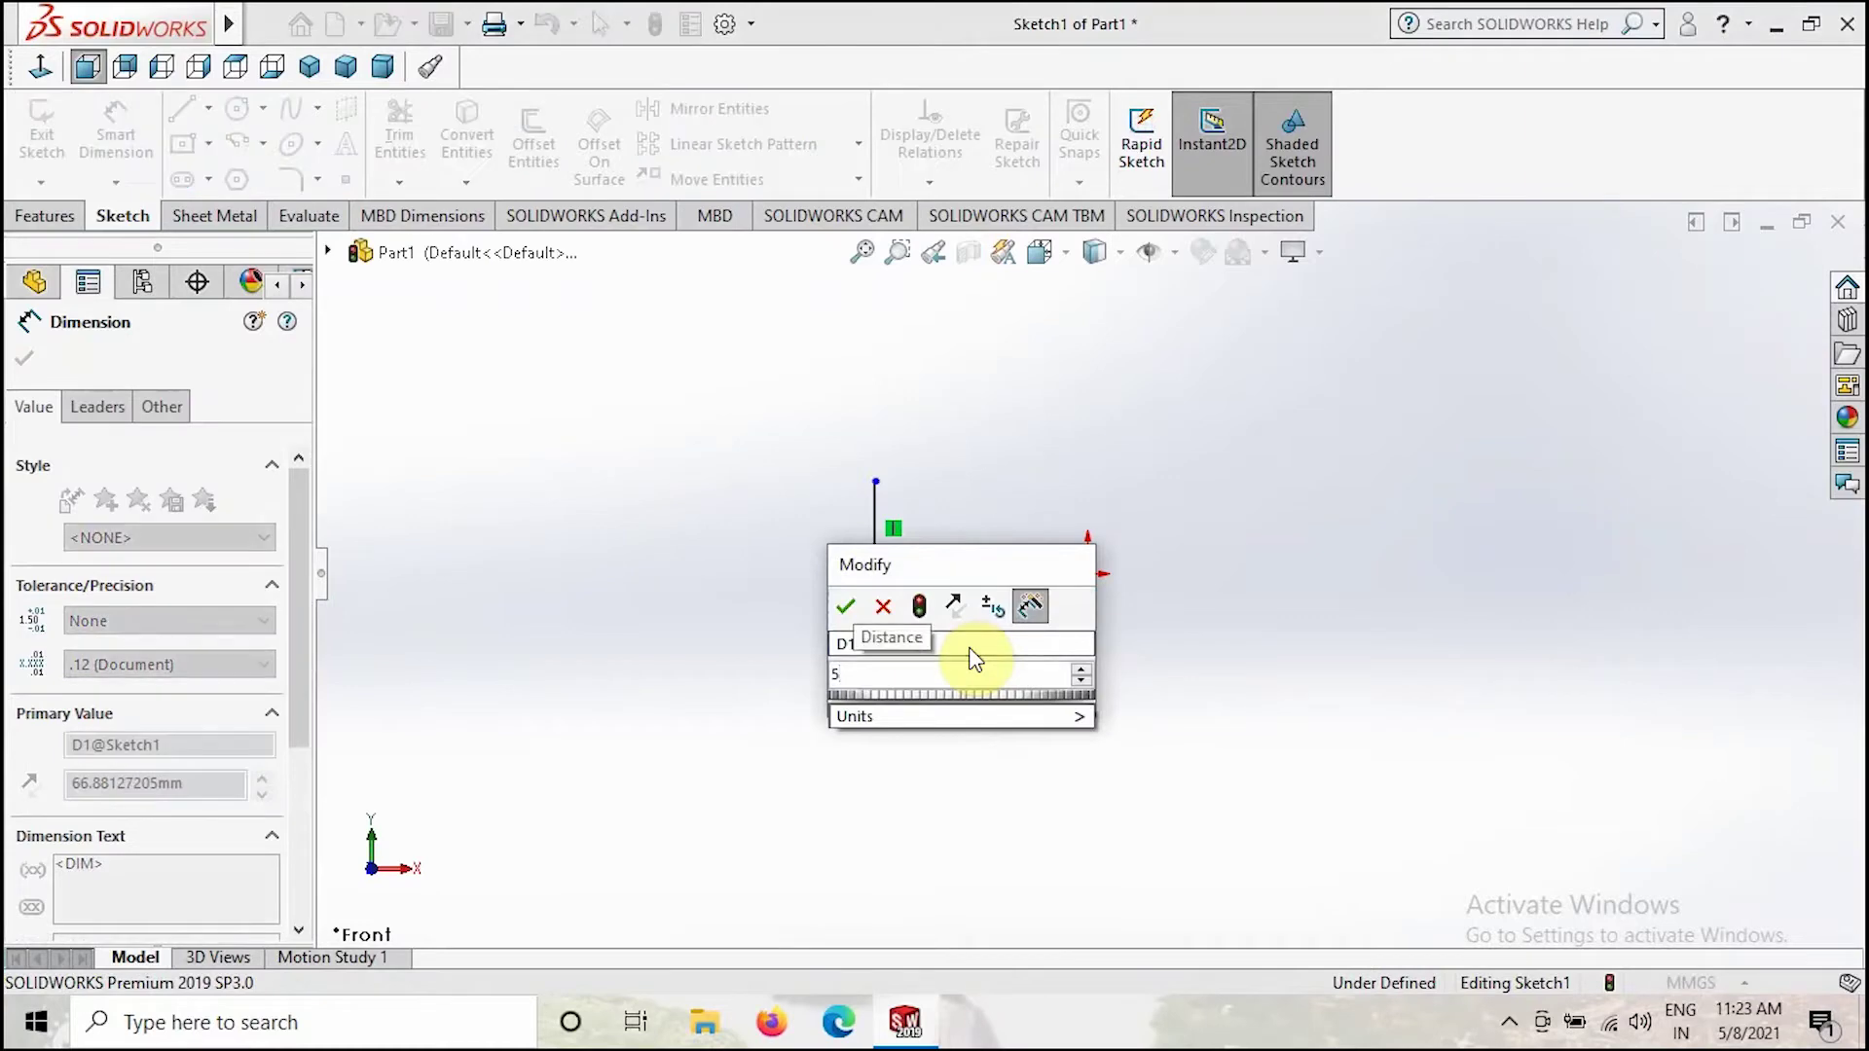
{"action": "key", "text": "BackSpace"}
{"action": "type", "text": "100"}
{"action": "key", "text": "Return"}
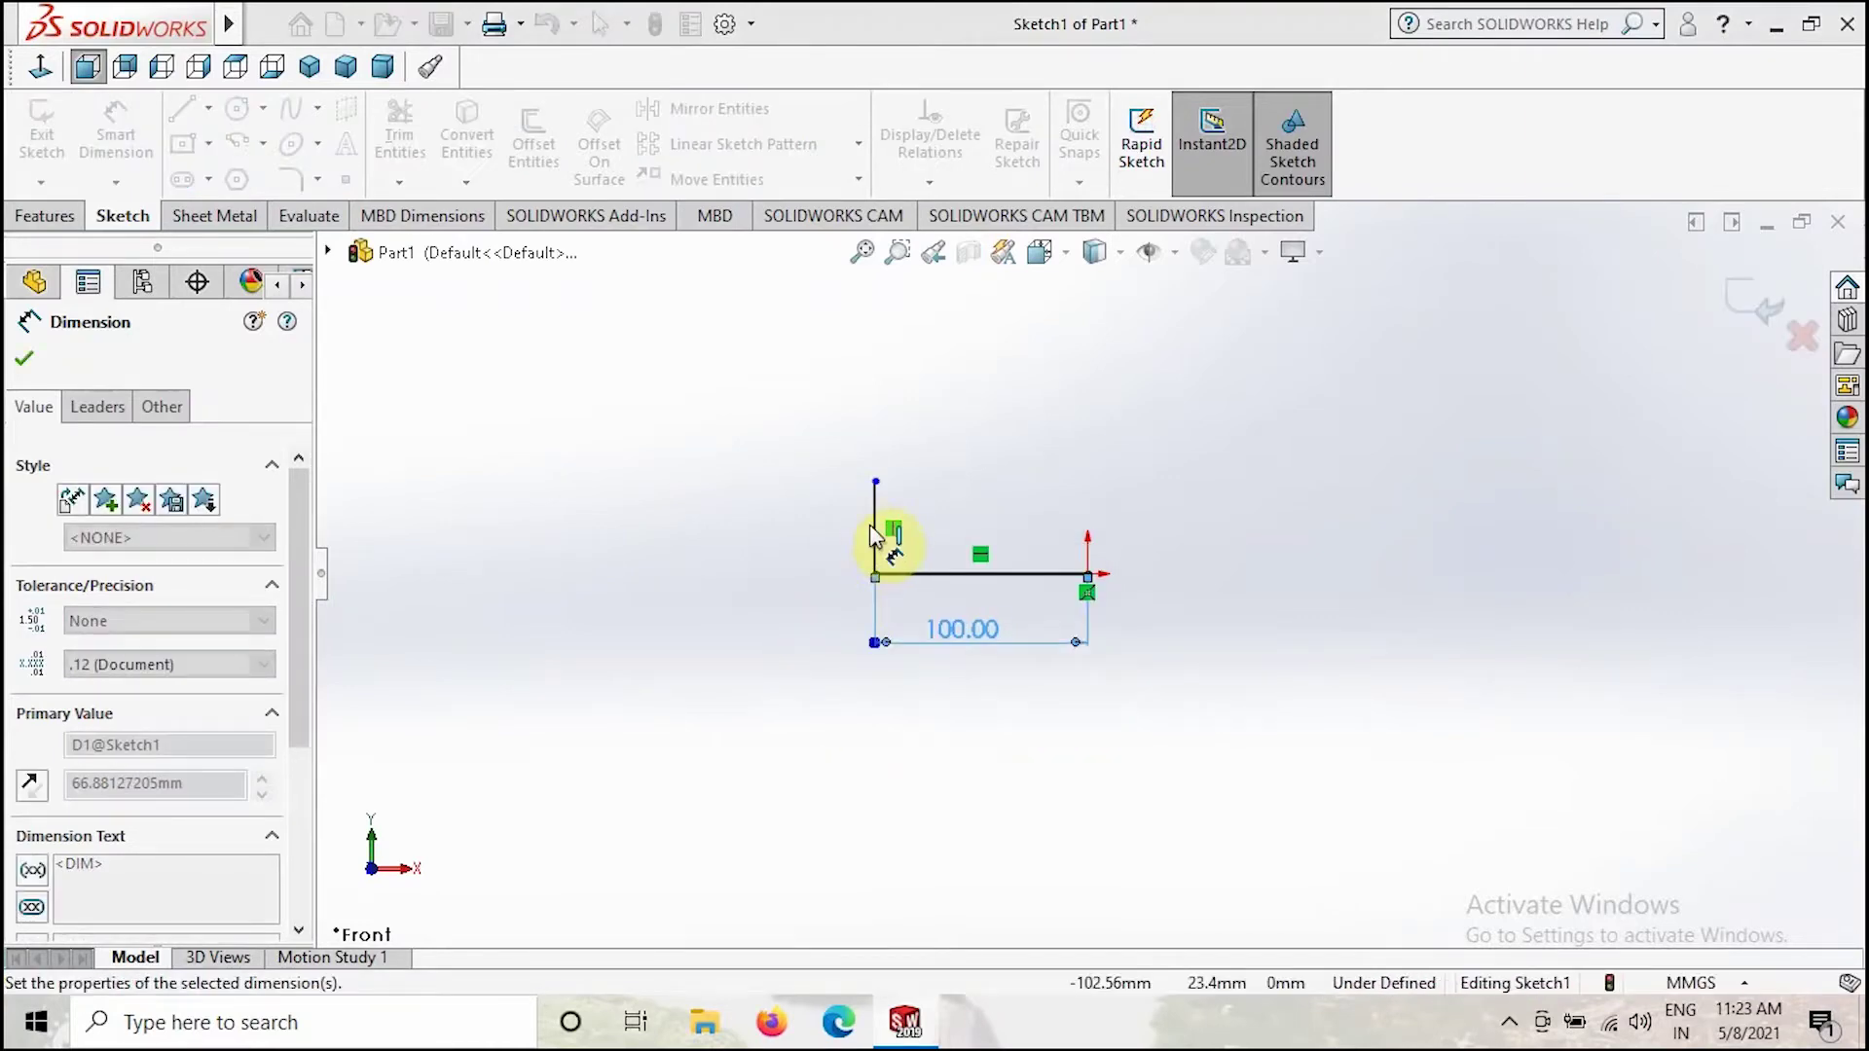
Dimension the vertical line of the L-shape to 50 mm.
{"action": "left_click", "coordinate": [796, 538]}
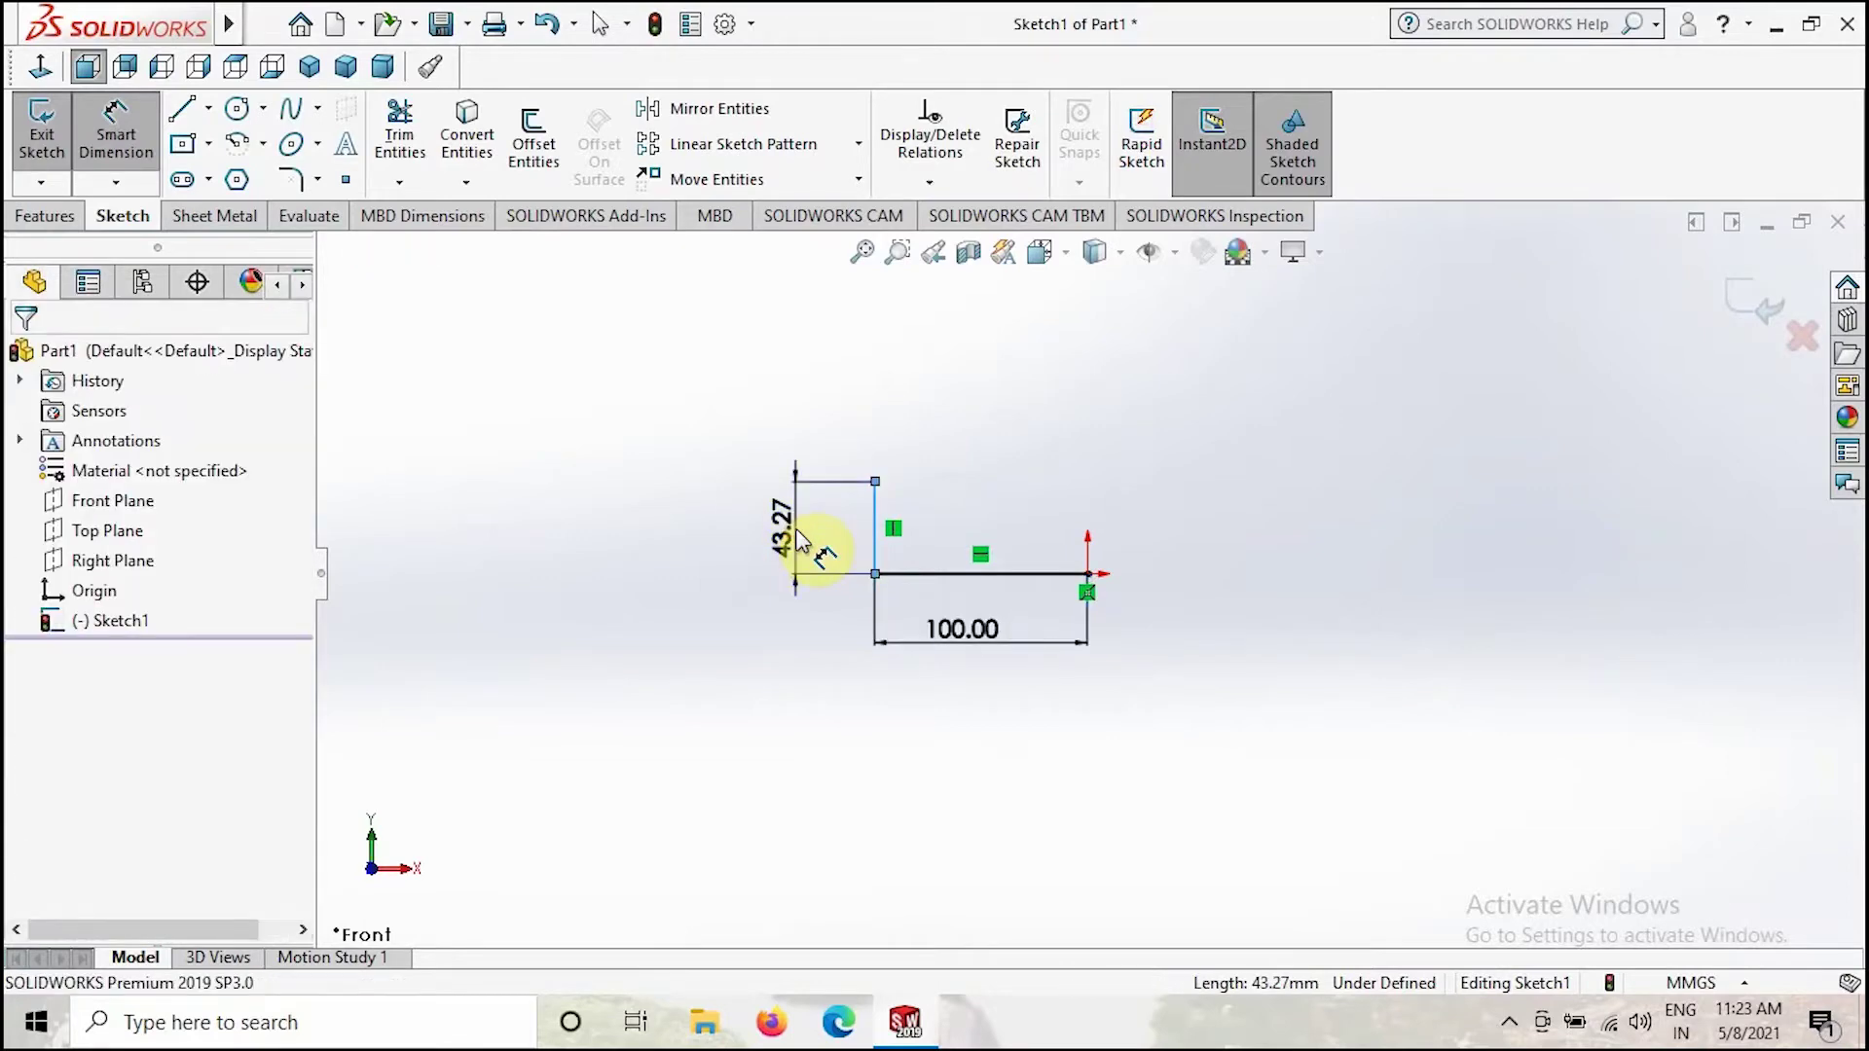
{"action": "left_click", "coordinate": [797, 540]}
{"action": "key", "text": "Return"}
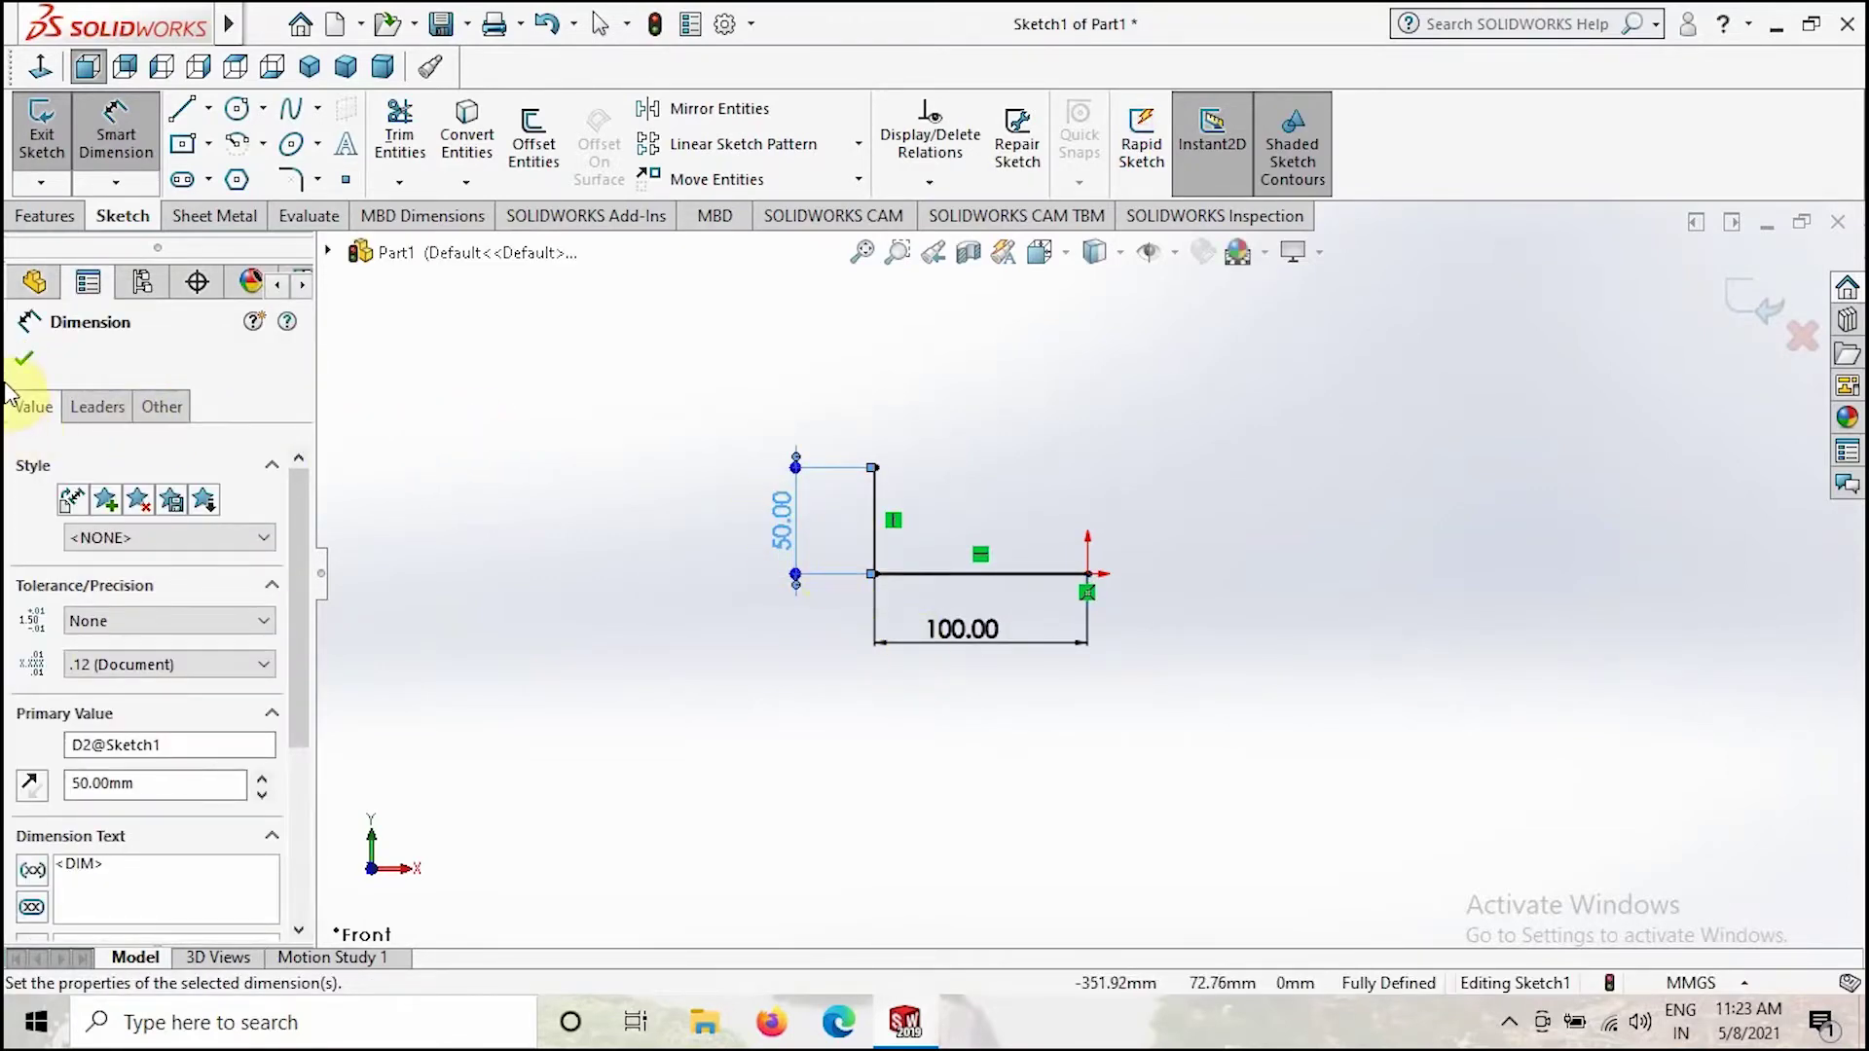
{"action": "left_click", "coordinate": [29, 356]}
Draw a vertical centerline about 54 mm long upward from the origin.
{"action": "left_click", "coordinate": [210, 108]}
{"action": "left_click", "coordinate": [226, 143]}
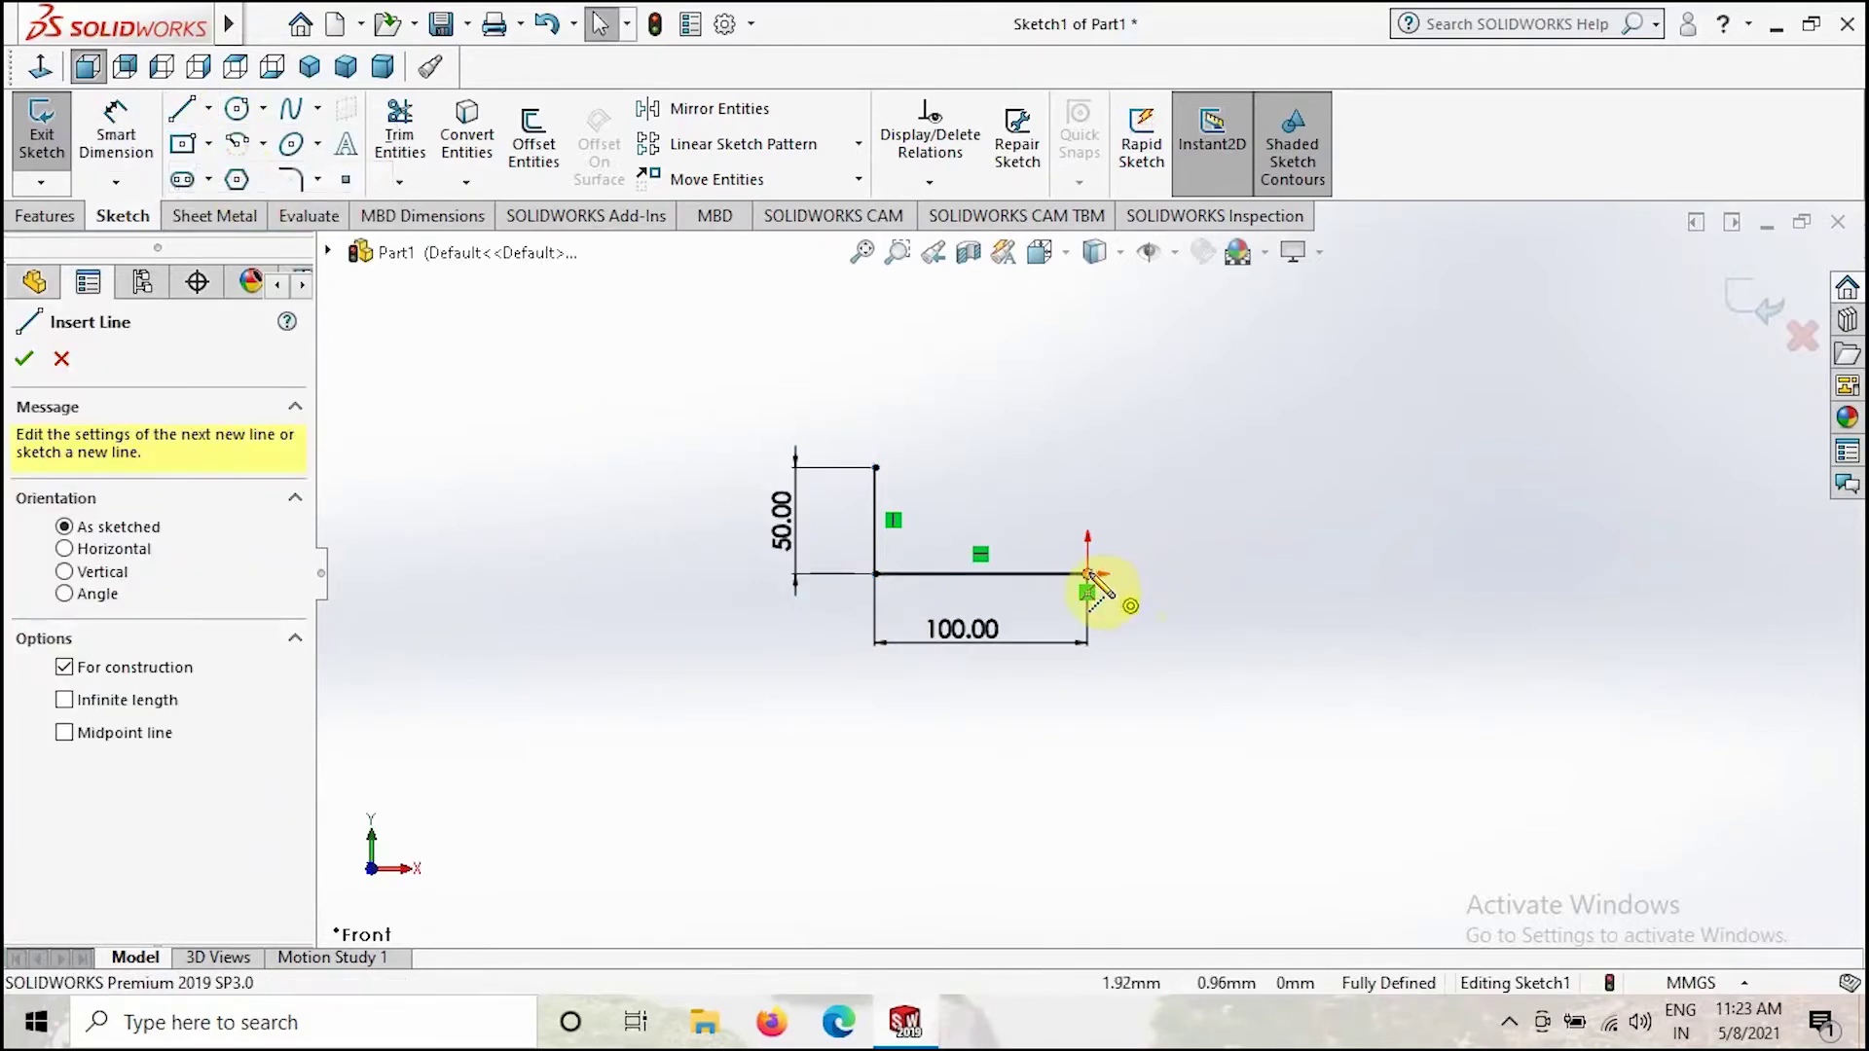
{"action": "left_click", "coordinate": [1087, 574]}
{"action": "left_click", "coordinate": [1084, 459]}
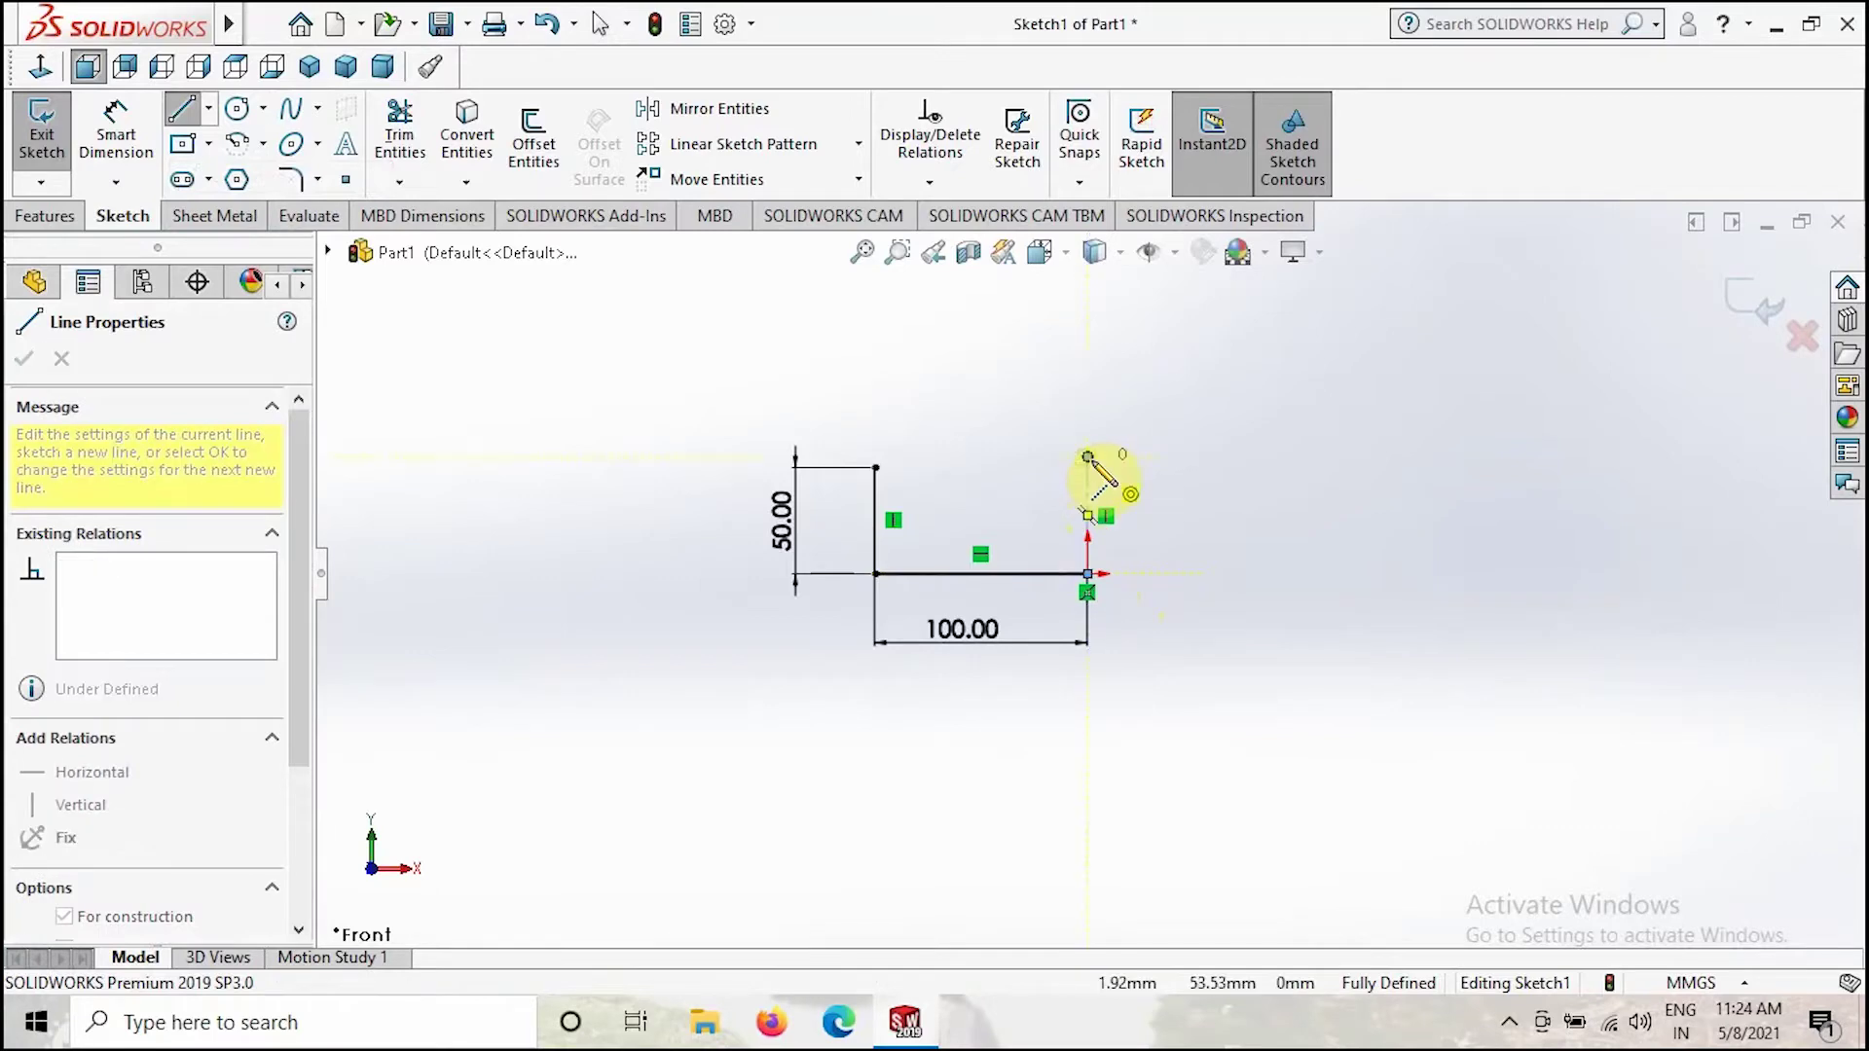
{"action": "key", "text": "Escape"}
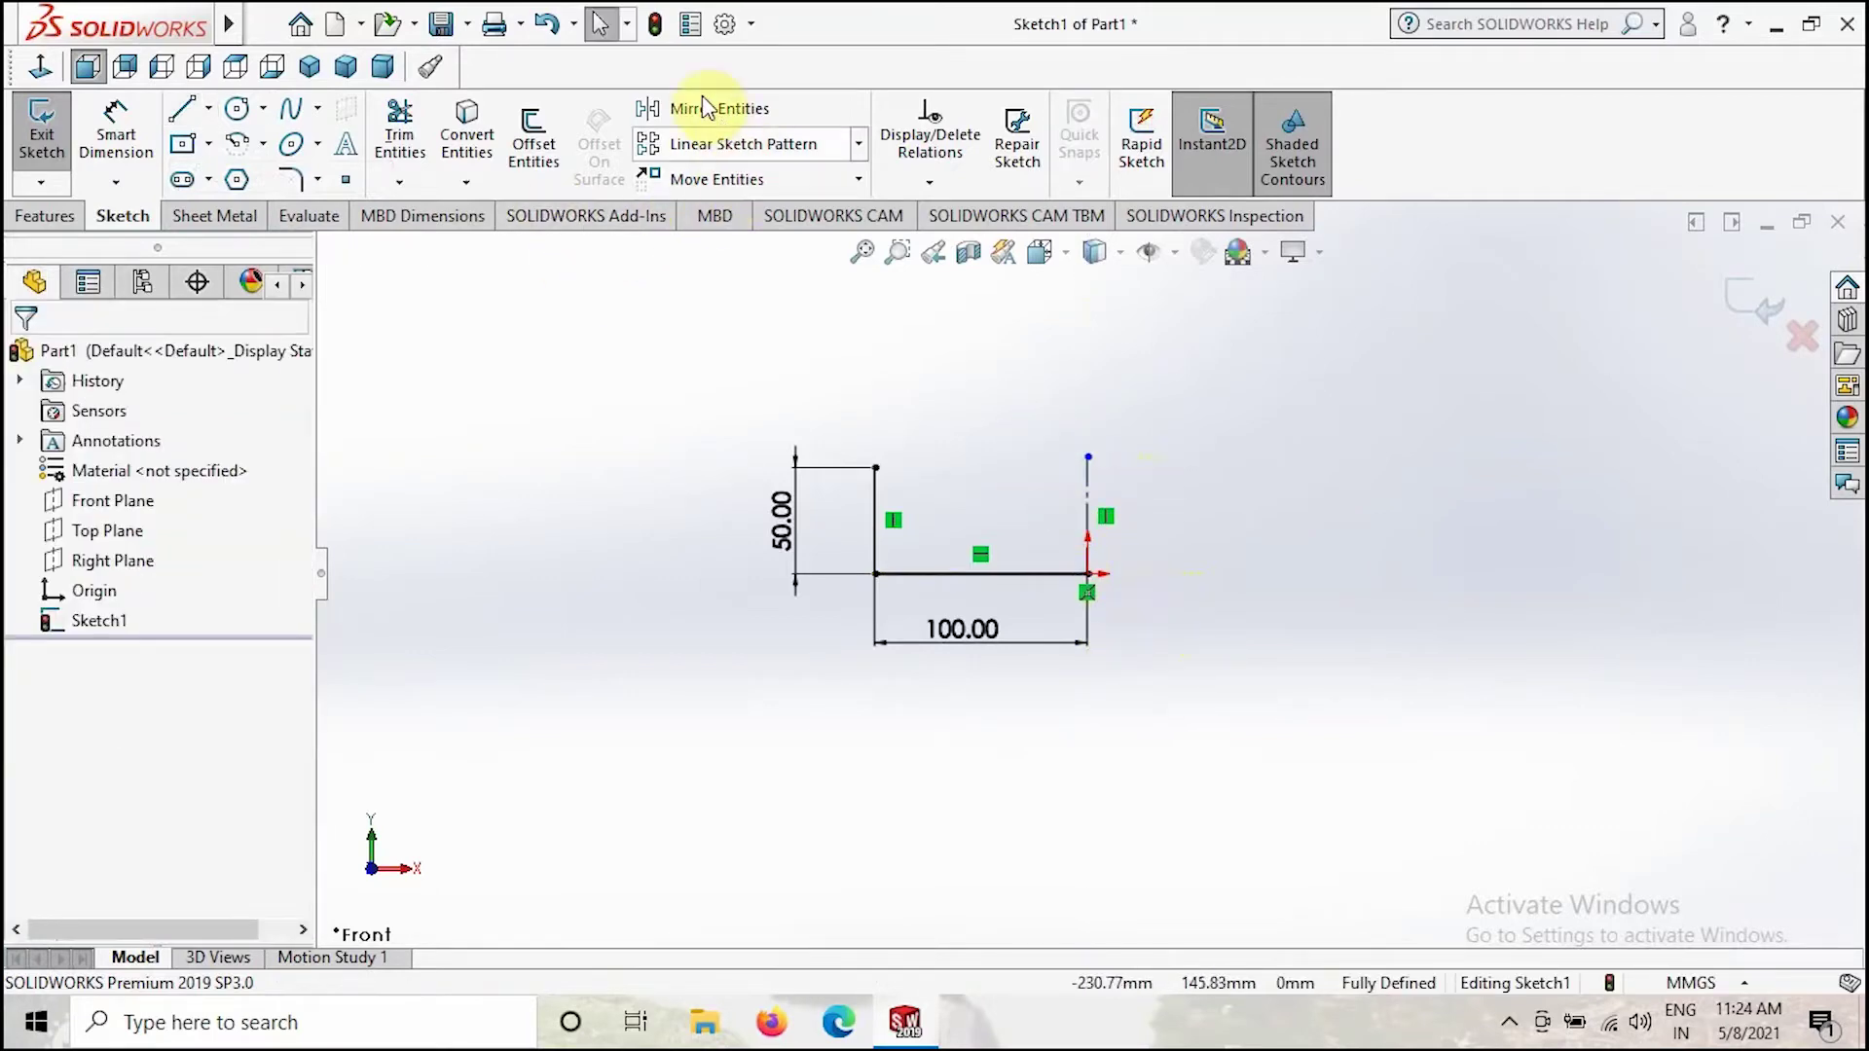
Mirror the vertical and horizontal lines about the centerline to complete a U-shaped profile.
{"action": "left_click", "coordinate": [705, 109]}
{"action": "left_click", "coordinate": [876, 526]}
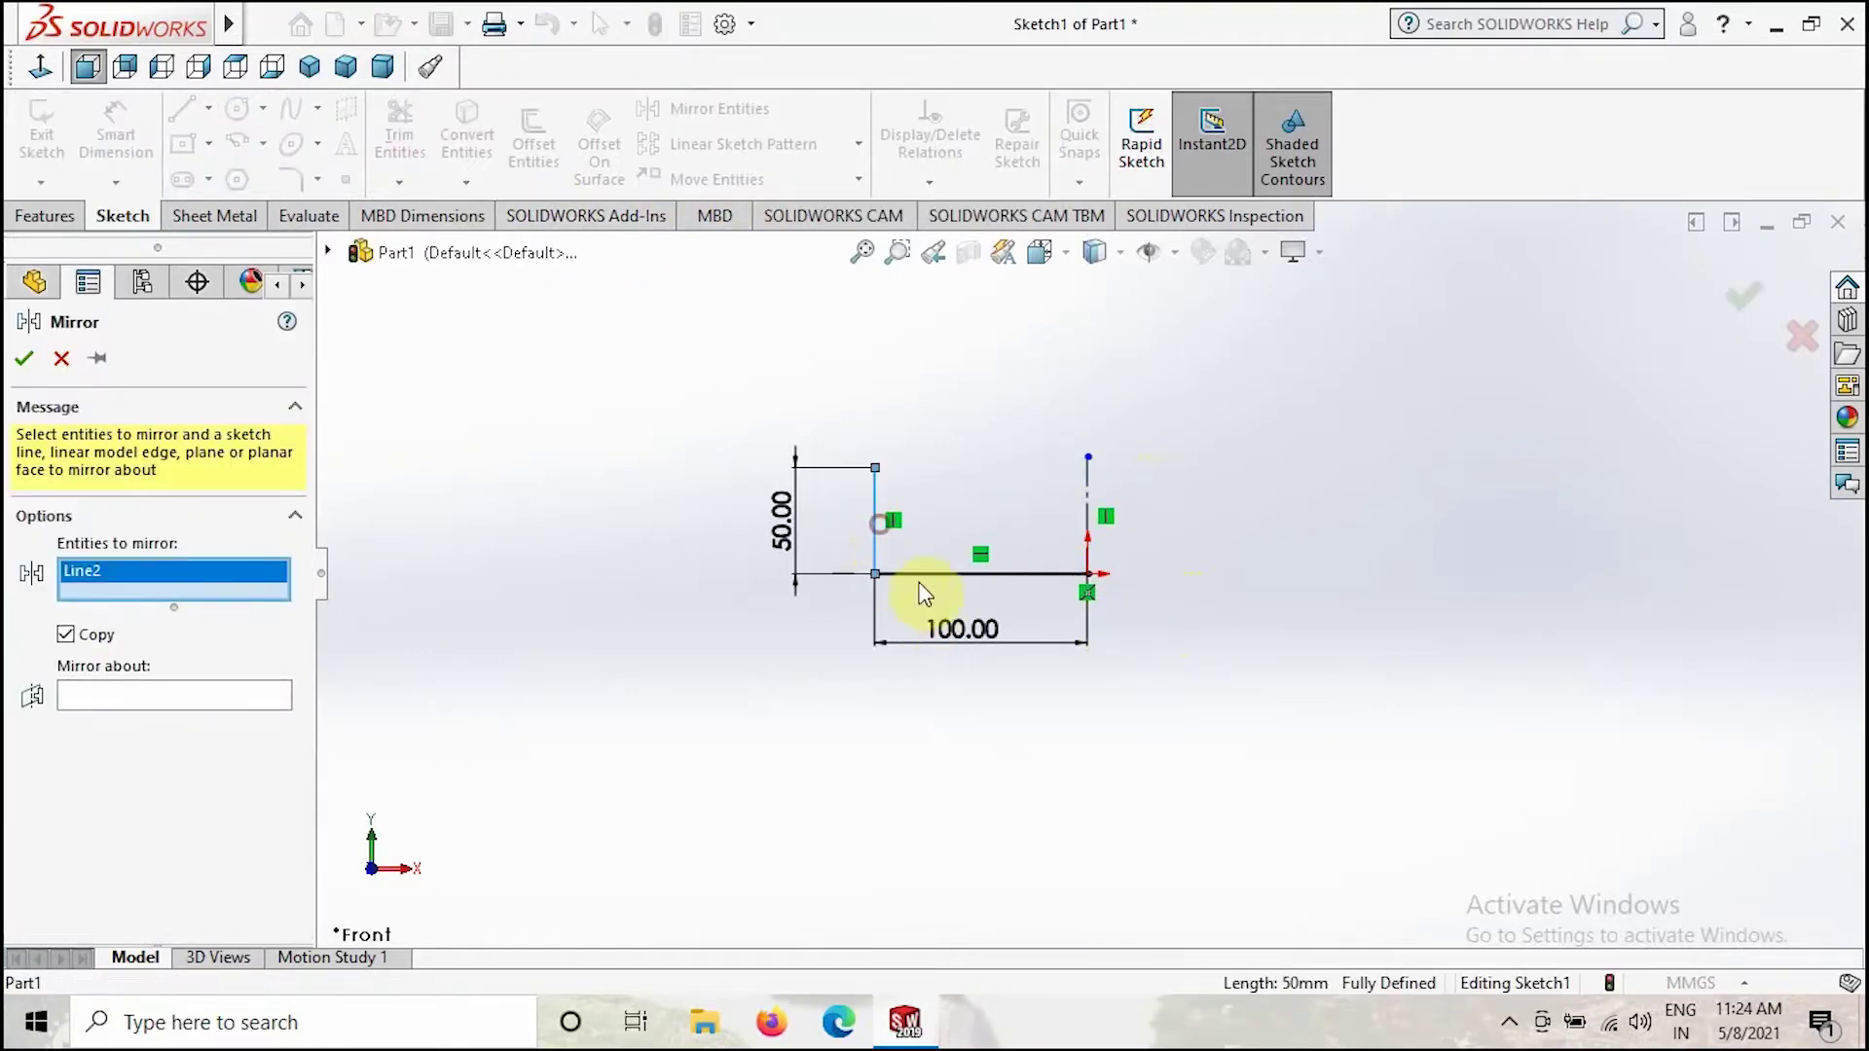
{"action": "left_click", "coordinate": [206, 716]}
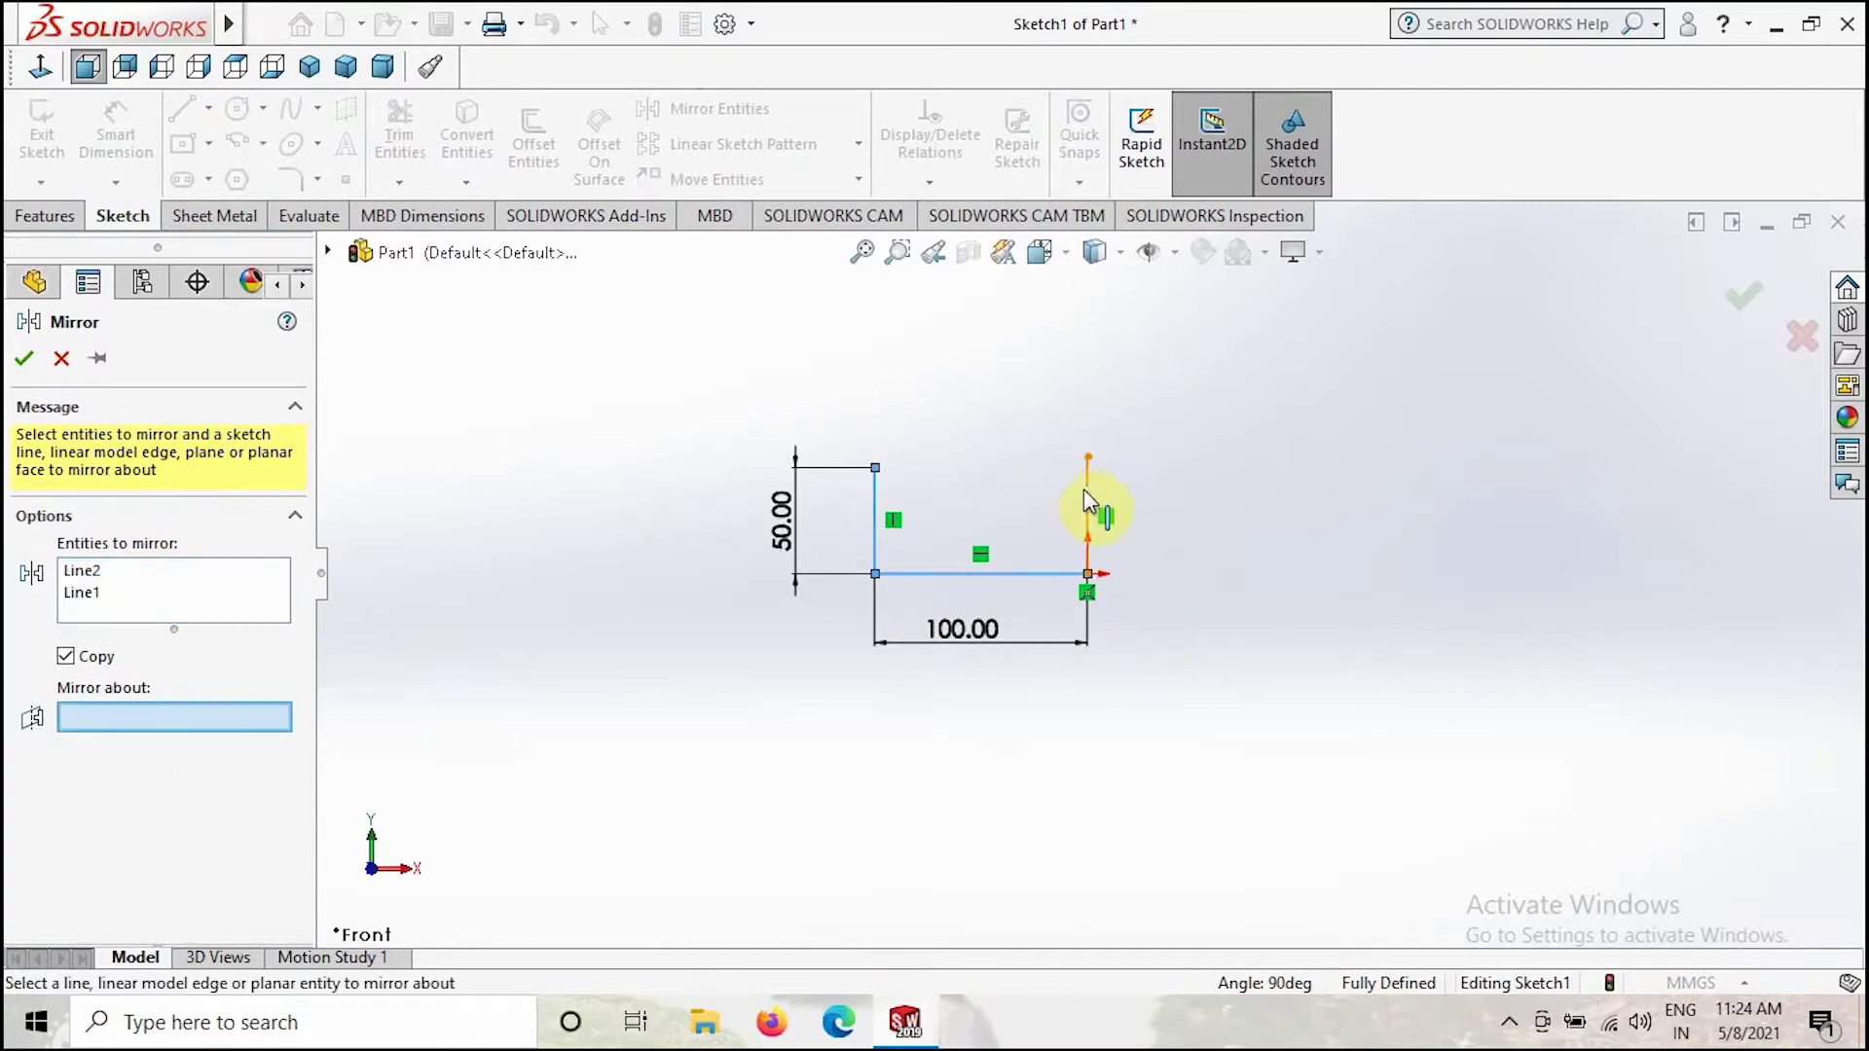
{"action": "left_click", "coordinate": [1088, 498]}
{"action": "key", "text": "Return"}
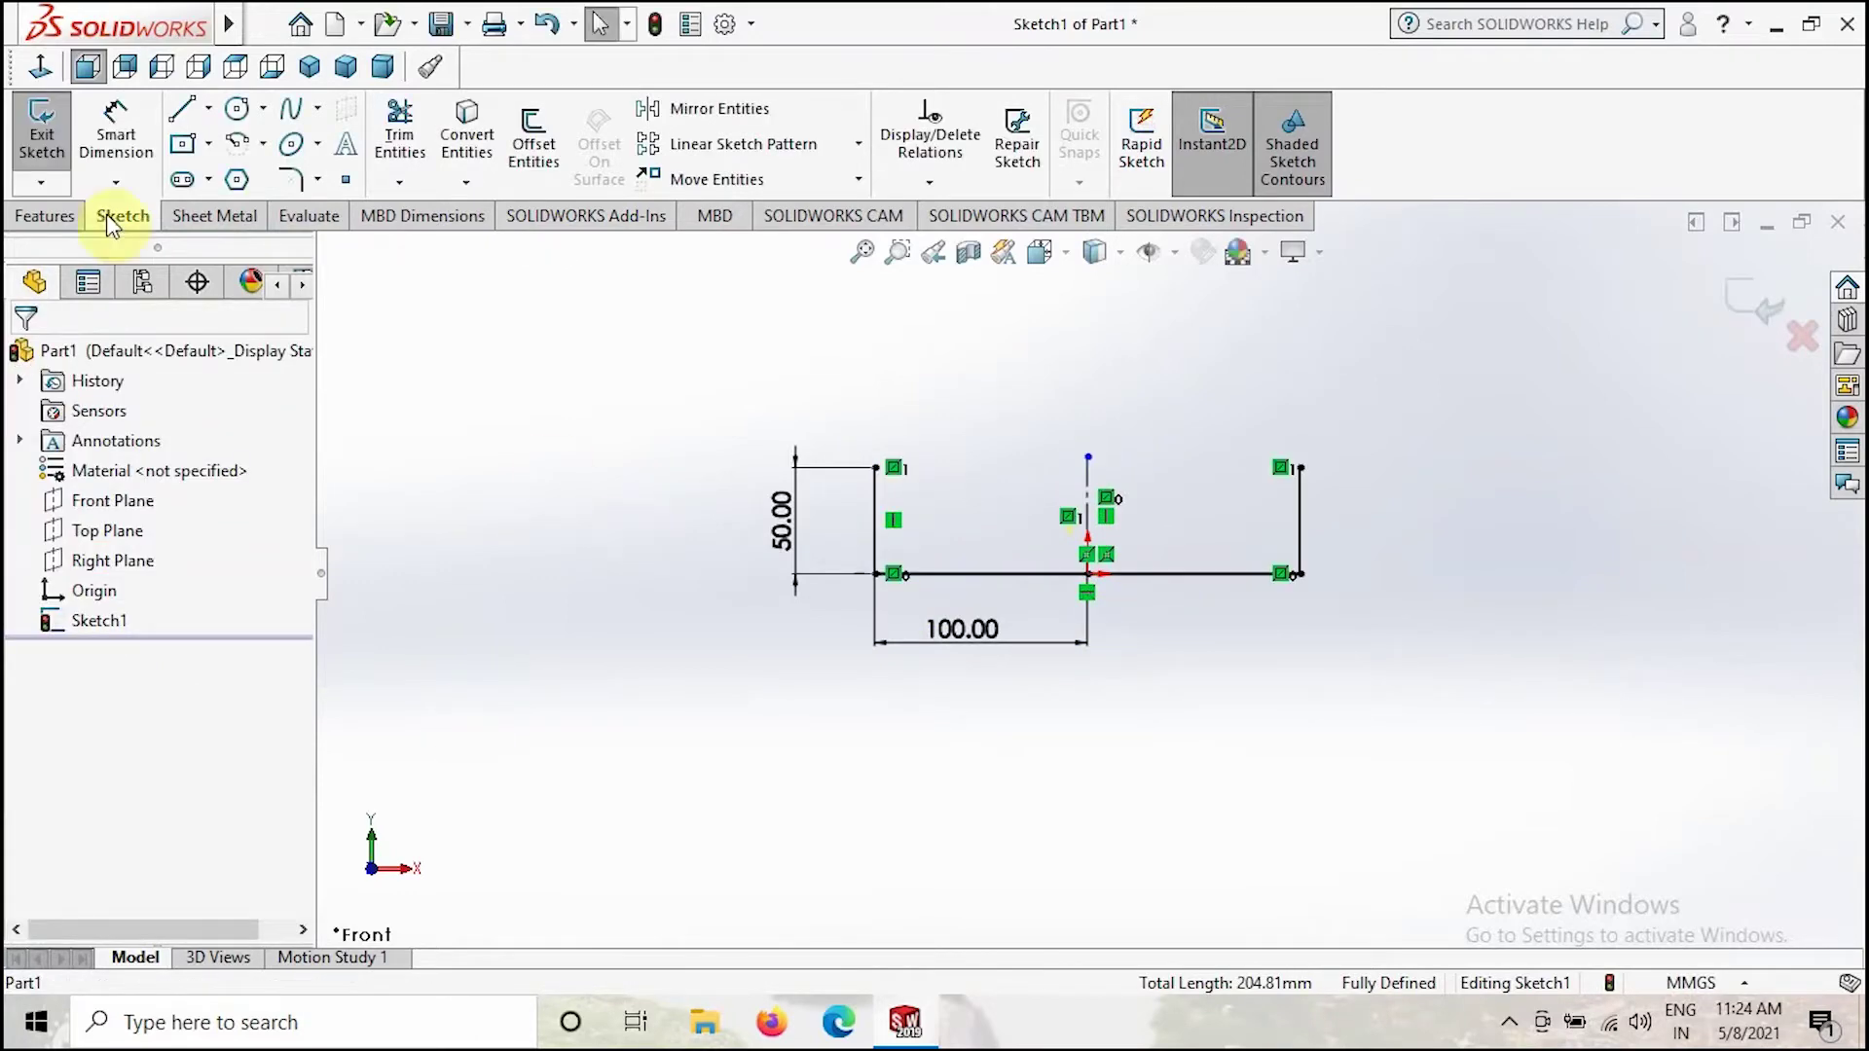
Hide the Sheet Metal command set from the ribbon and show it again.
{"action": "left_click", "coordinate": [232, 216]}
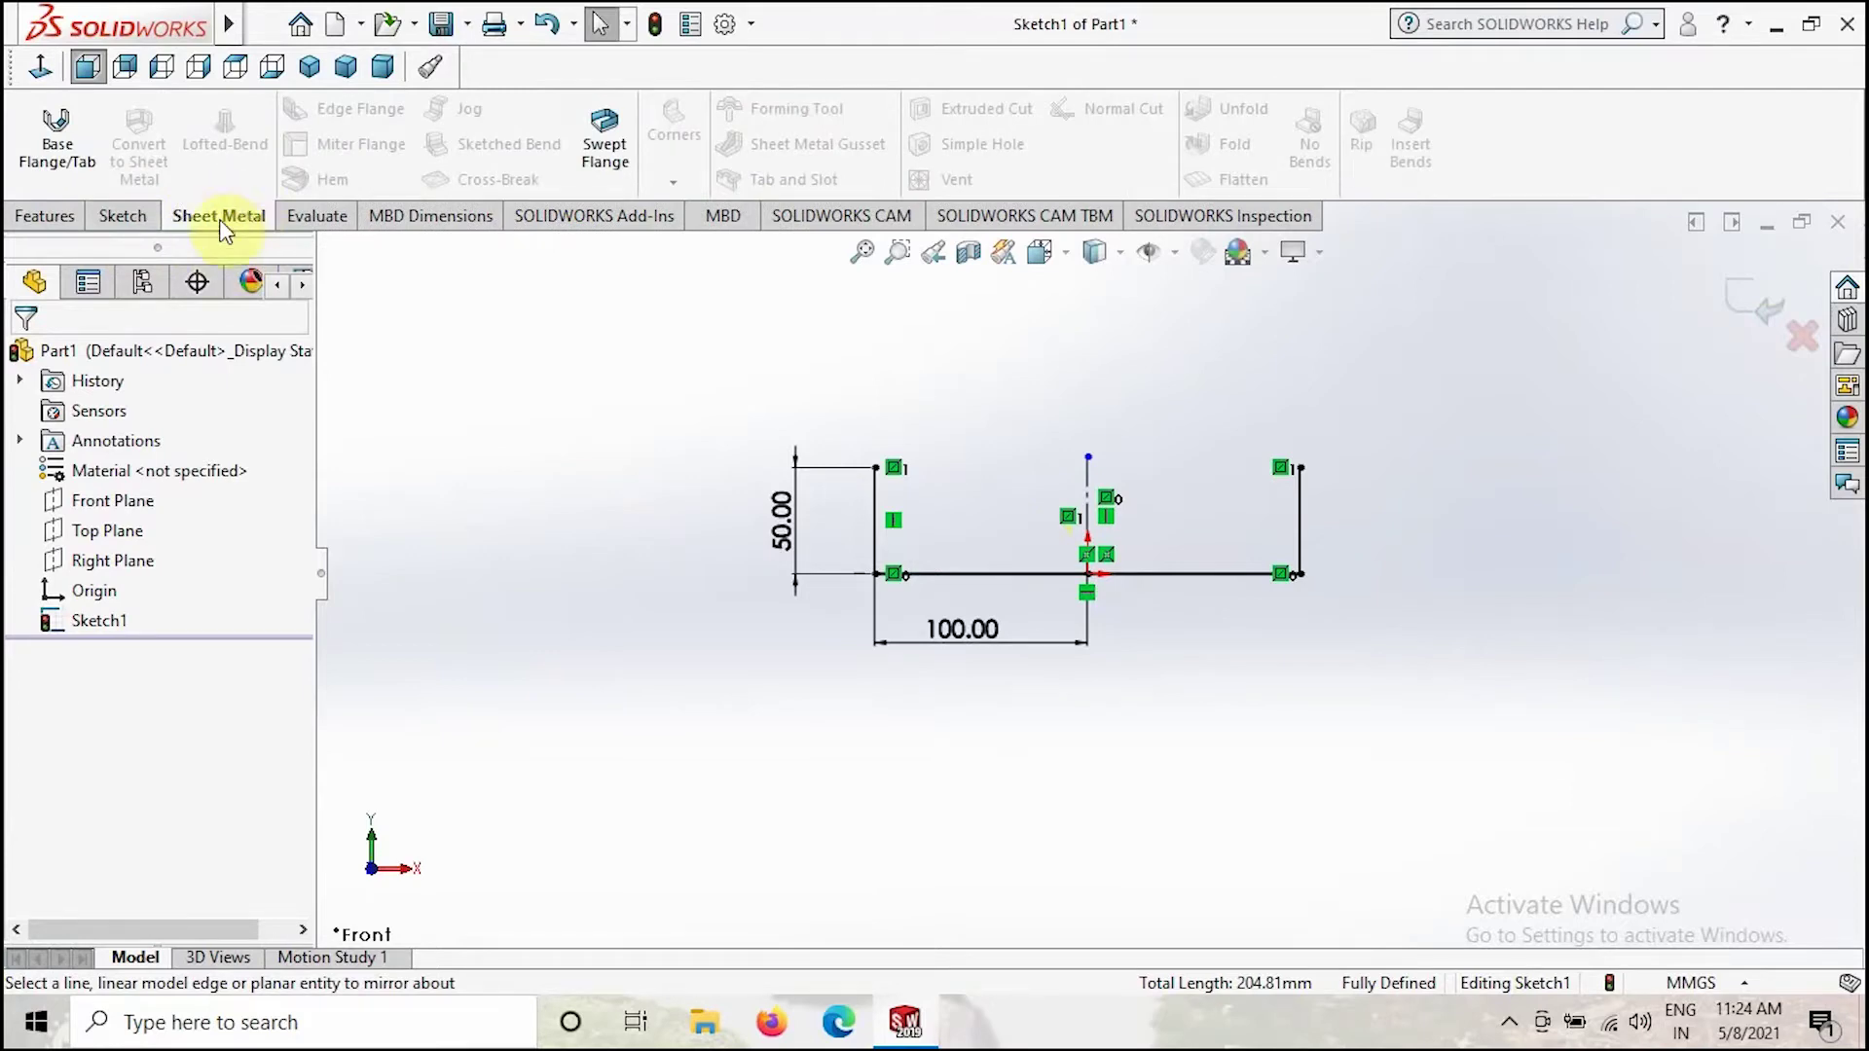
{"action": "right_click", "coordinate": [232, 219]}
{"action": "left_click", "coordinate": [292, 365]}
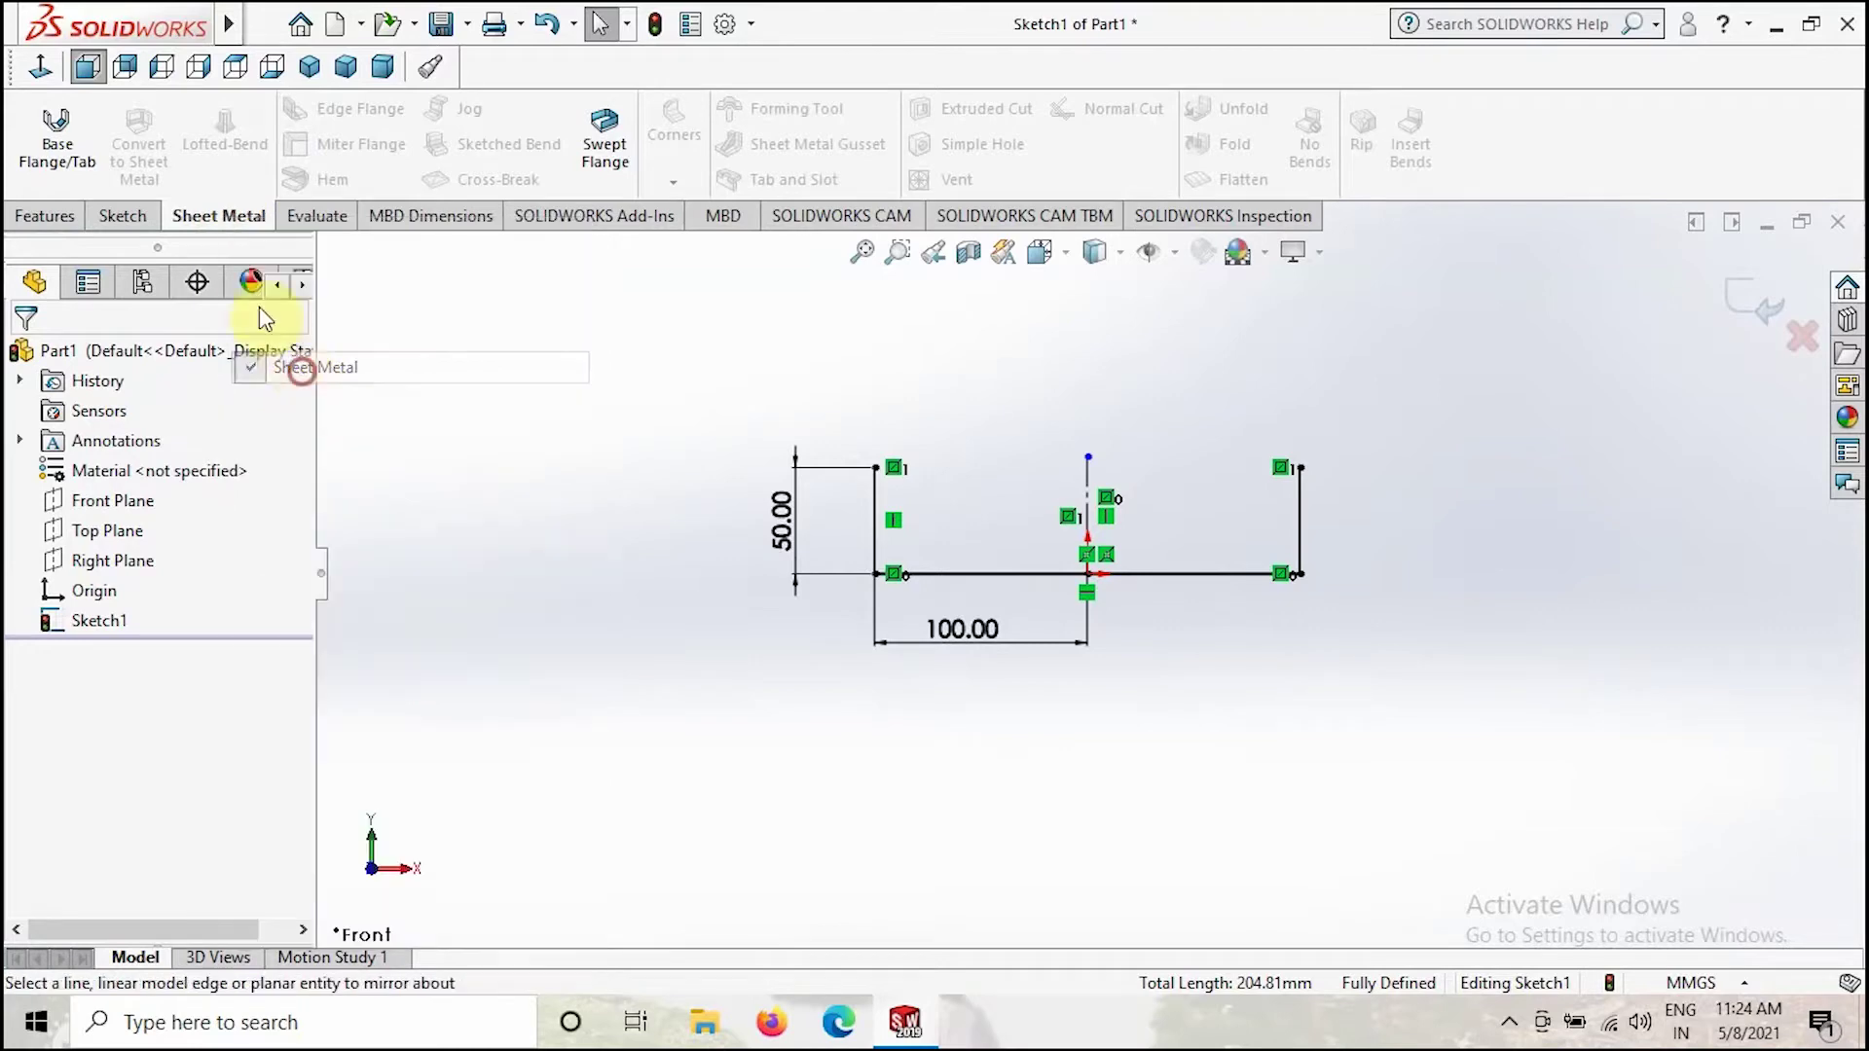
{"action": "right_click", "coordinate": [194, 214]}
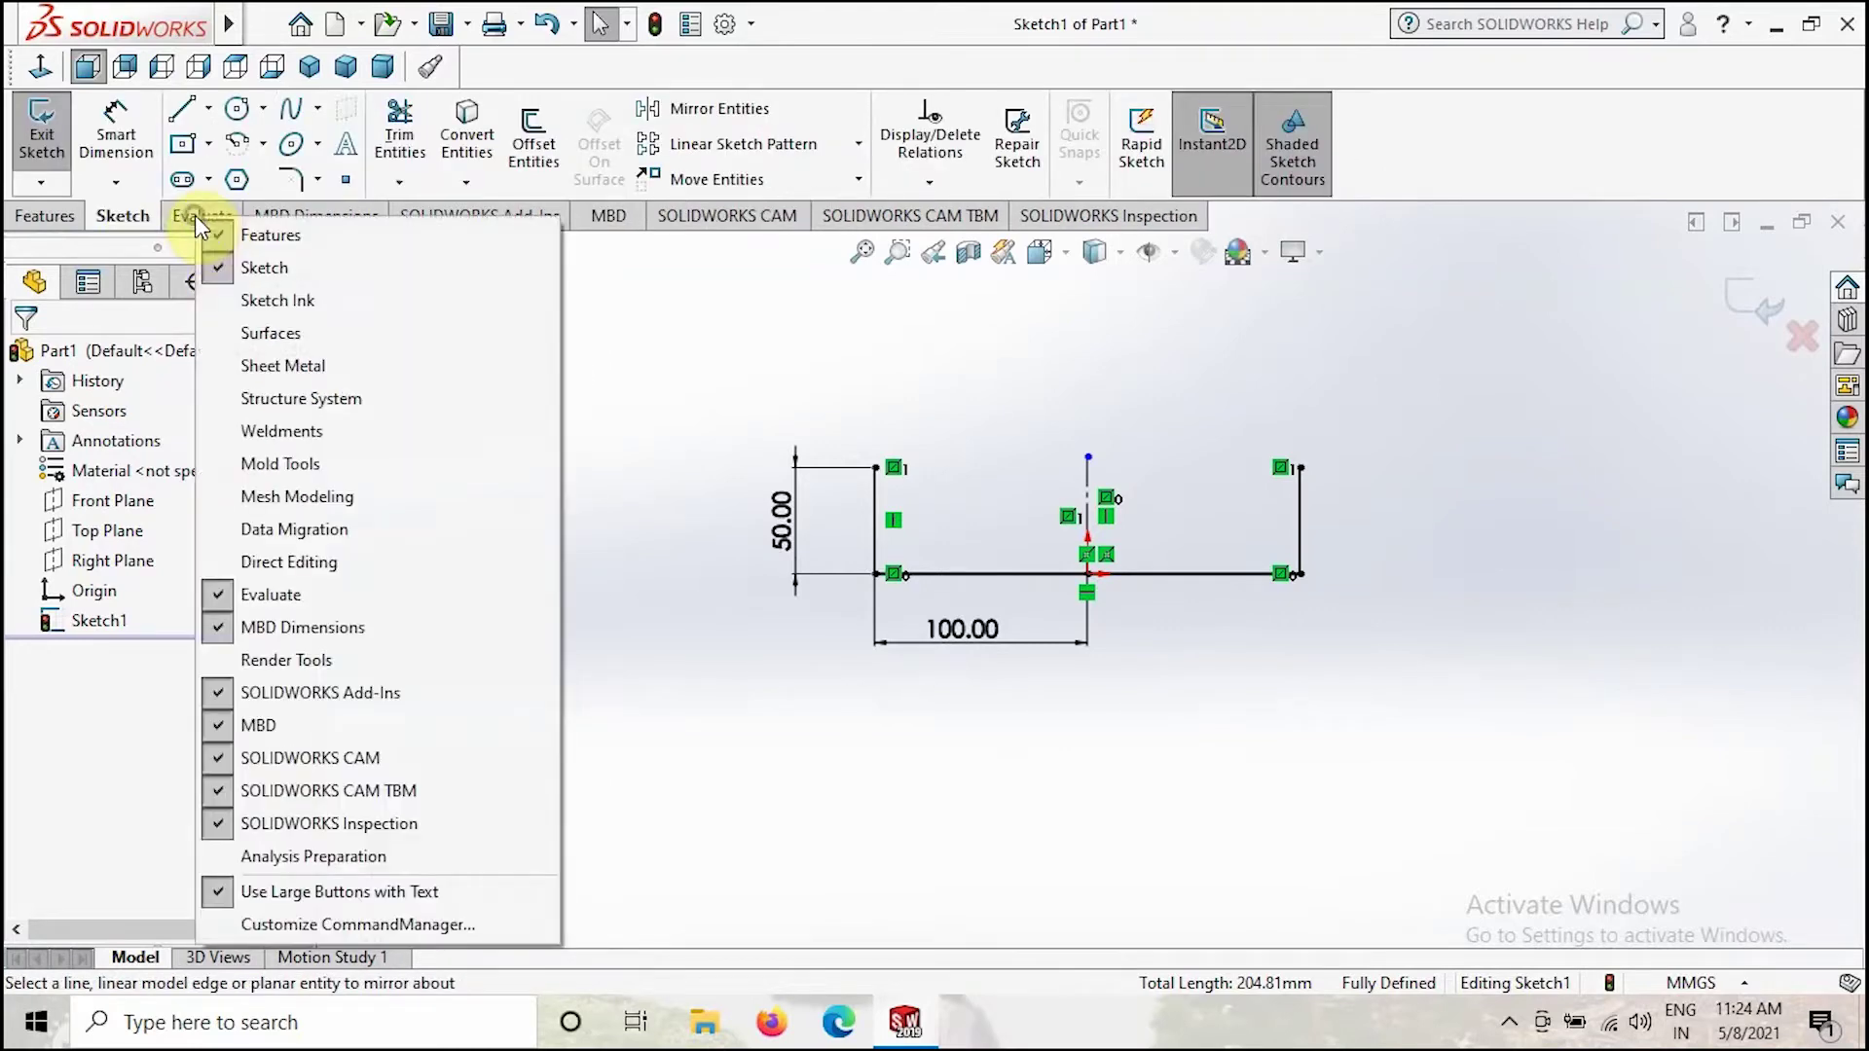
{"action": "left_click", "coordinate": [266, 370]}
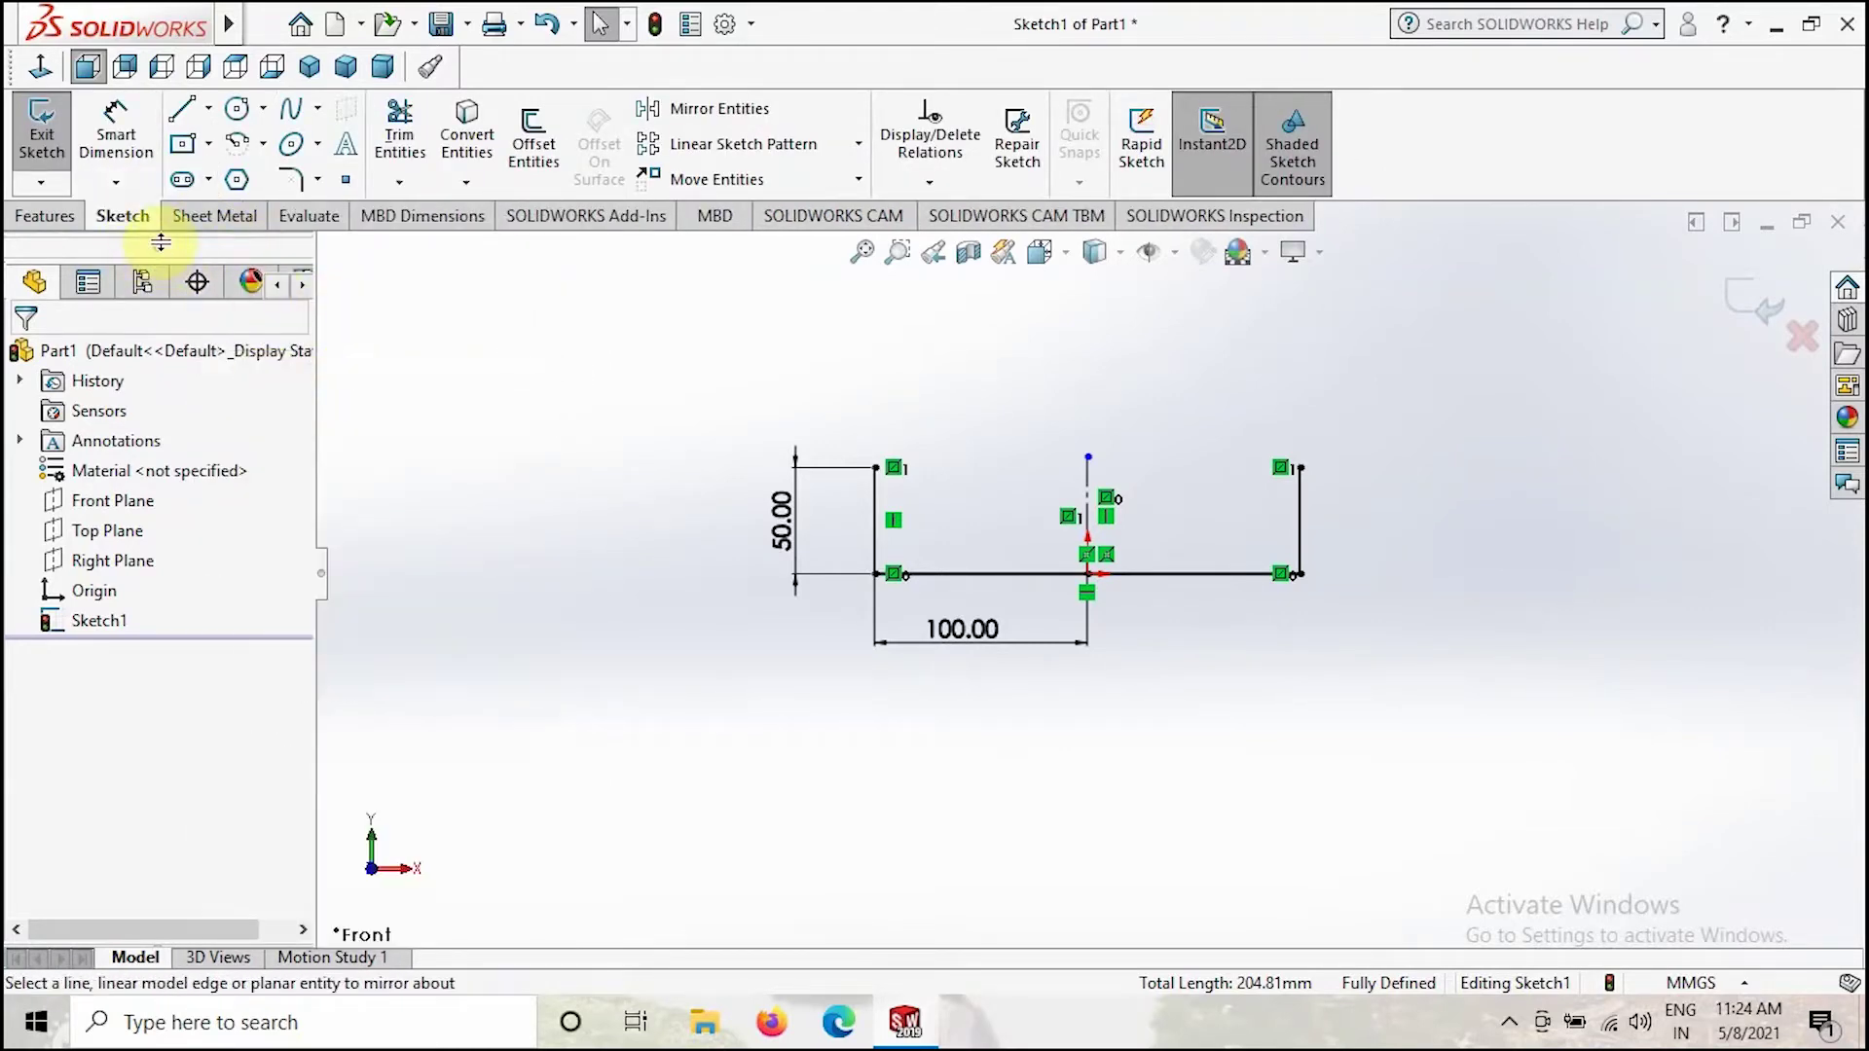
Create a sheet metal base flange from the U-shaped profile, 100 mm deep with the Mid Plane end condition.
{"action": "left_click", "coordinate": [232, 218]}
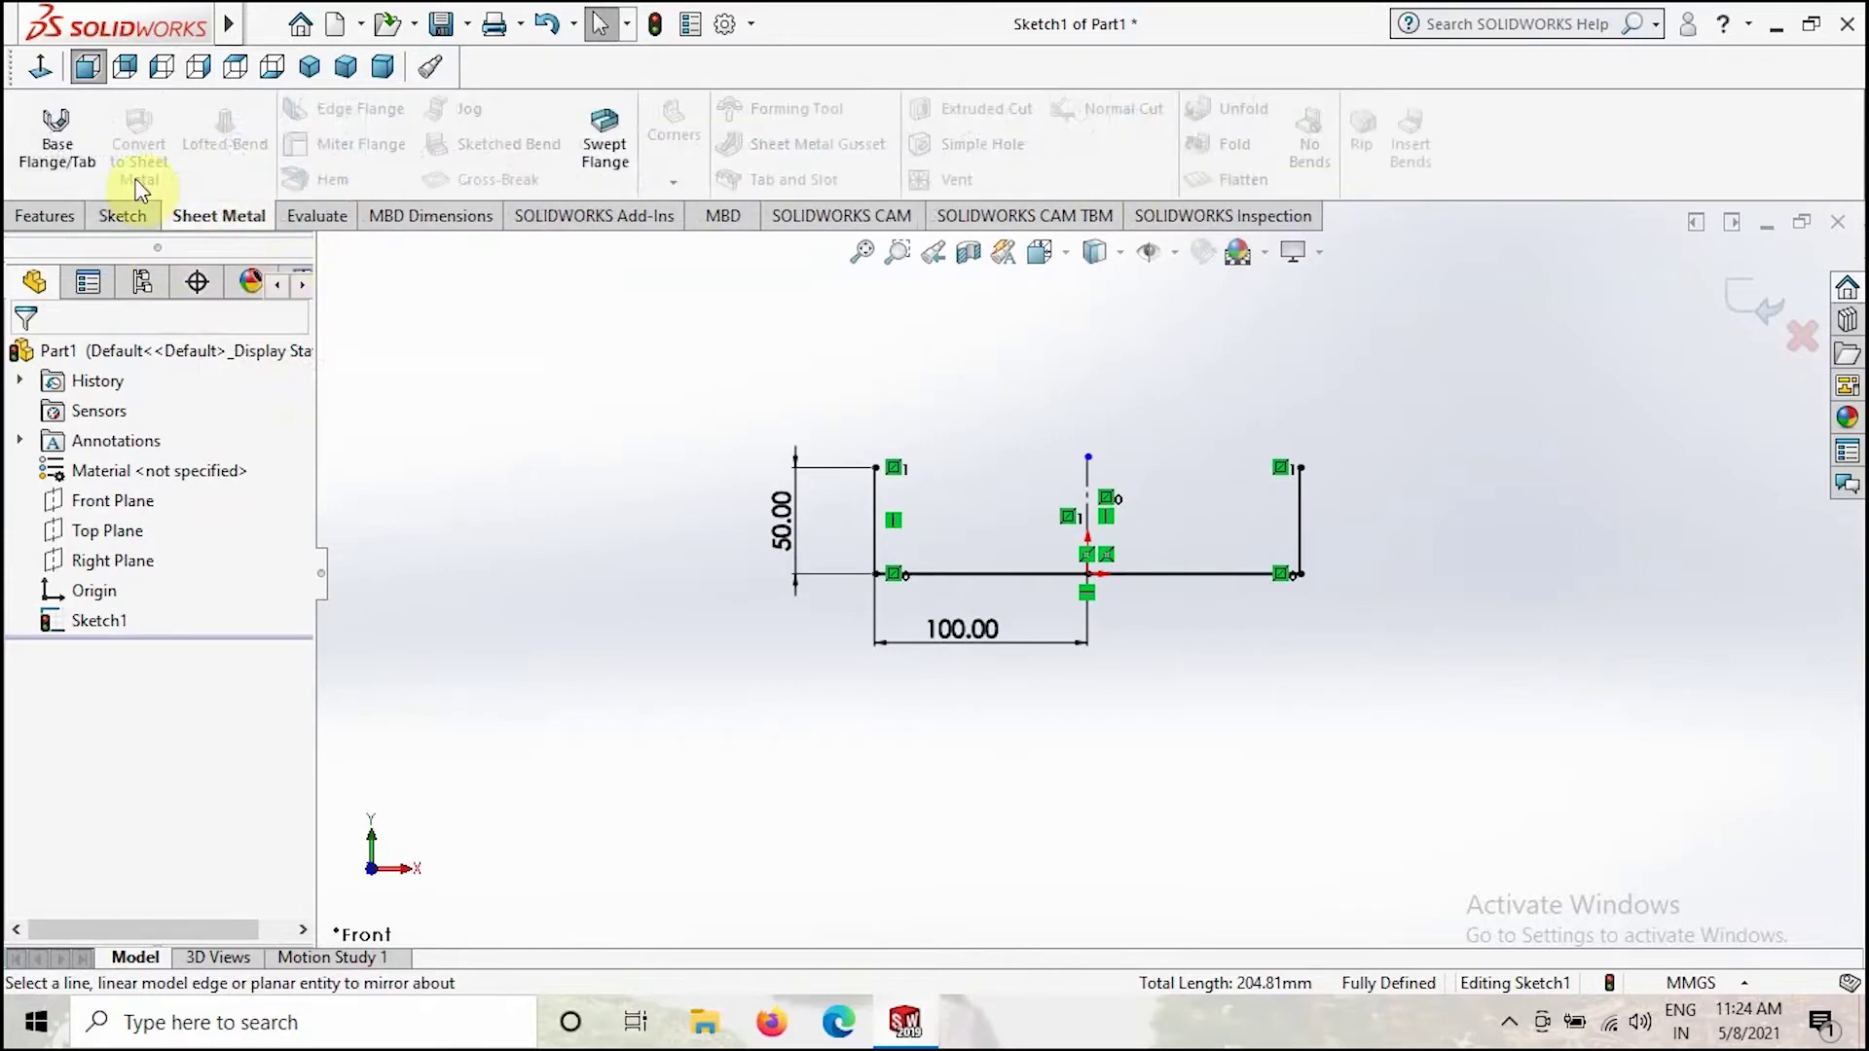
{"action": "left_click", "coordinate": [61, 129]}
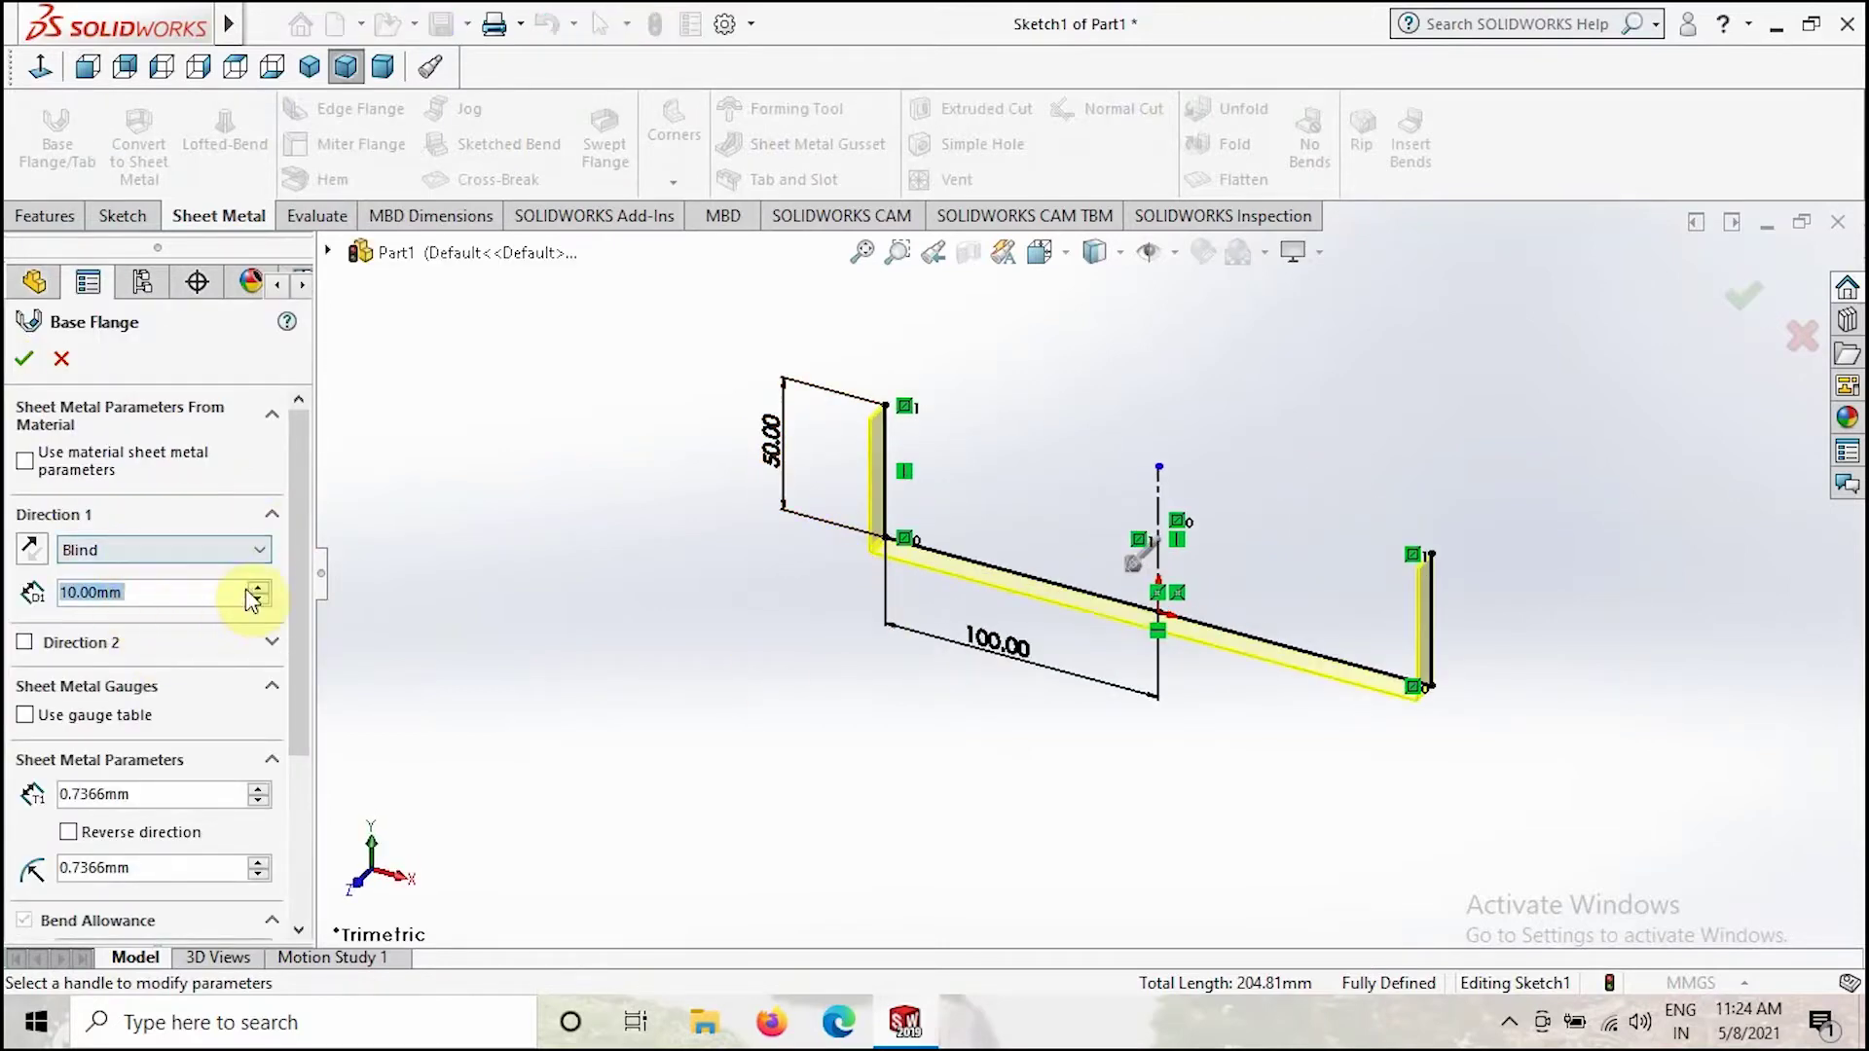
{"action": "left_click_drag", "start_coordinate": [172, 591], "coordinate": [33, 597]}
{"action": "type", "text": "100"}
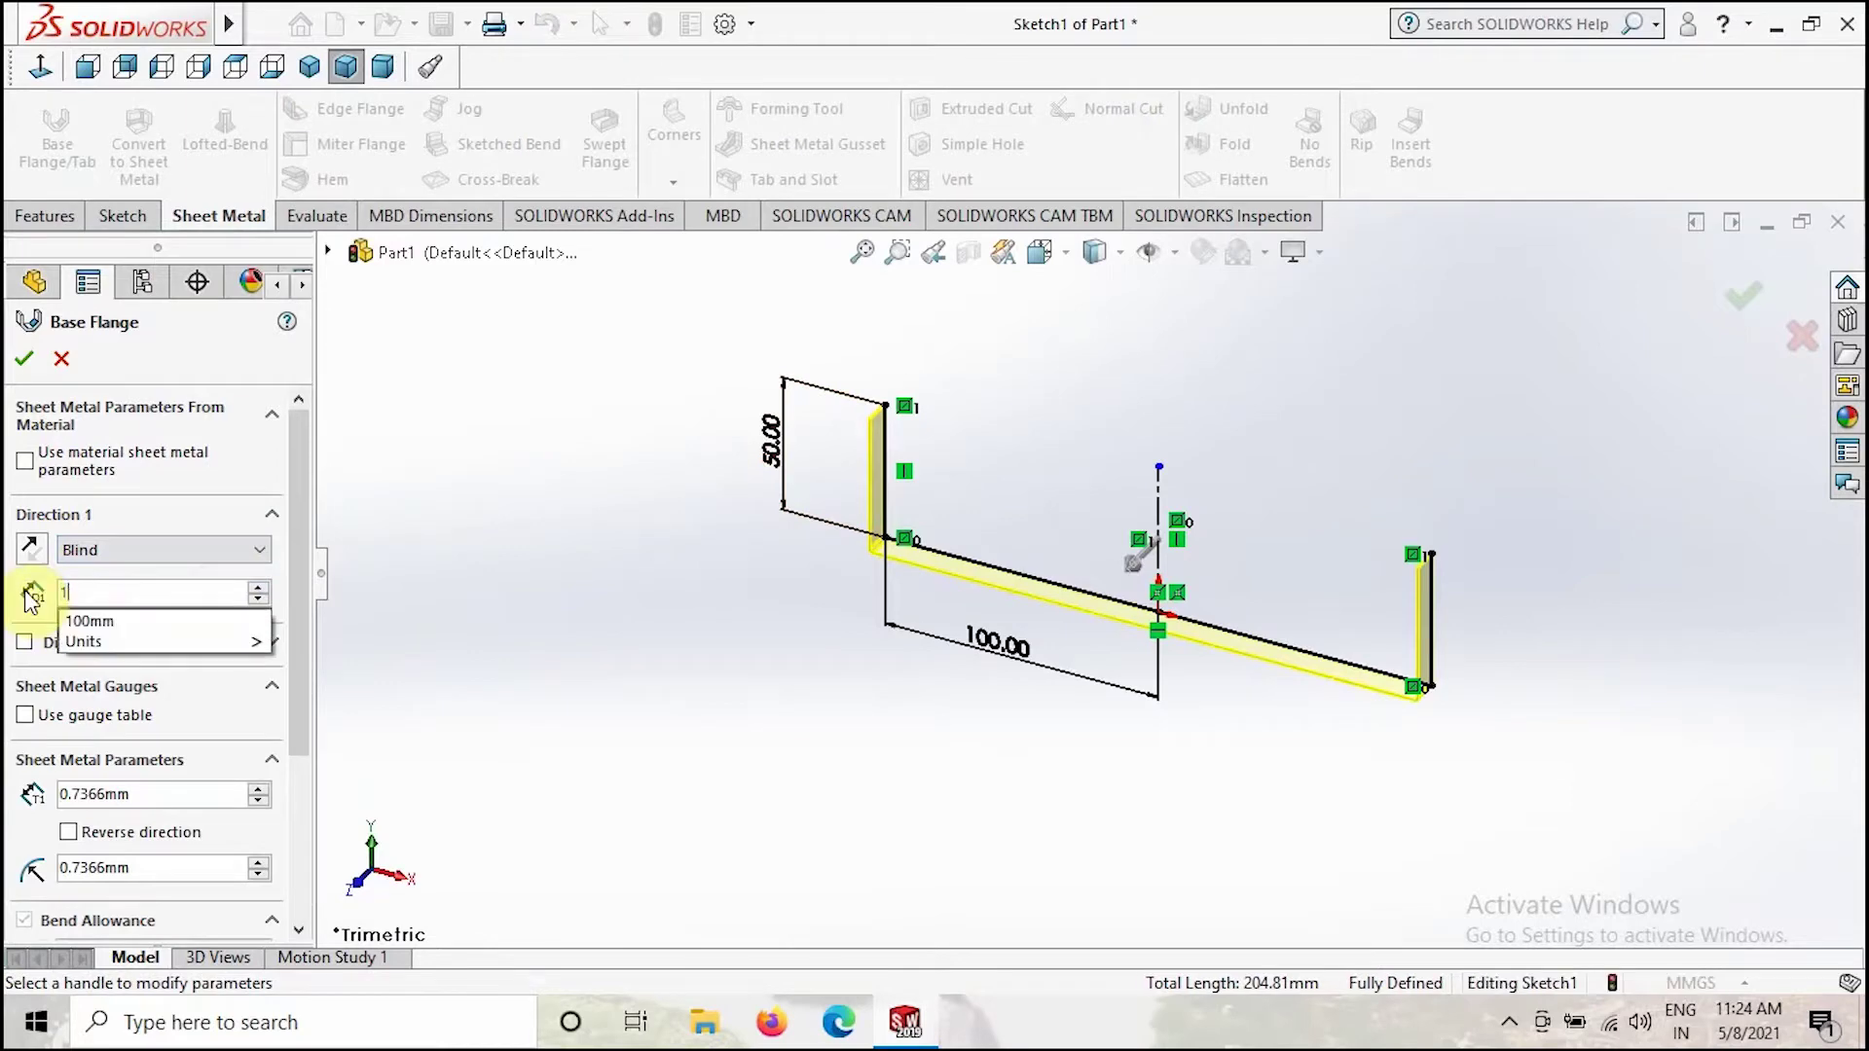
{"action": "key", "text": "Return"}
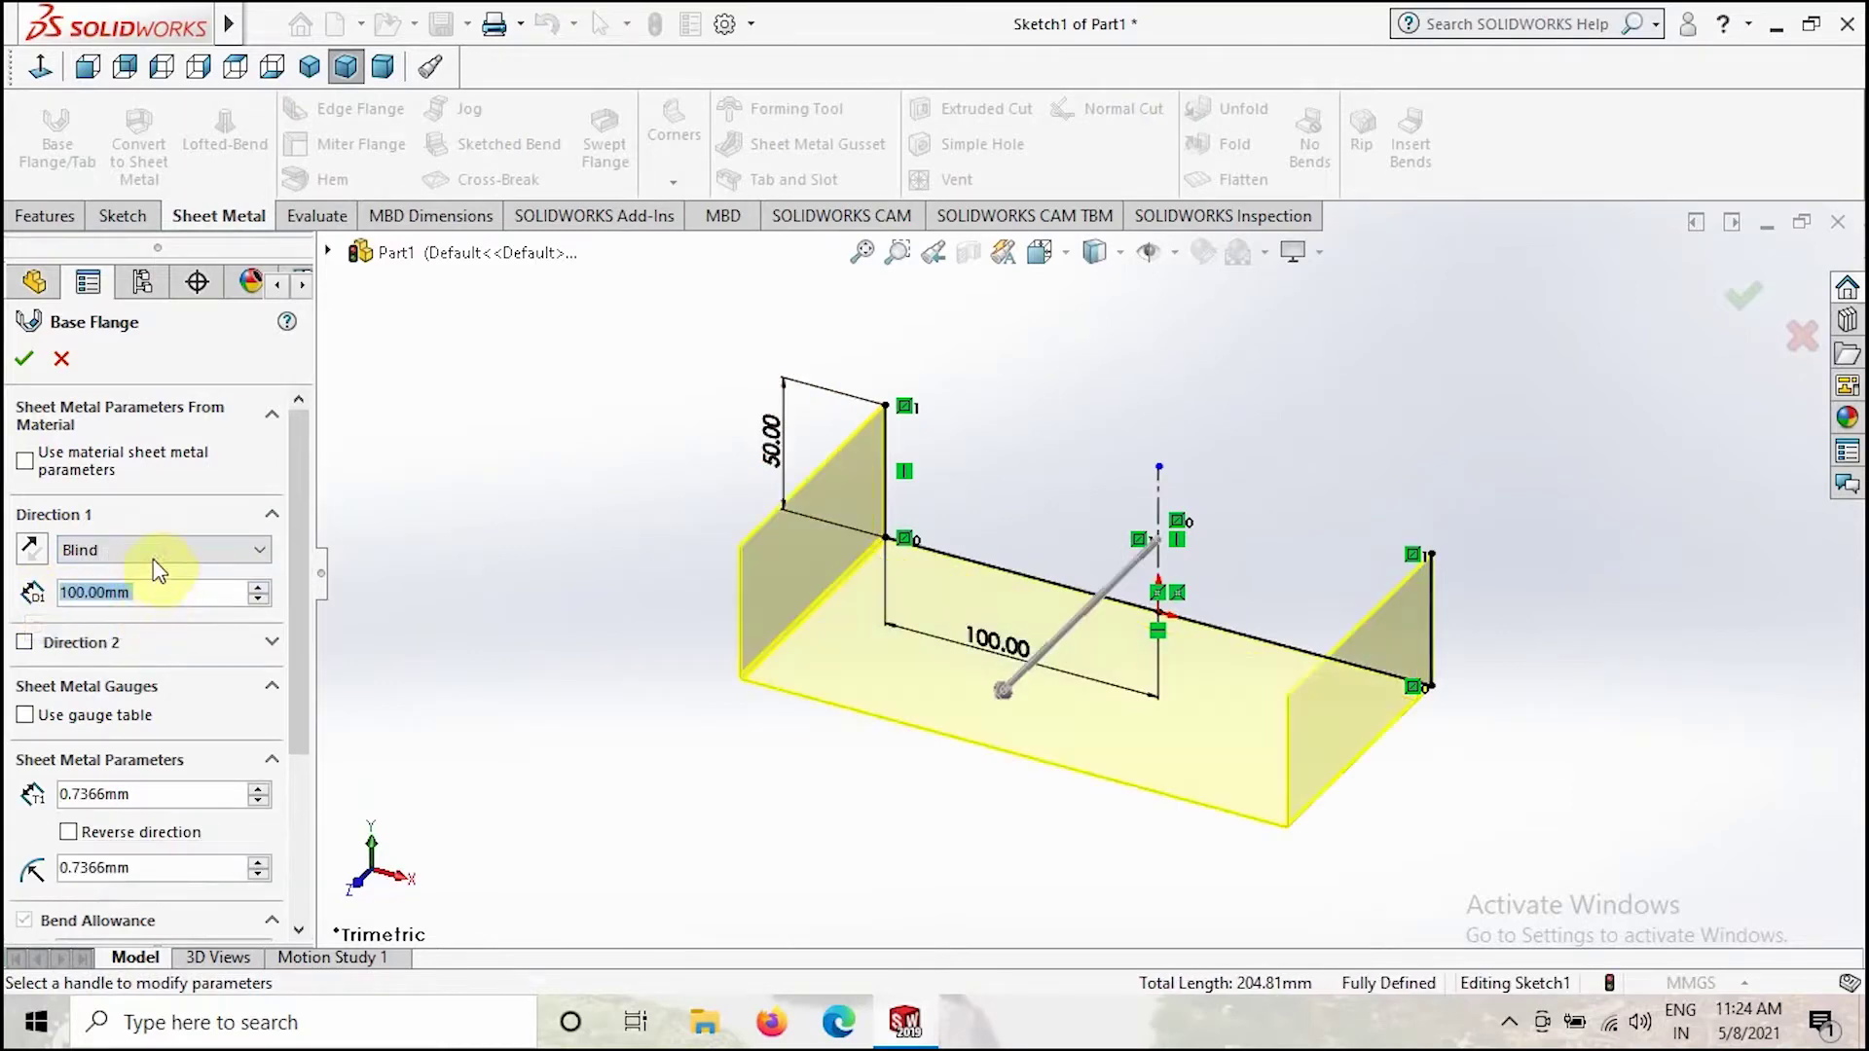
{"action": "left_click", "coordinate": [158, 553]}
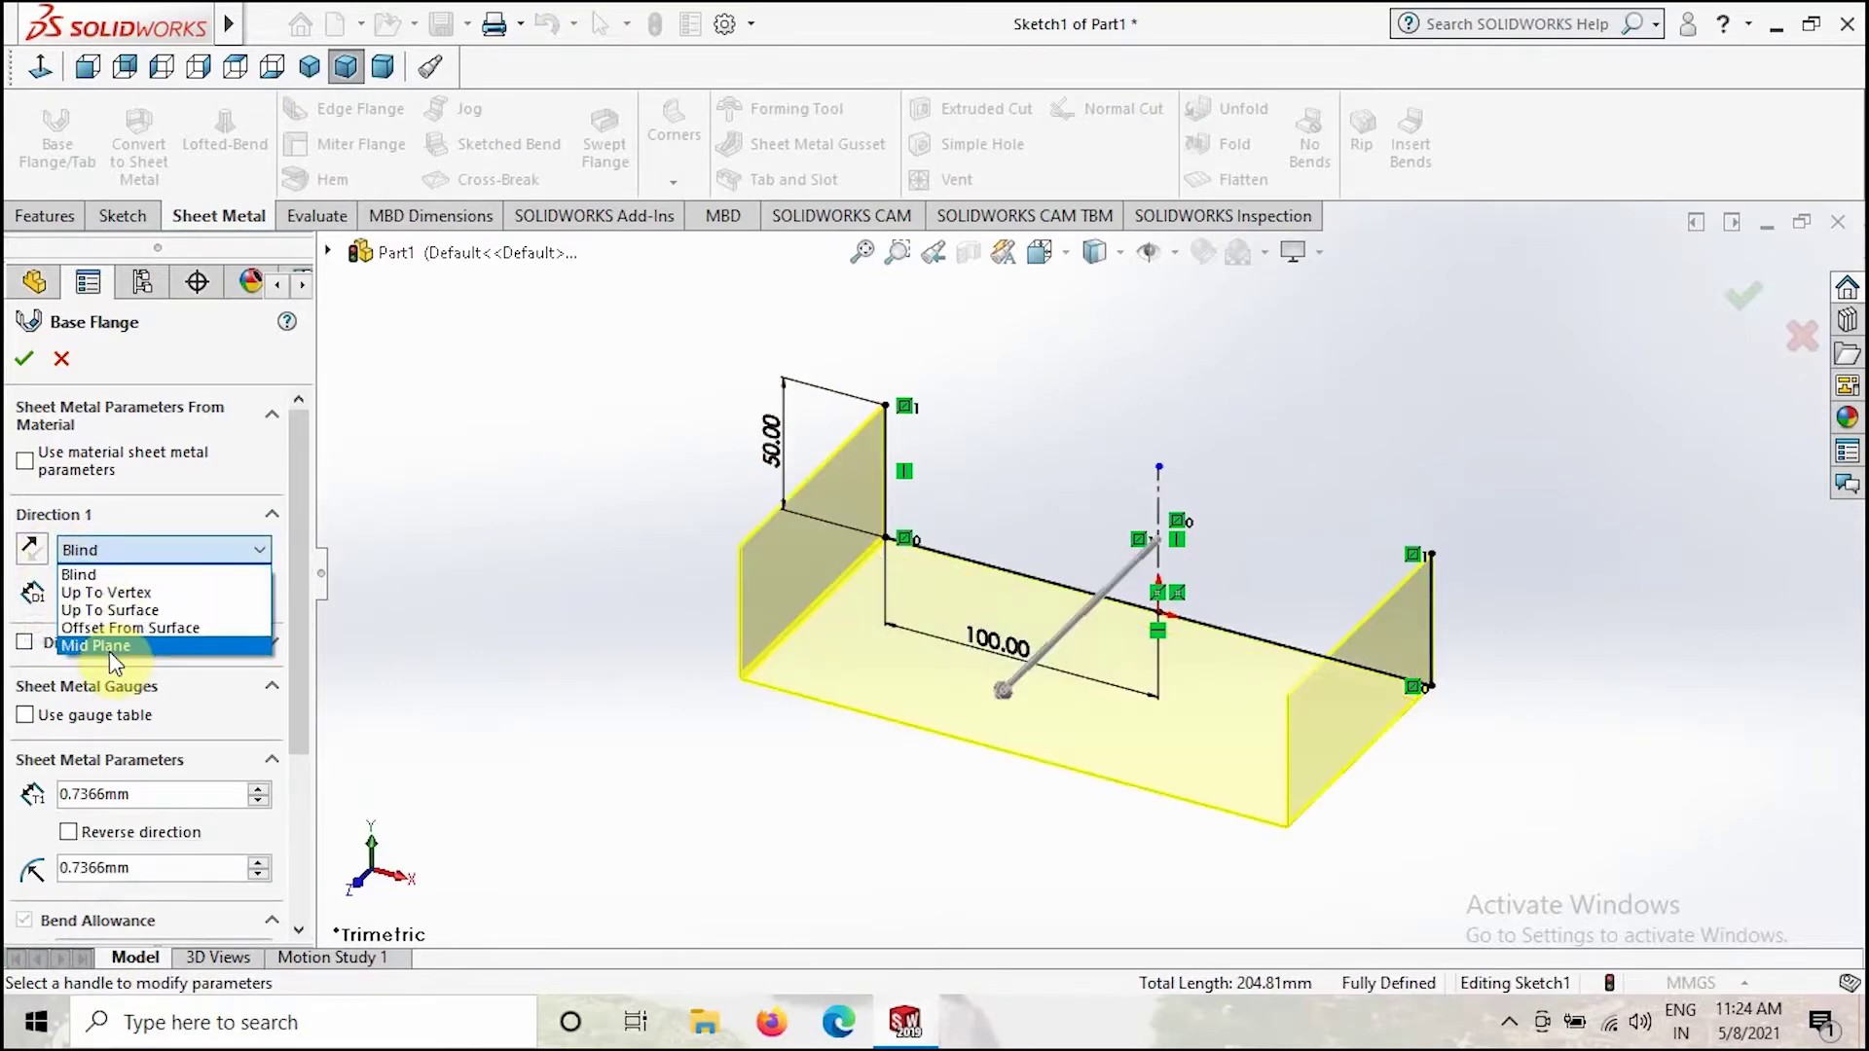
{"action": "left_click", "coordinate": [105, 647]}
{"action": "left_click", "coordinate": [25, 359]}
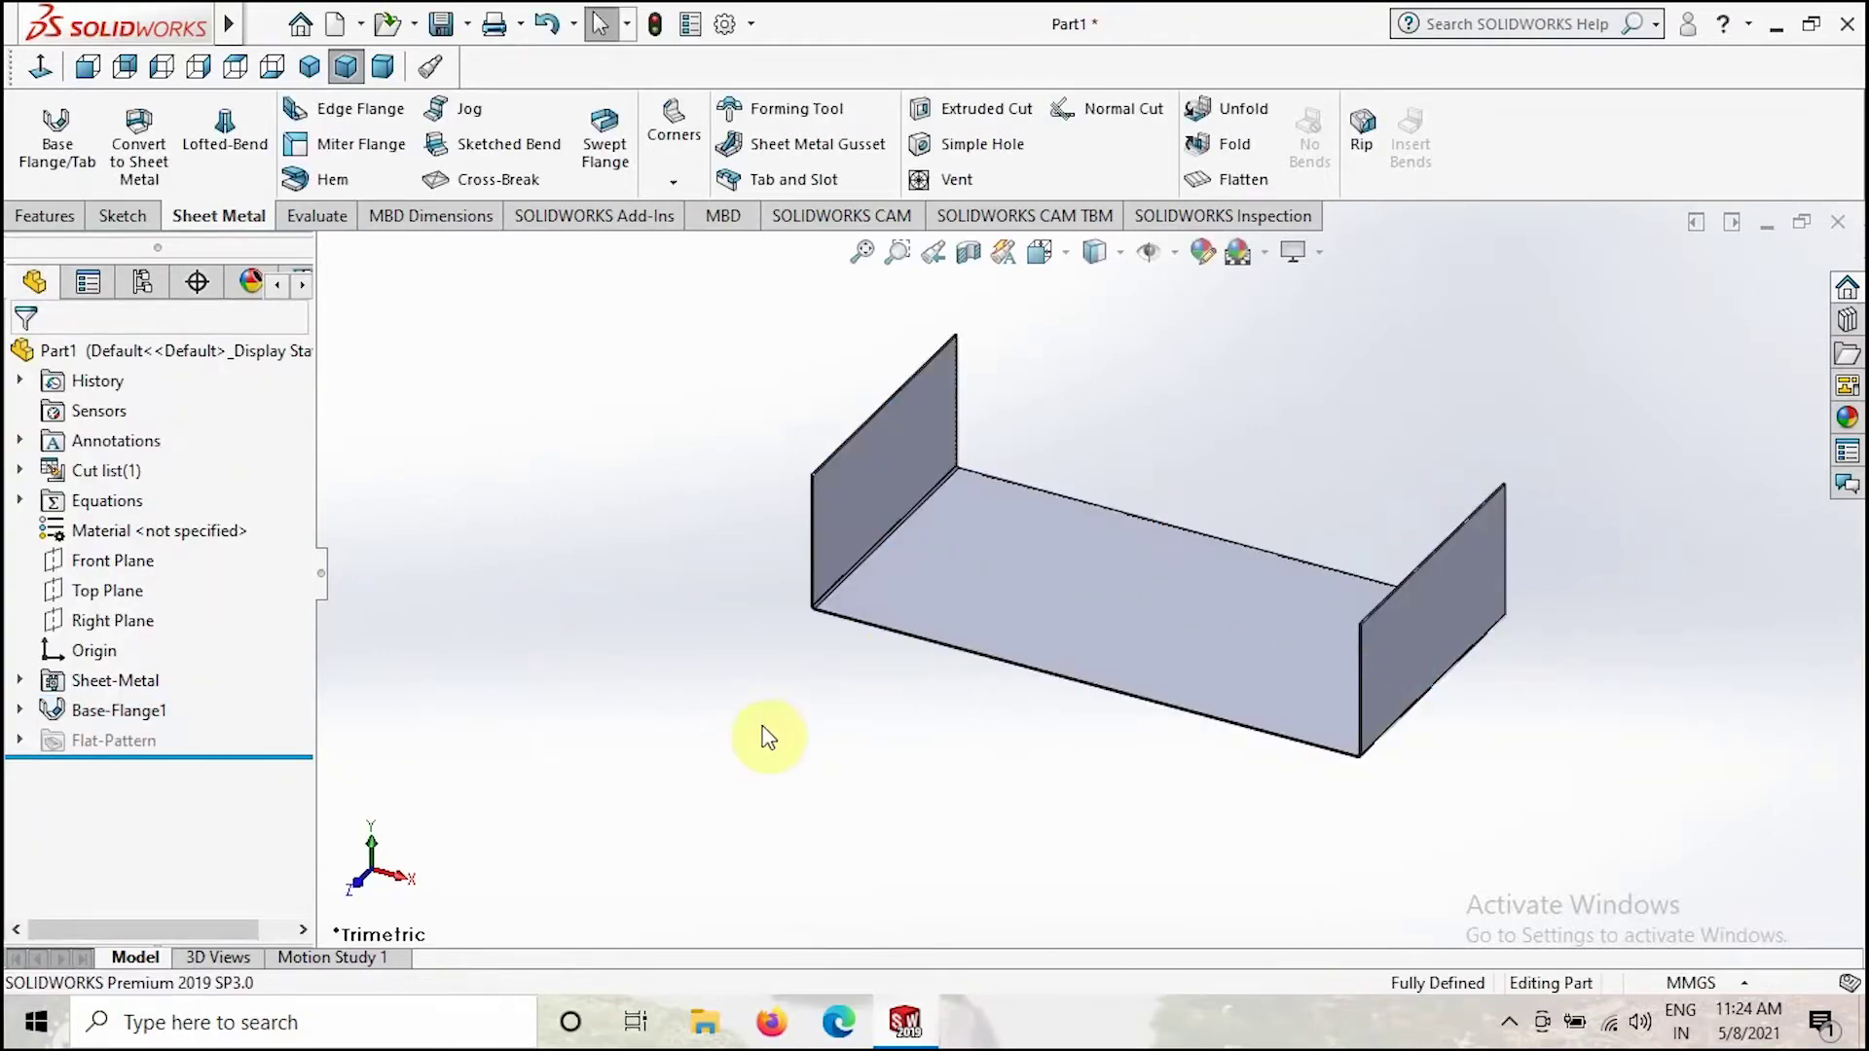
Start a sketch on the inner floor face of the base flange.
{"action": "left_click", "coordinate": [1108, 622]}
{"action": "left_click", "coordinate": [1187, 568]}
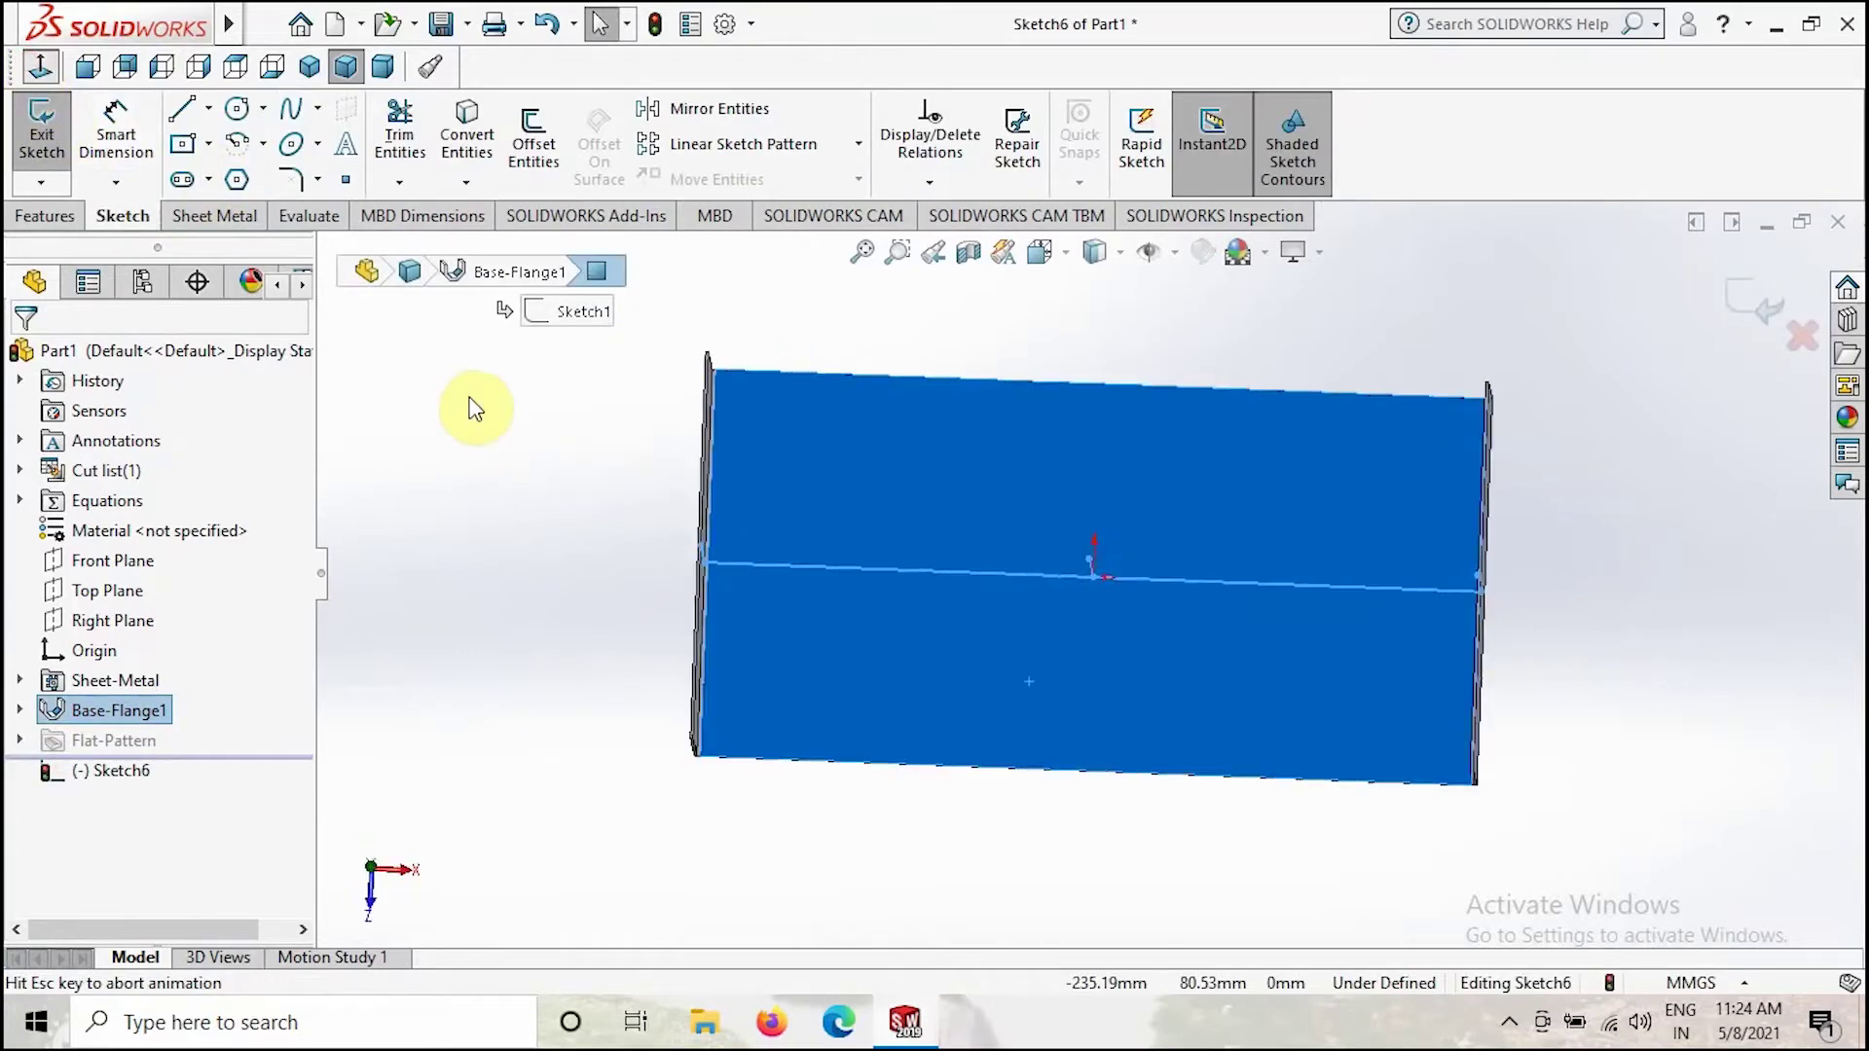
{"action": "left_click", "coordinate": [552, 574]}
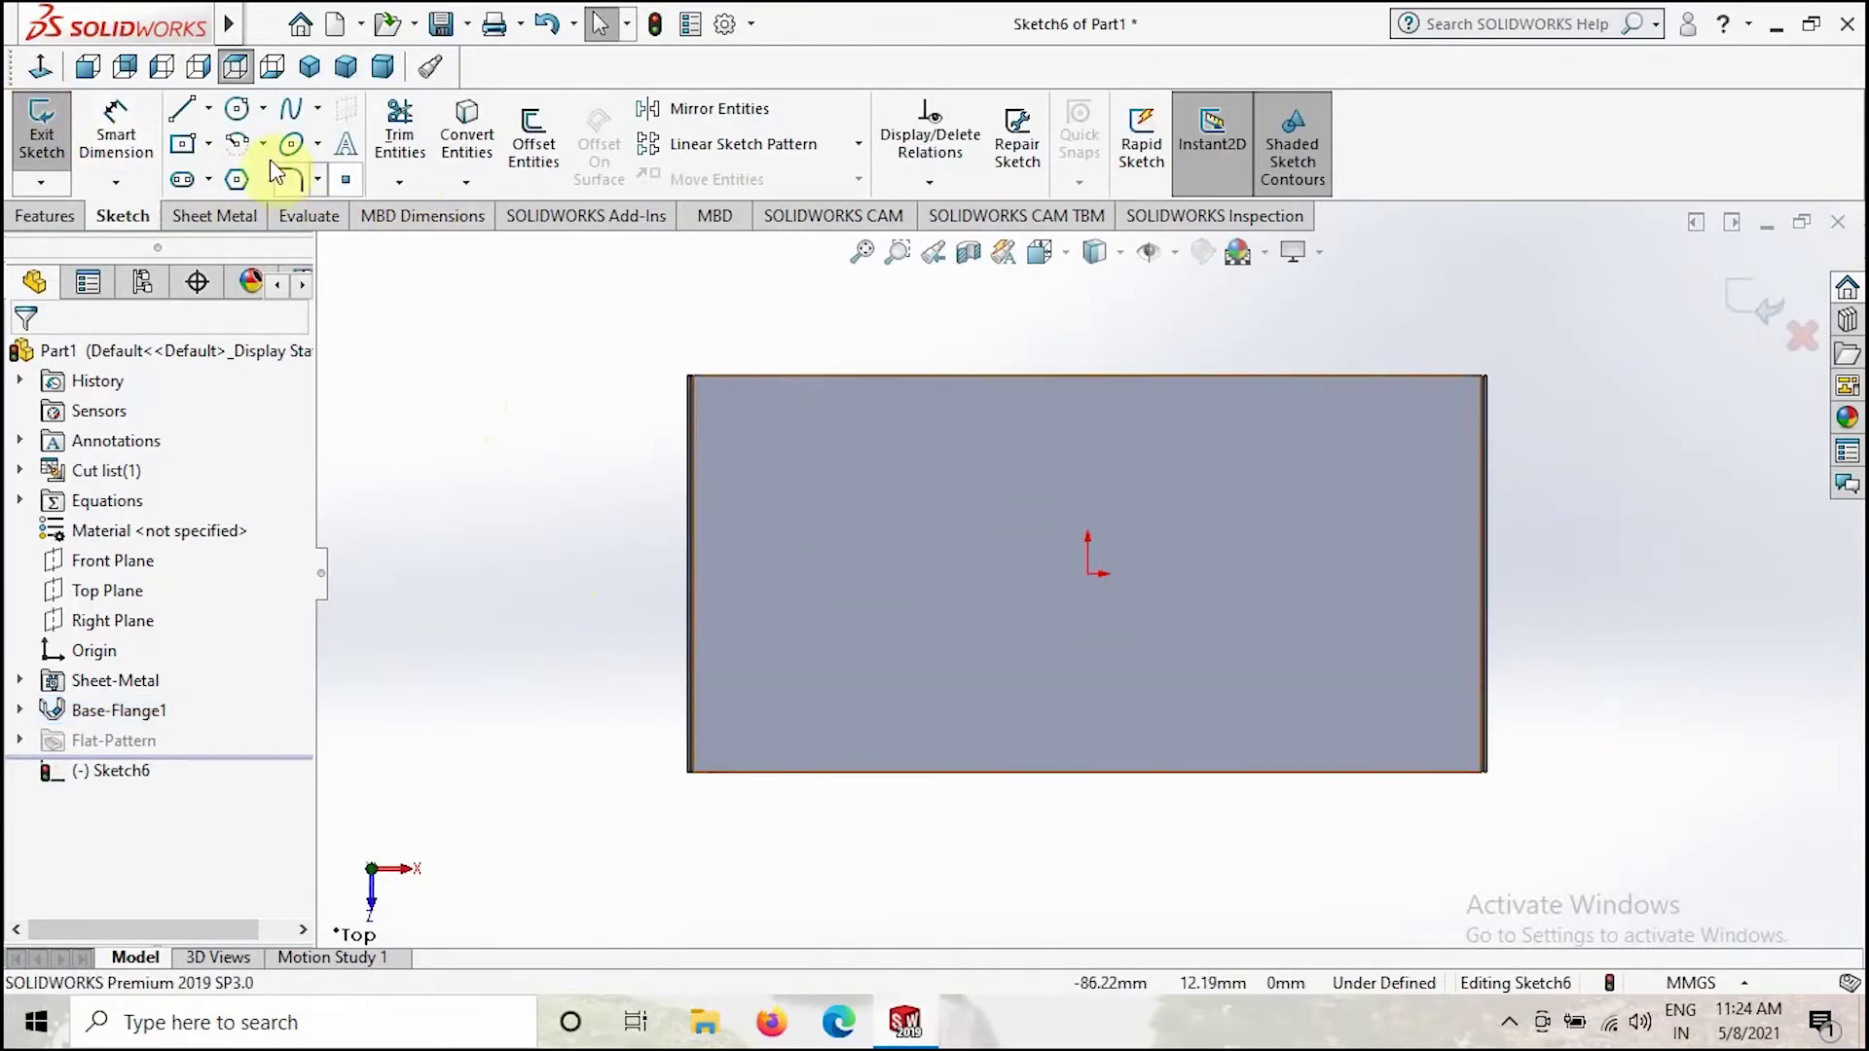
Sketch a center rectangle about 74 by 48 mm around the origin on the floor face.
{"action": "left_click", "coordinate": [184, 144]}
{"action": "left_click", "coordinate": [1089, 573]}
{"action": "left_click", "coordinate": [941, 478]}
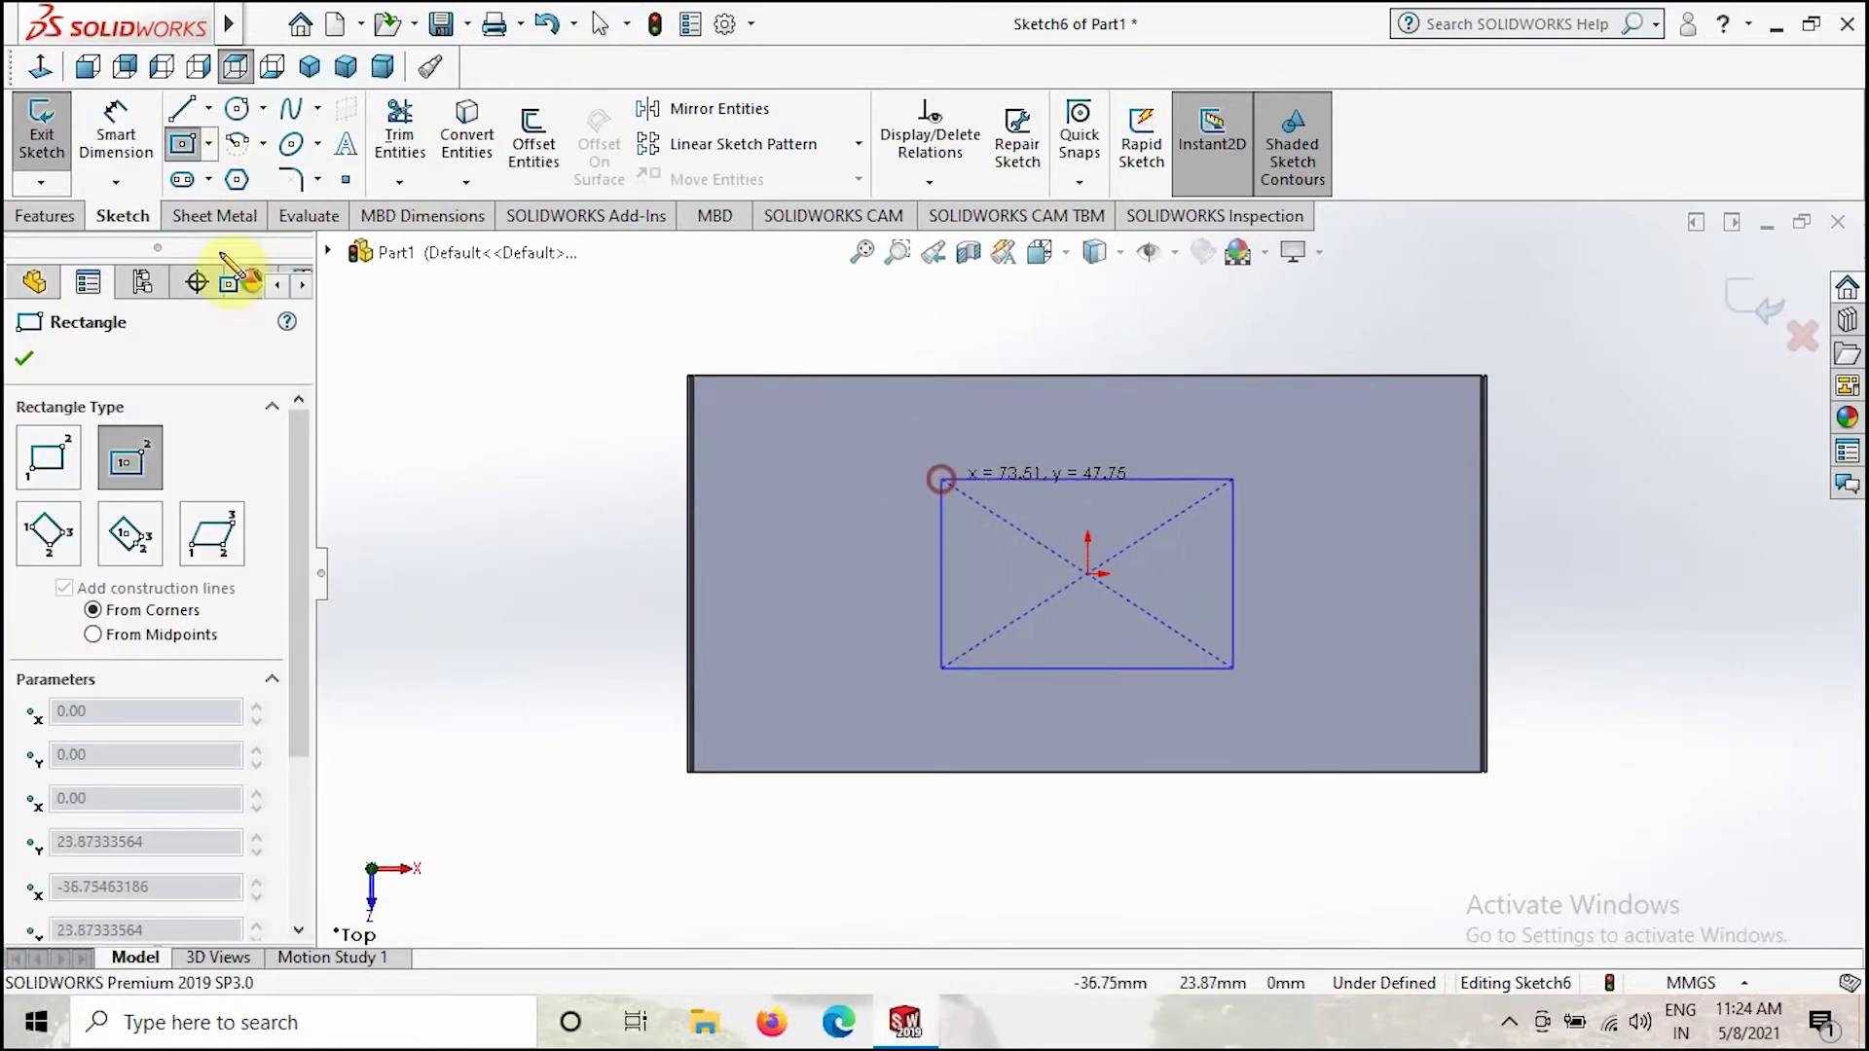
Dimension the rectangle's width and height to 50 mm each.
{"action": "left_click", "coordinate": [122, 141]}
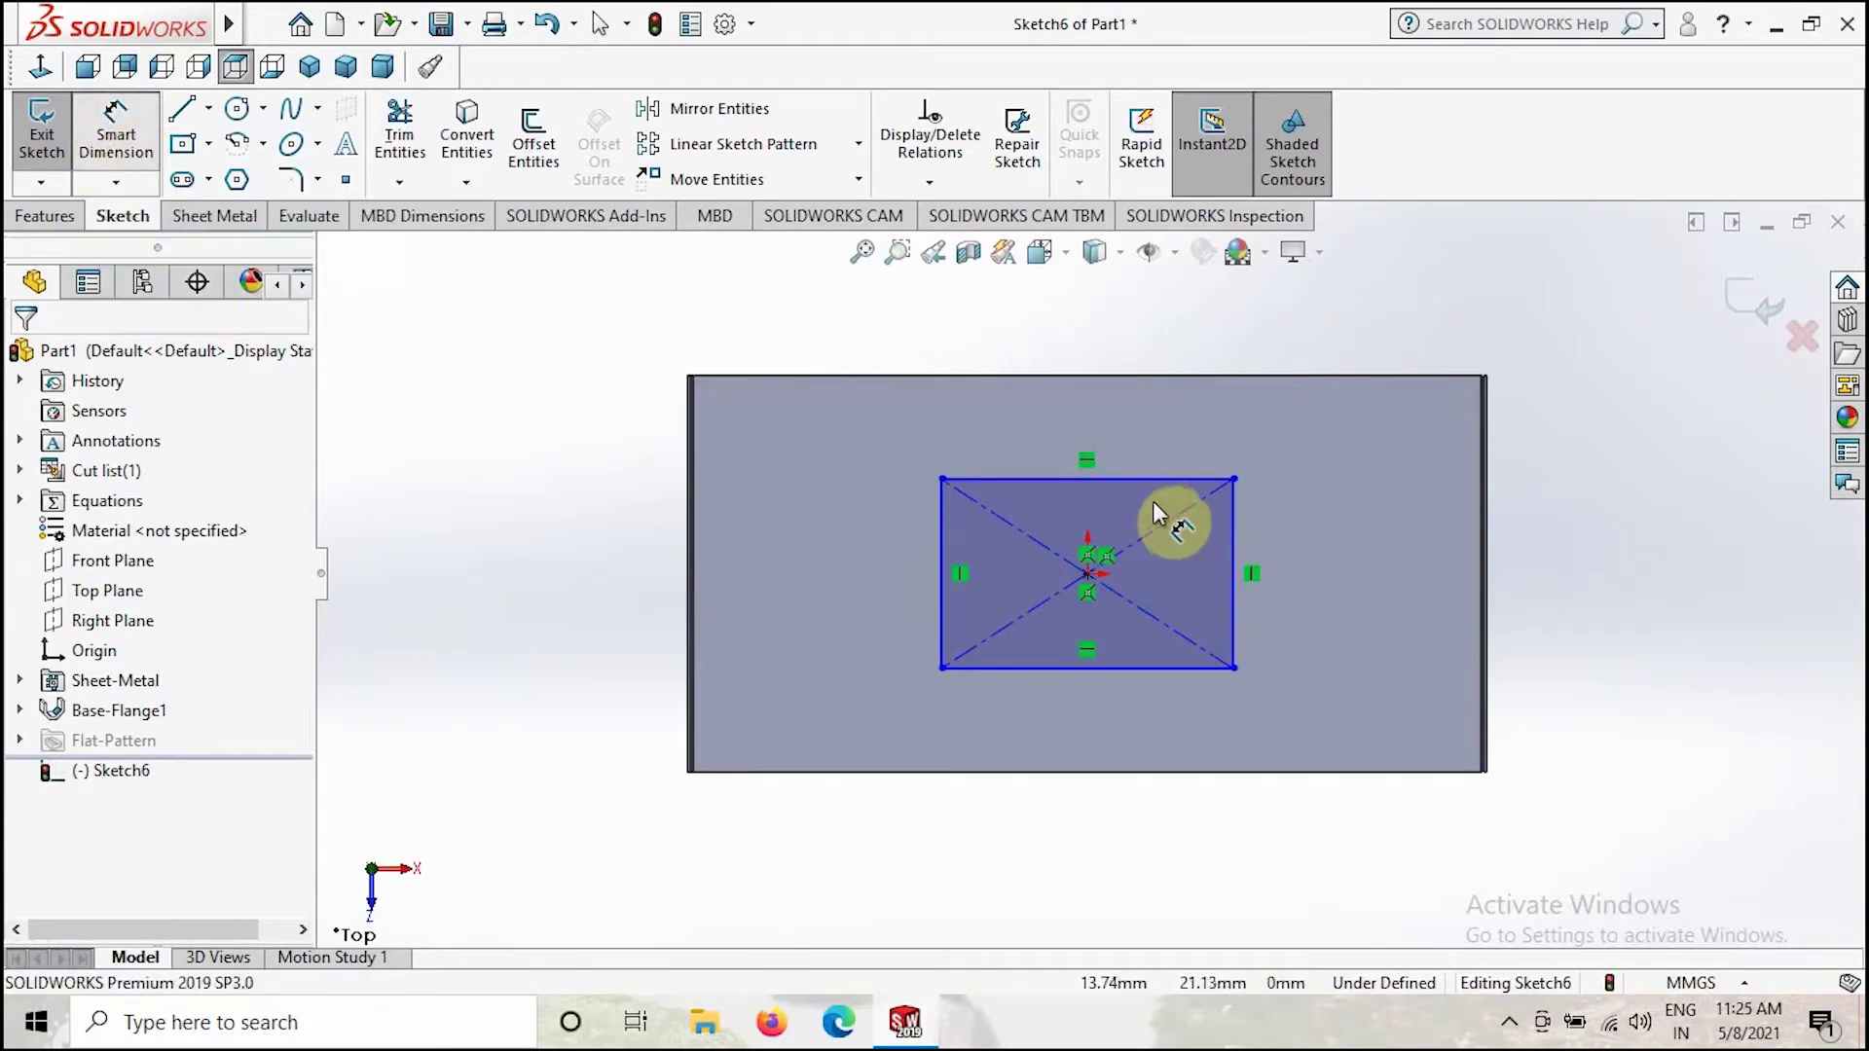
{"action": "left_click", "coordinate": [1026, 479]}
{"action": "left_click", "coordinate": [1042, 431]}
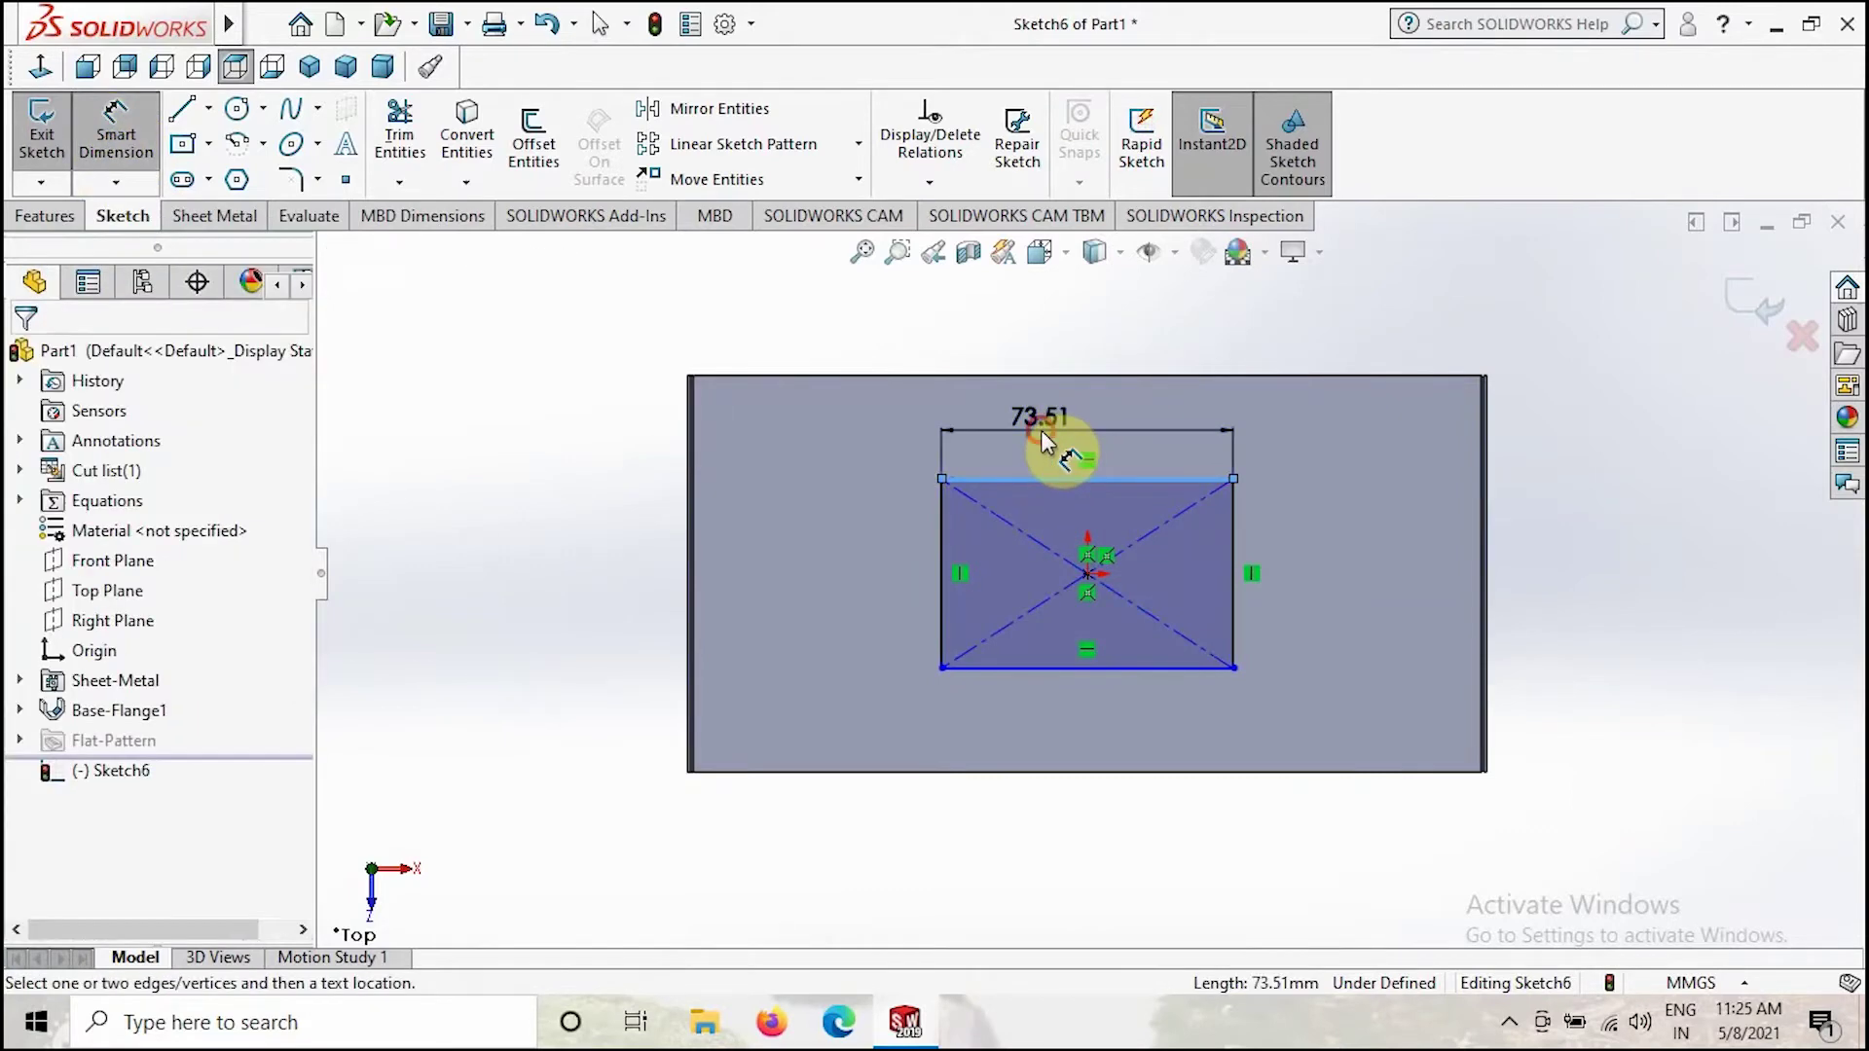
{"action": "type", "text": "50"}
{"action": "key", "text": "Return"}
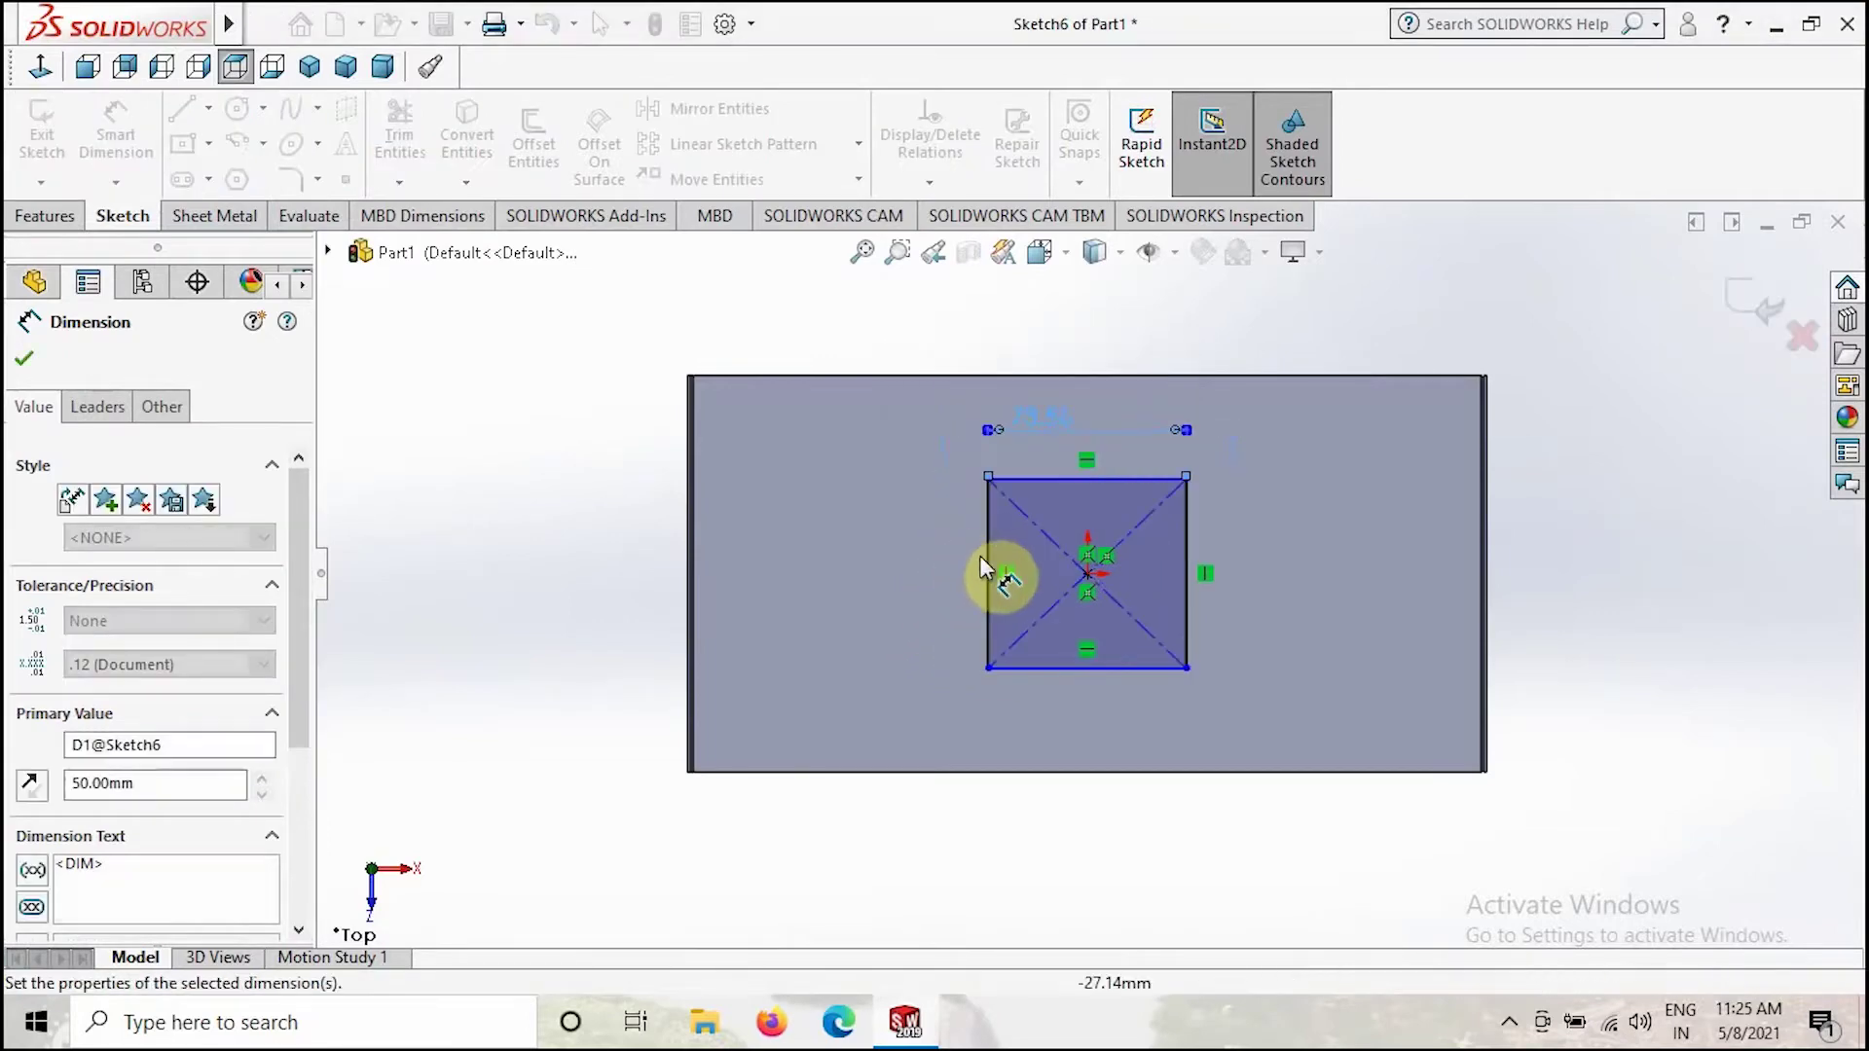
{"action": "left_click", "coordinate": [985, 541]}
{"action": "left_click", "coordinate": [932, 557]}
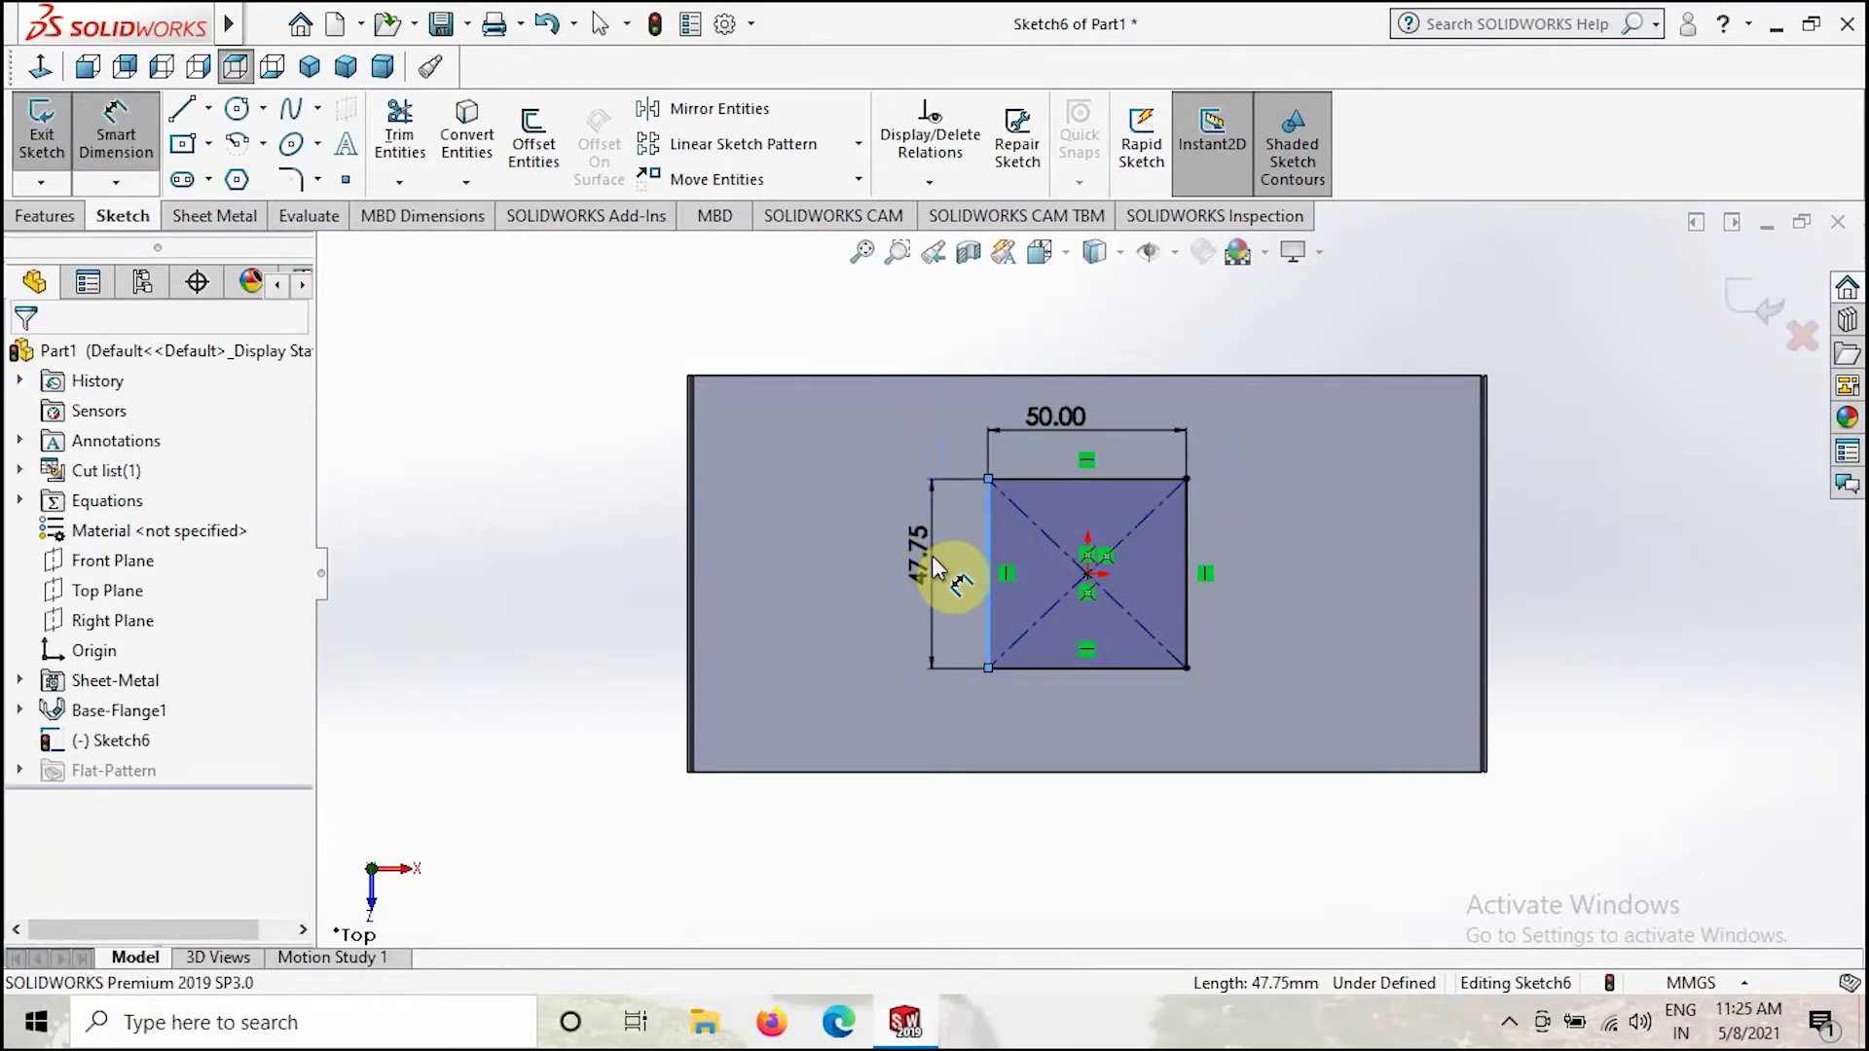
{"action": "type", "text": "50"}
{"action": "key", "text": "Return"}
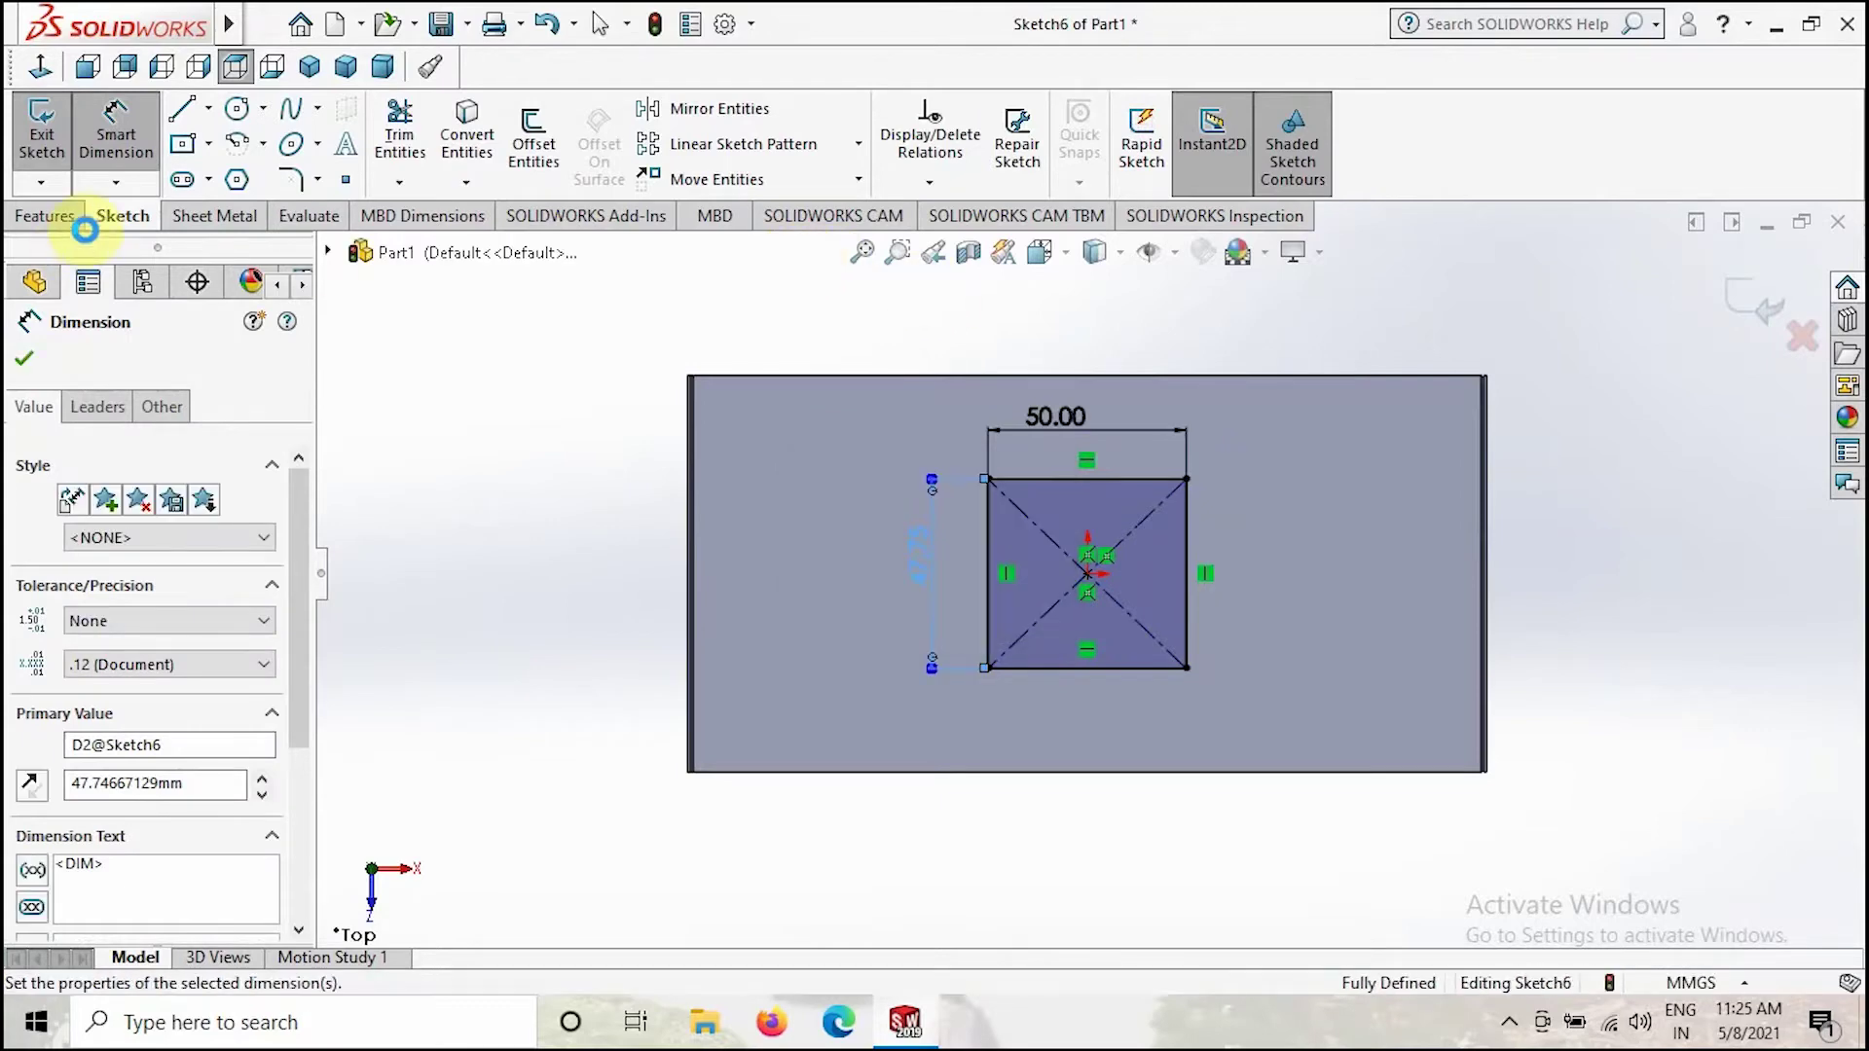
Cut the square through the floor with a Blind sheet metal Extruded Cut linked to thickness, with Normal cut on.
{"action": "left_click", "coordinate": [212, 216]}
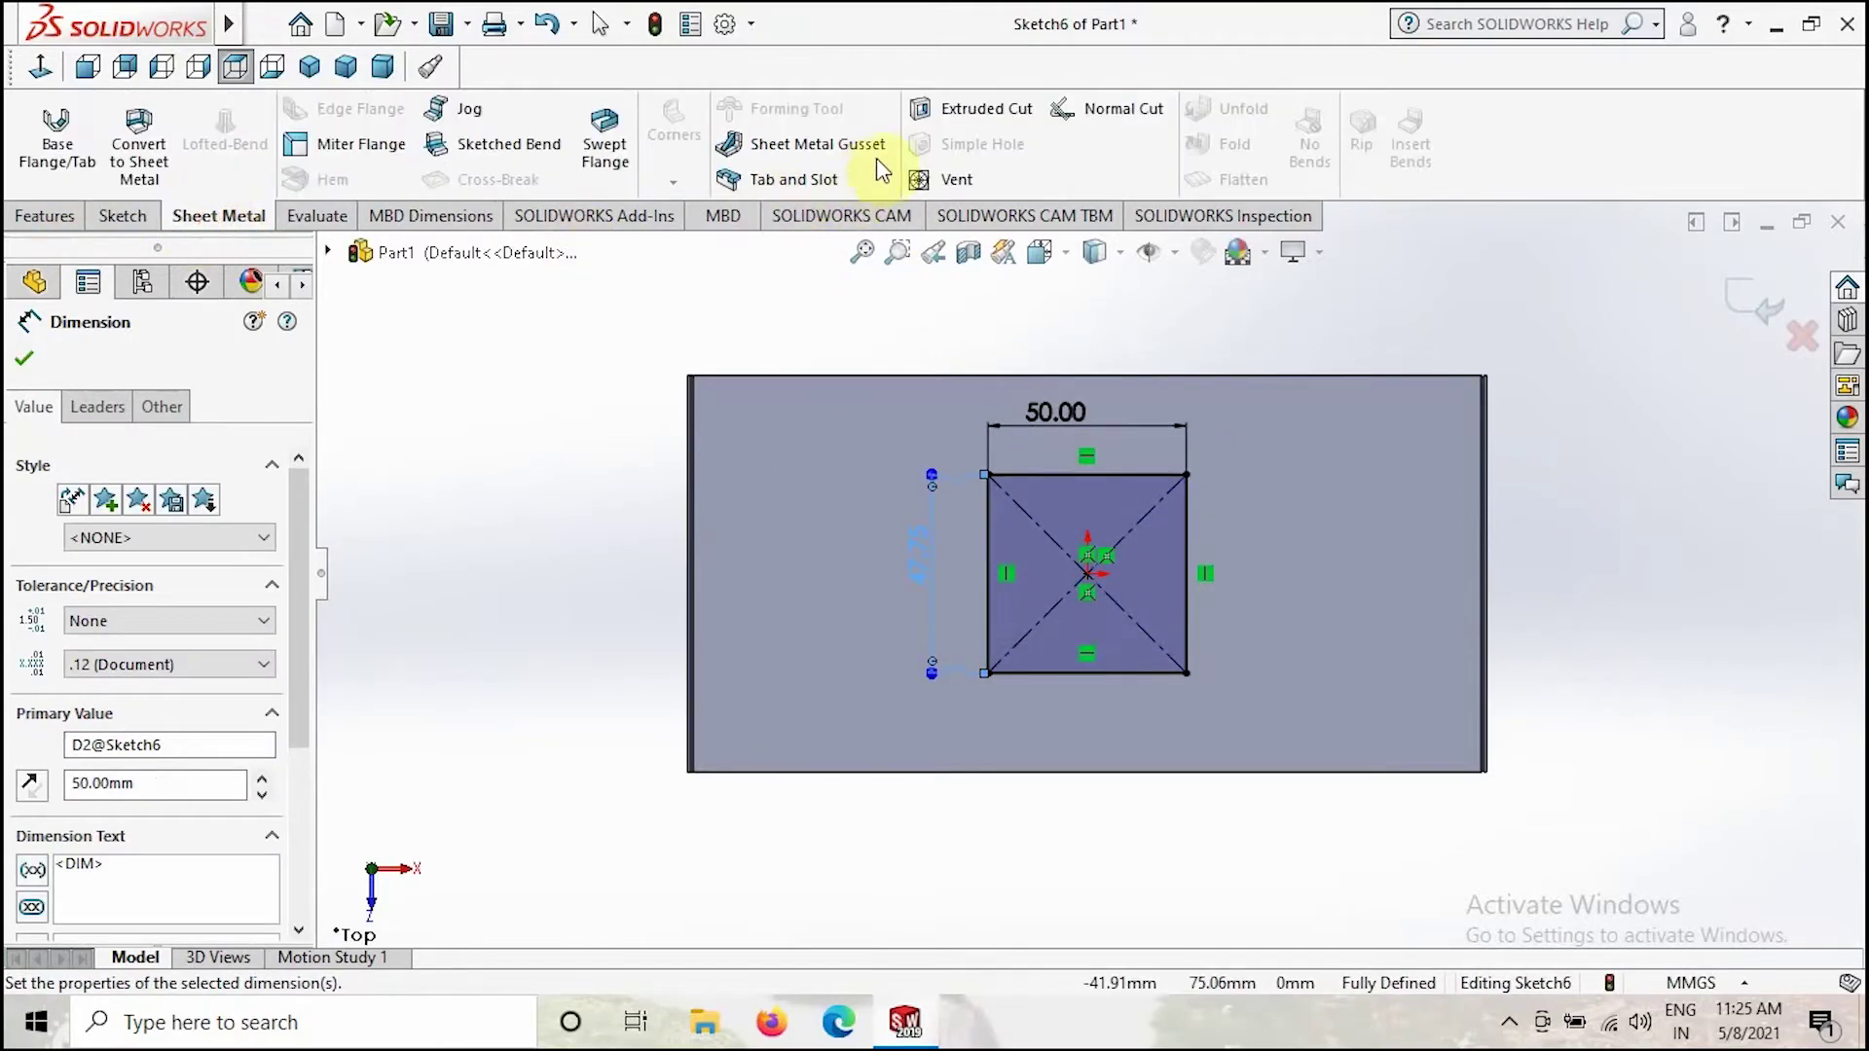
{"action": "left_click", "coordinate": [966, 111]}
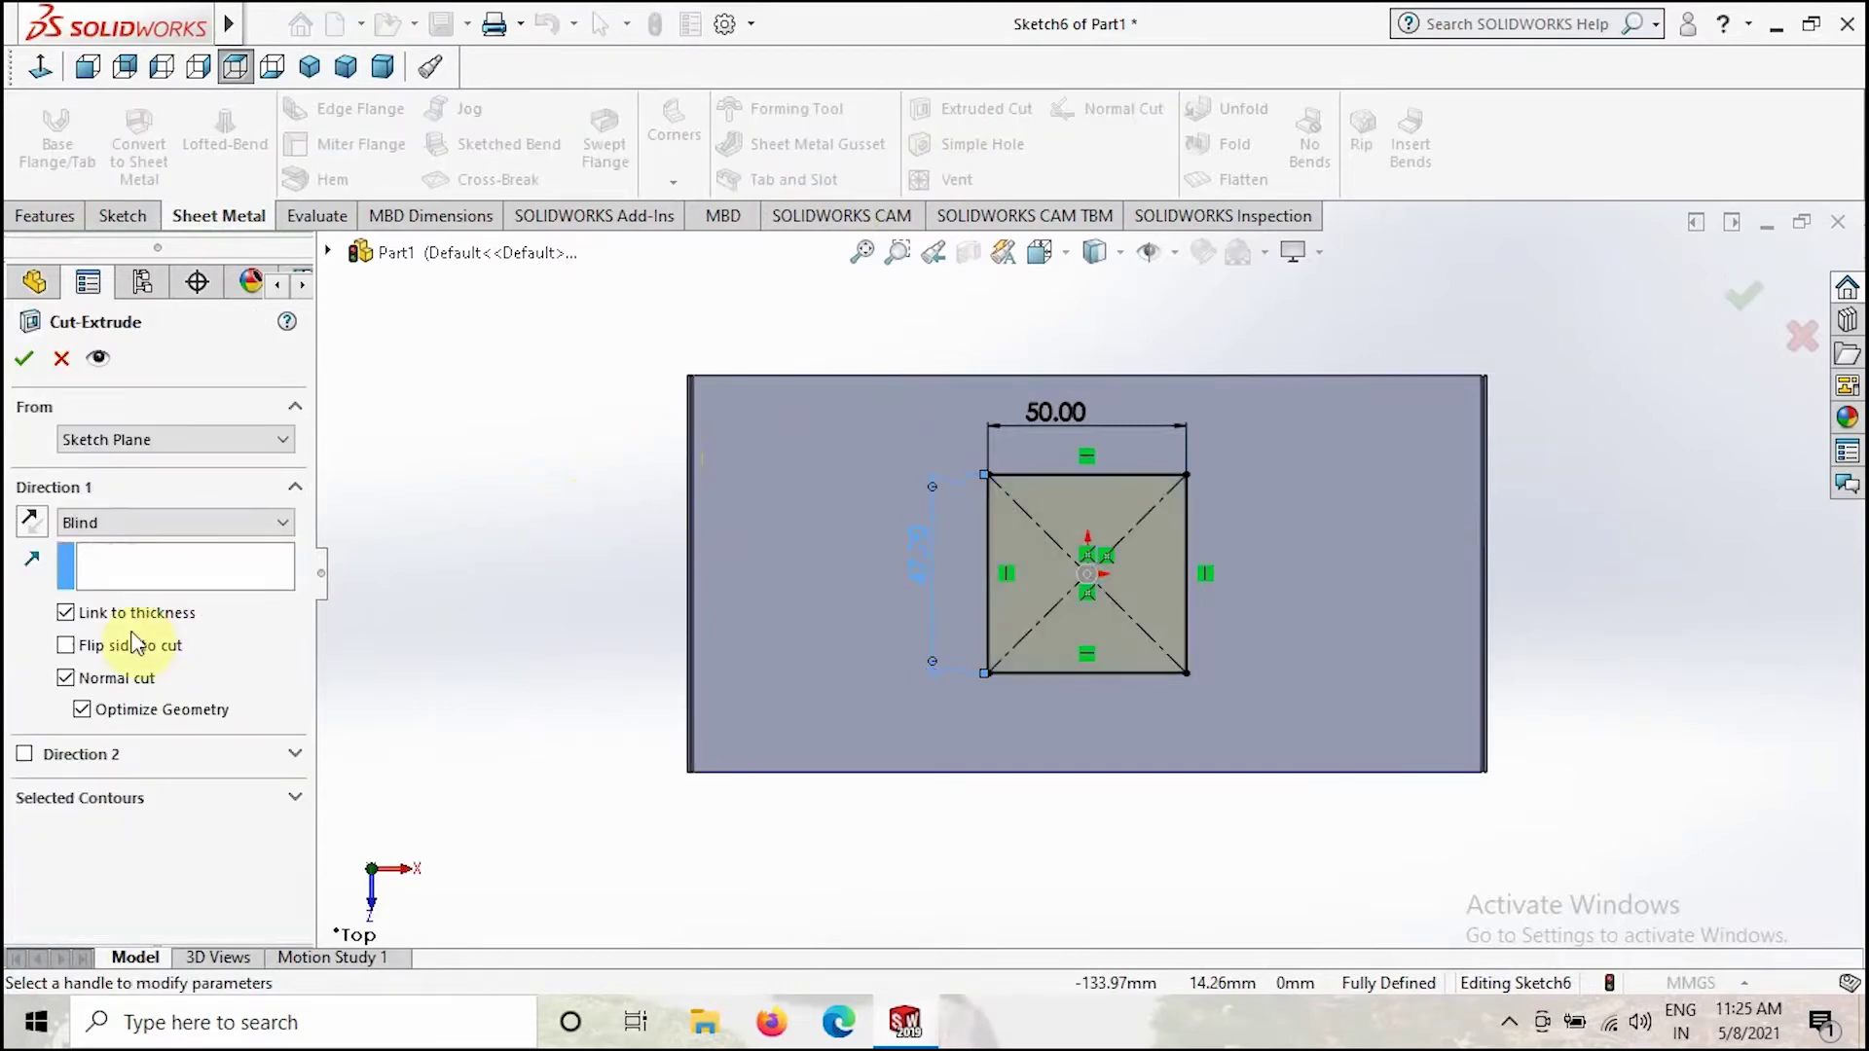
{"action": "left_click", "coordinate": [66, 612]}
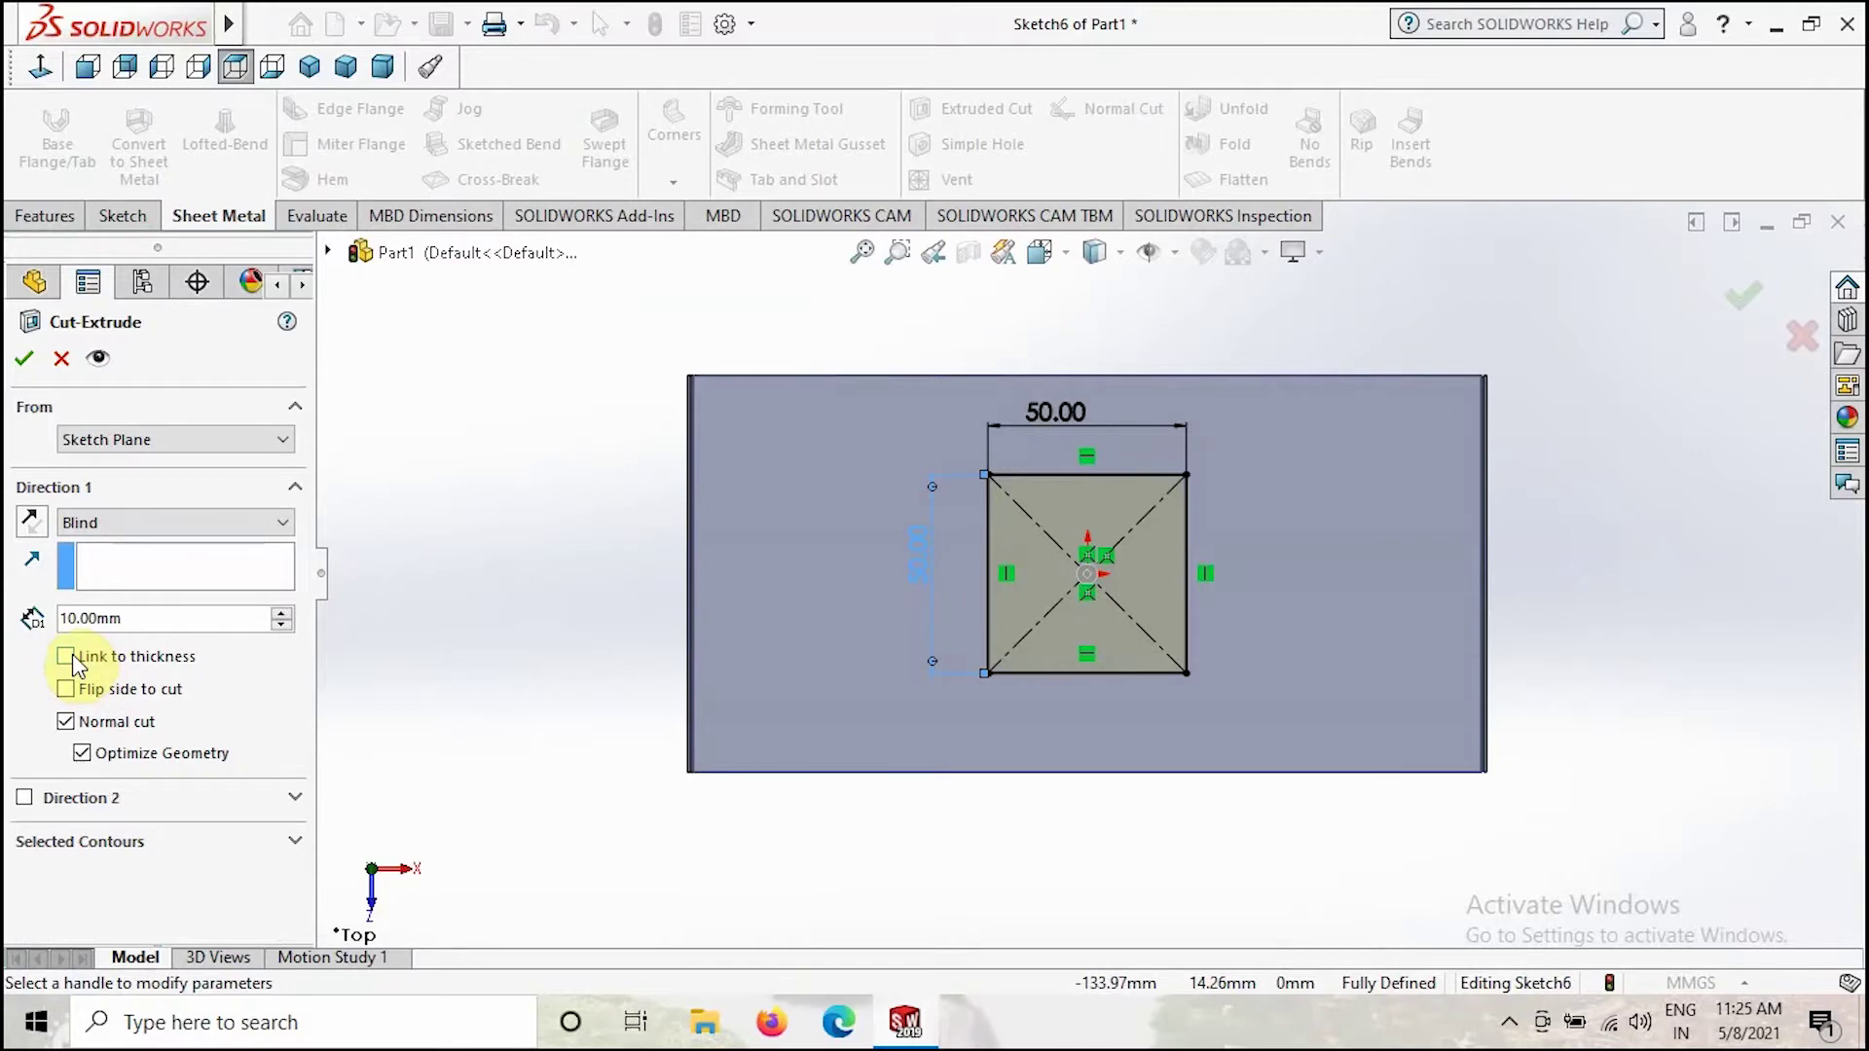
{"action": "left_click", "coordinate": [67, 658]}
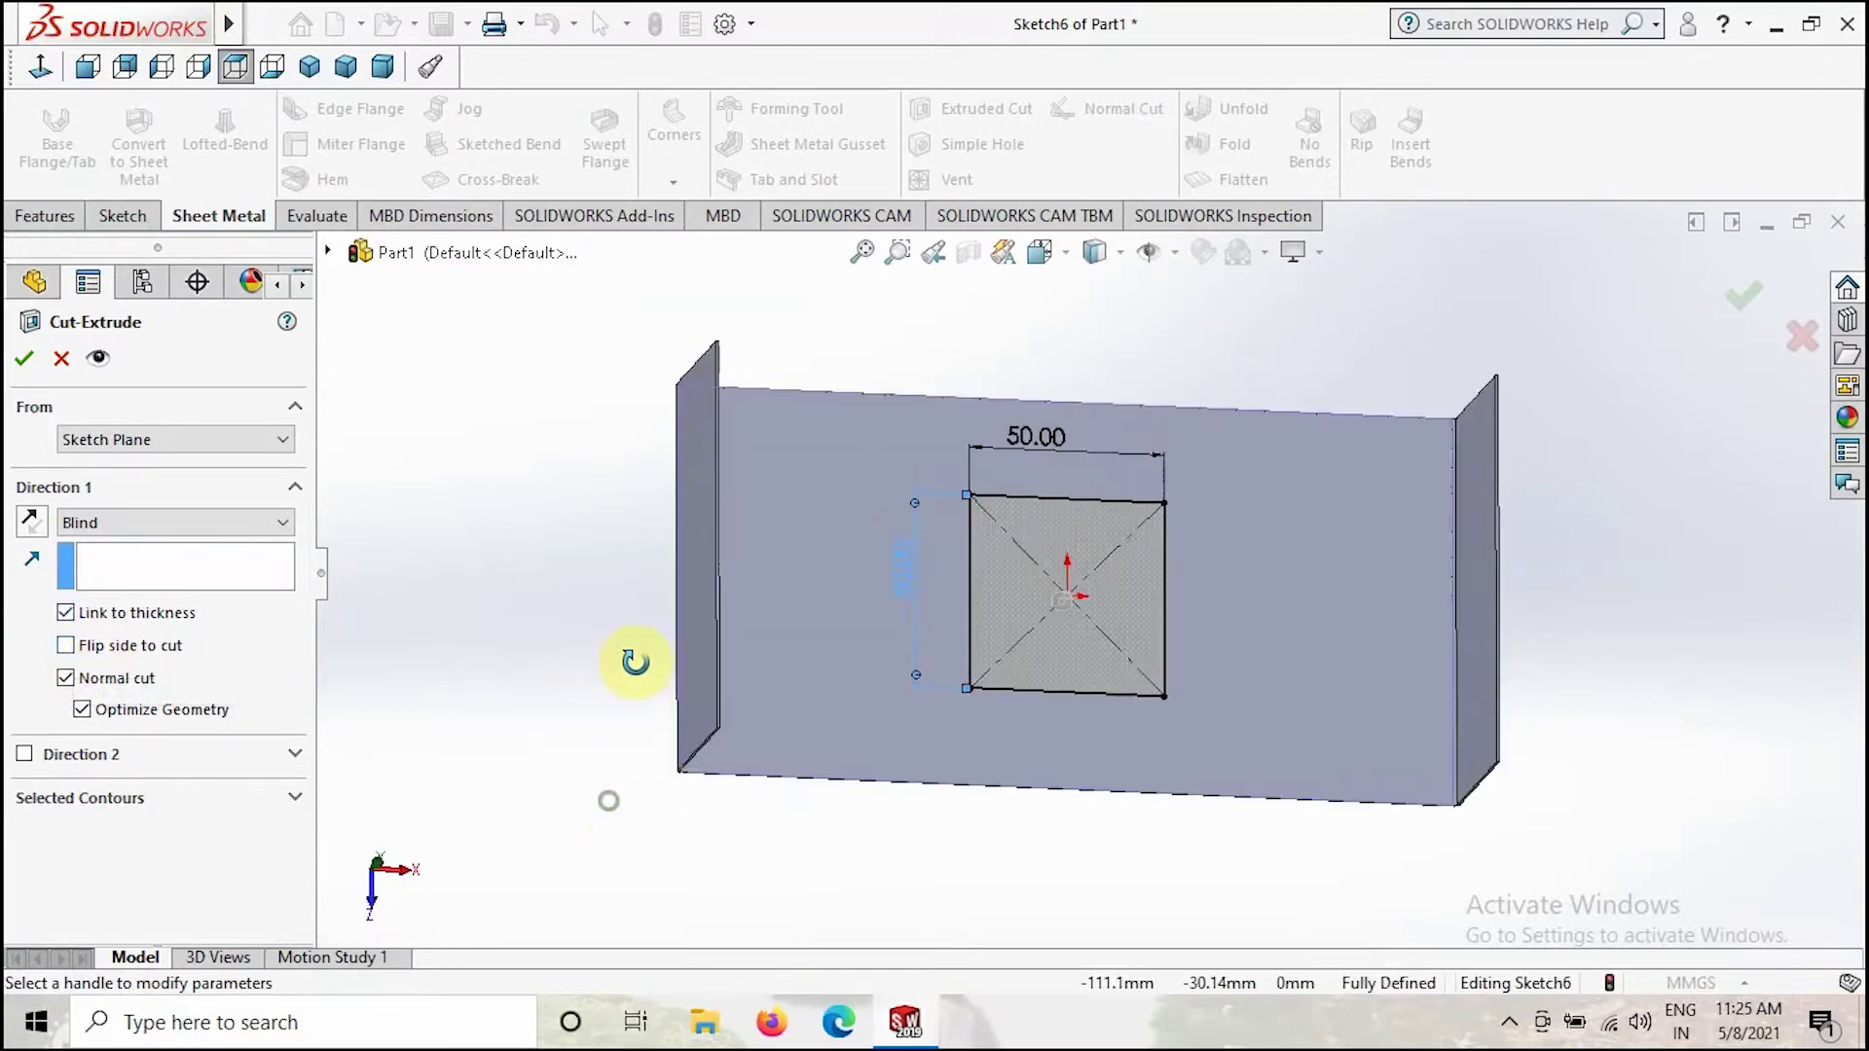
{"action": "middle_click_drag", "start_coordinate": [635, 662], "coordinate": [597, 564]}
{"action": "middle_click_drag", "start_coordinate": [1003, 815], "coordinate": [1063, 752]}
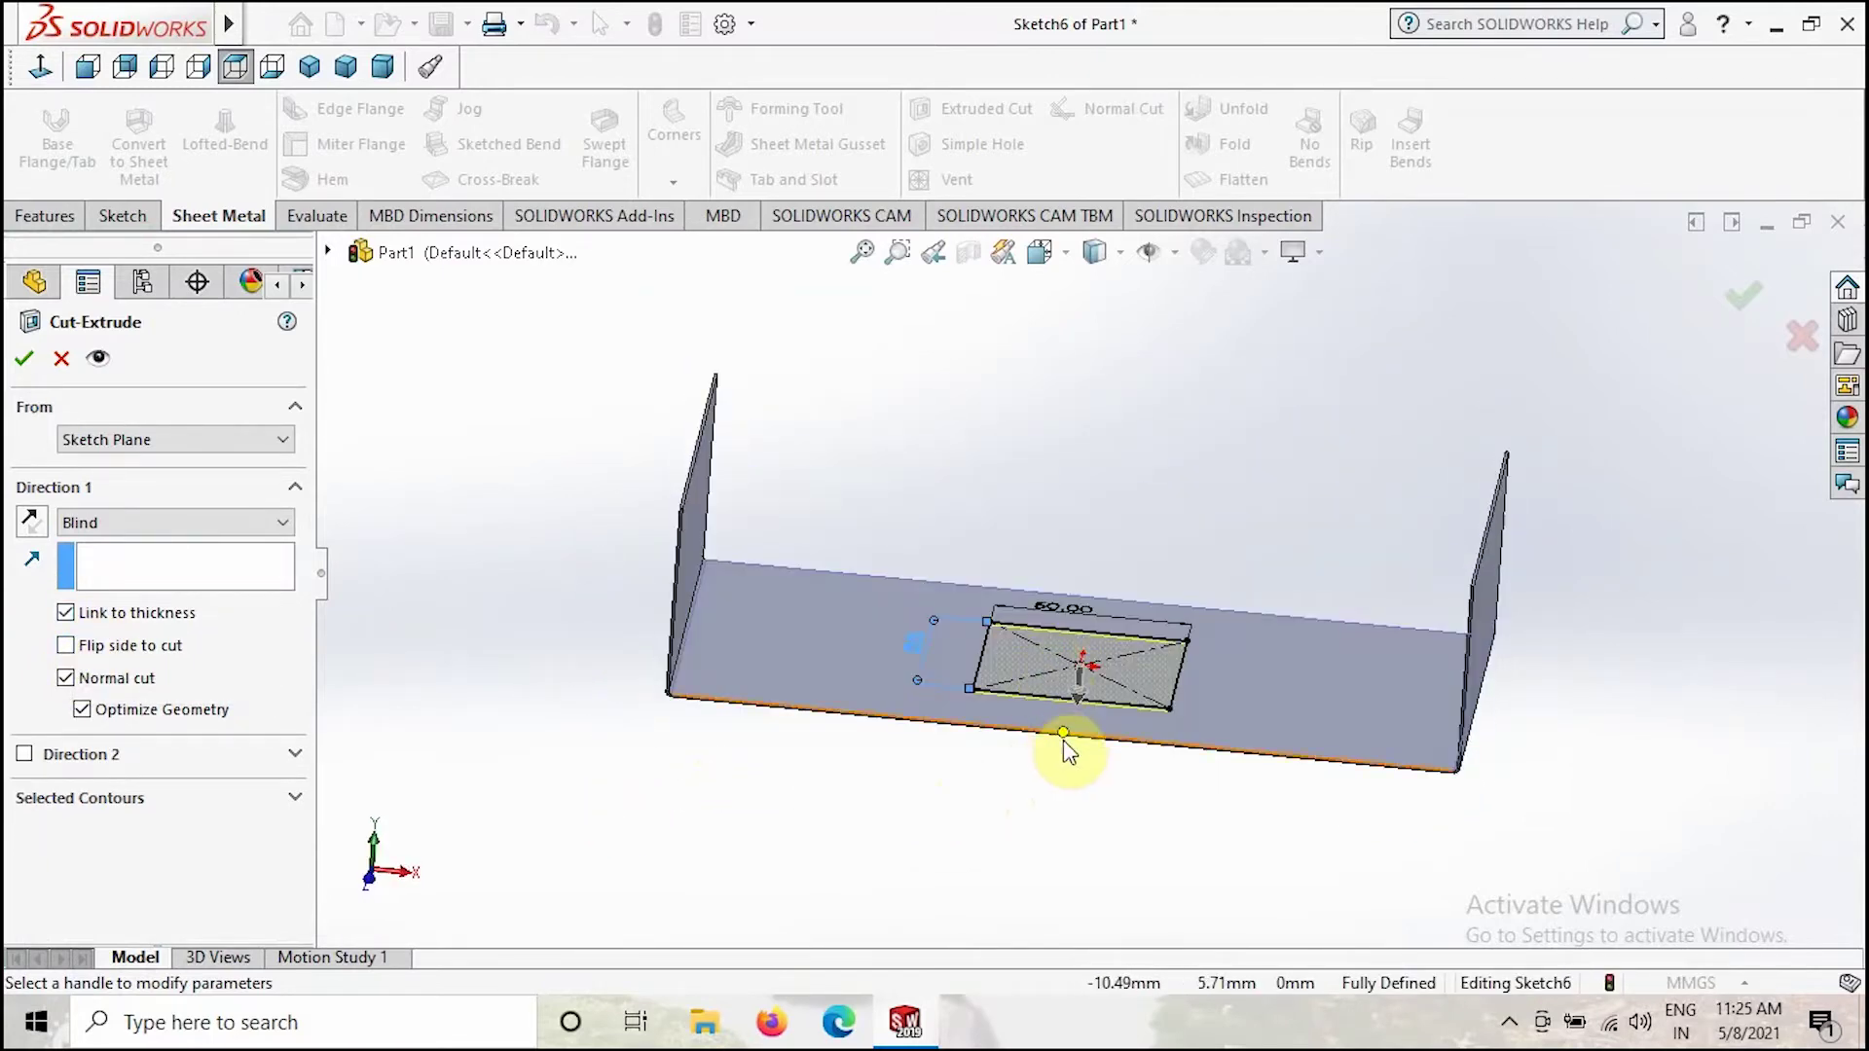
{"action": "left_click", "coordinate": [24, 359]}
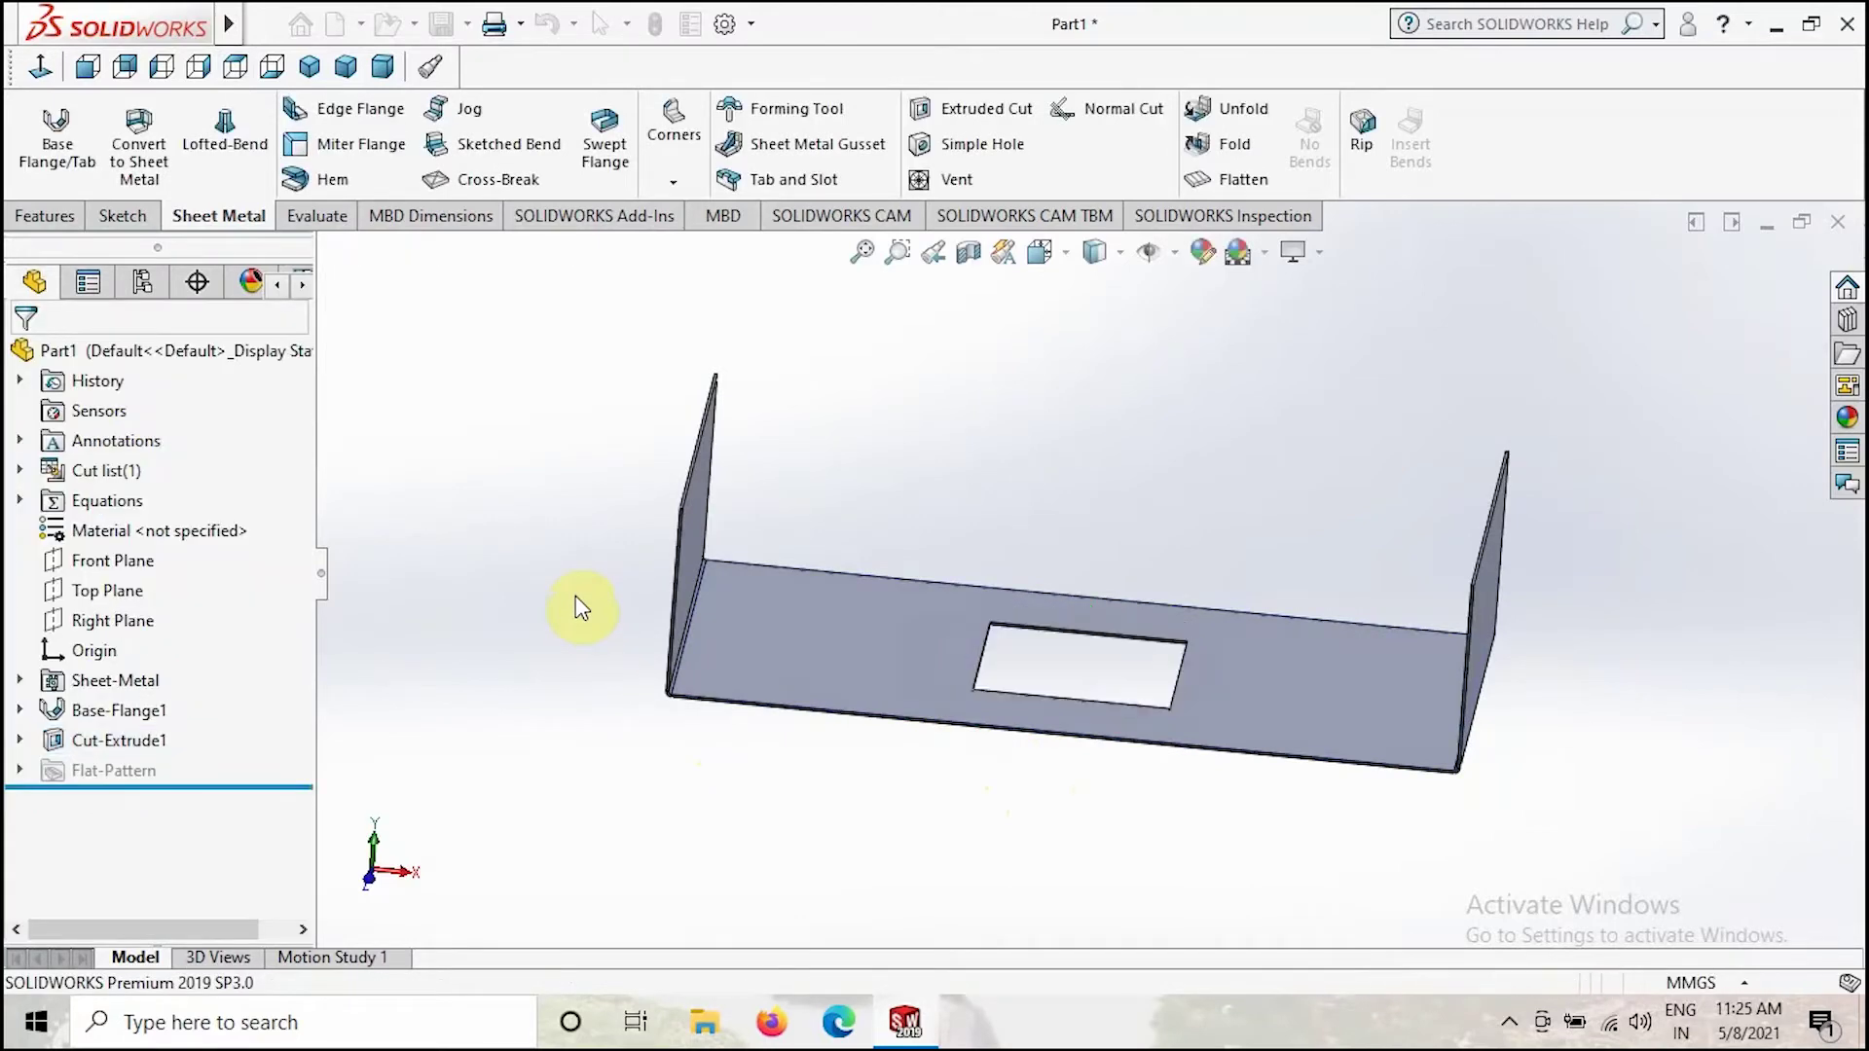
Add a 30 mm edge flange at 90 degrees on the cutout's left edge, reversed to point upward.
{"action": "left_click", "coordinate": [362, 119]}
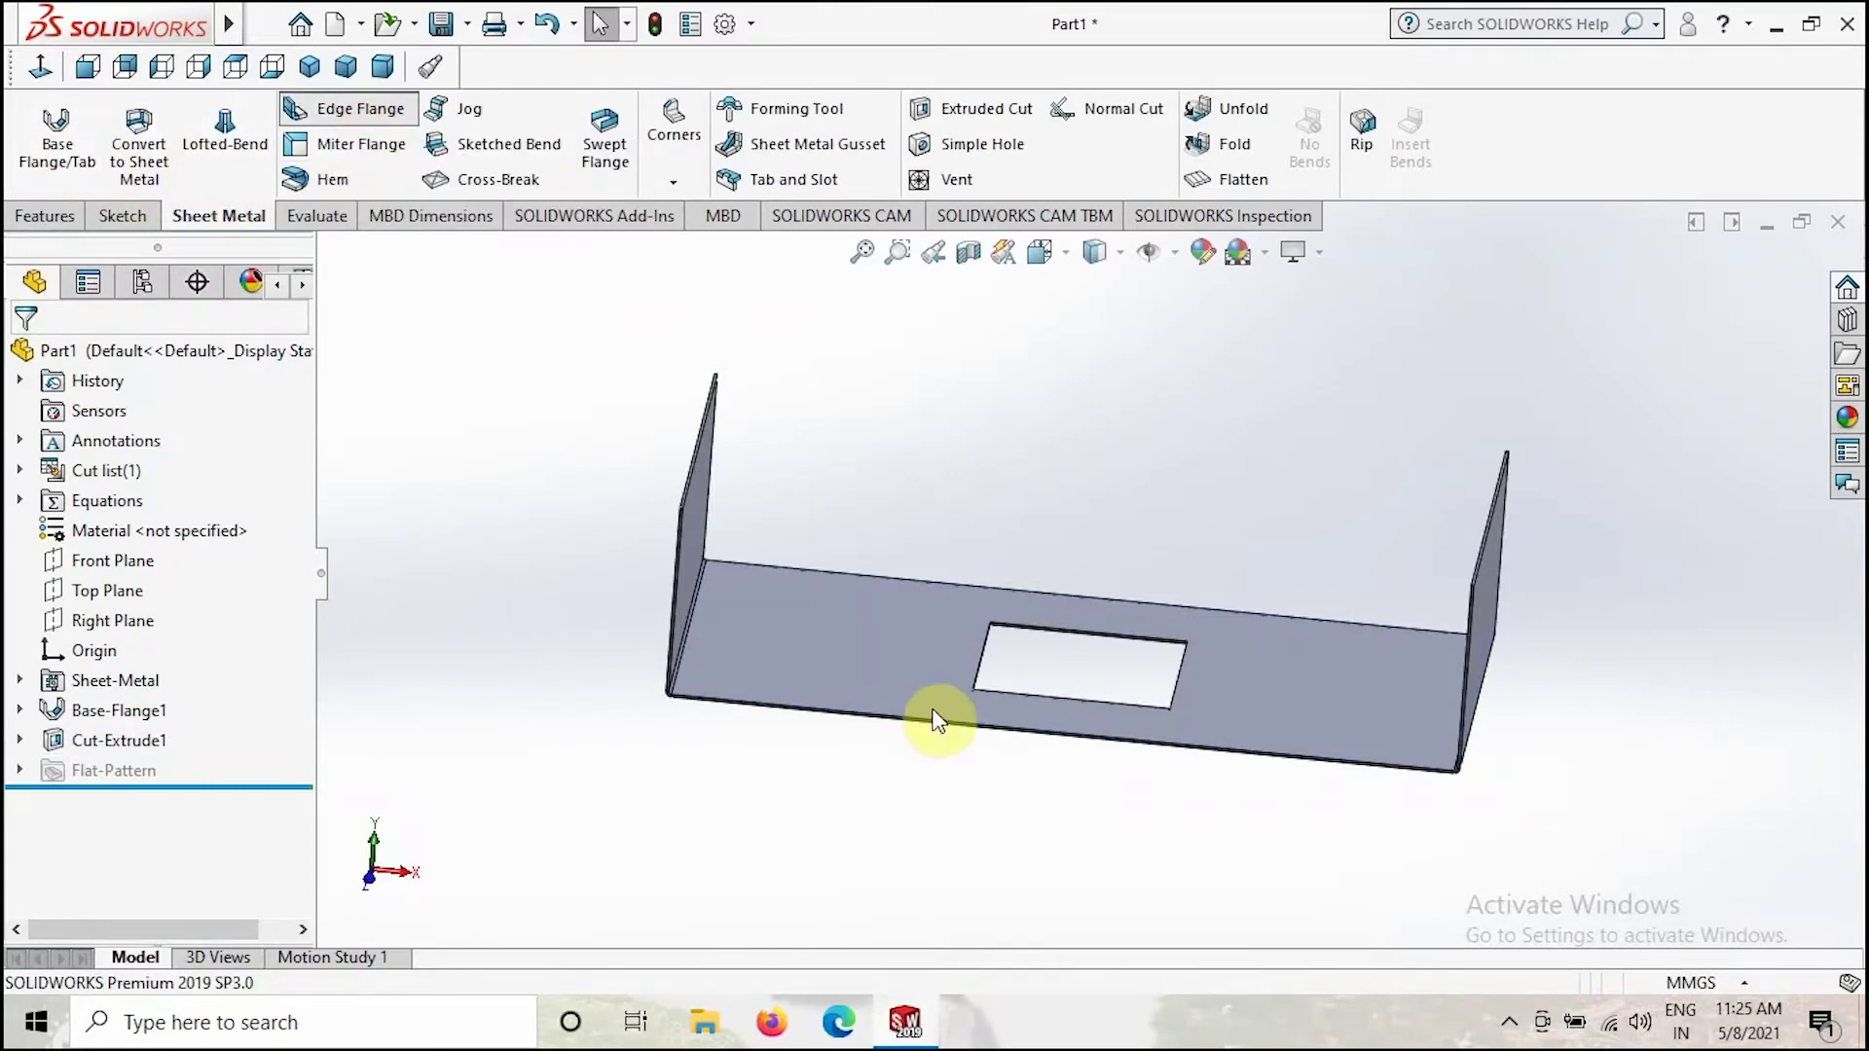
{"action": "left_click", "coordinate": [976, 666]}
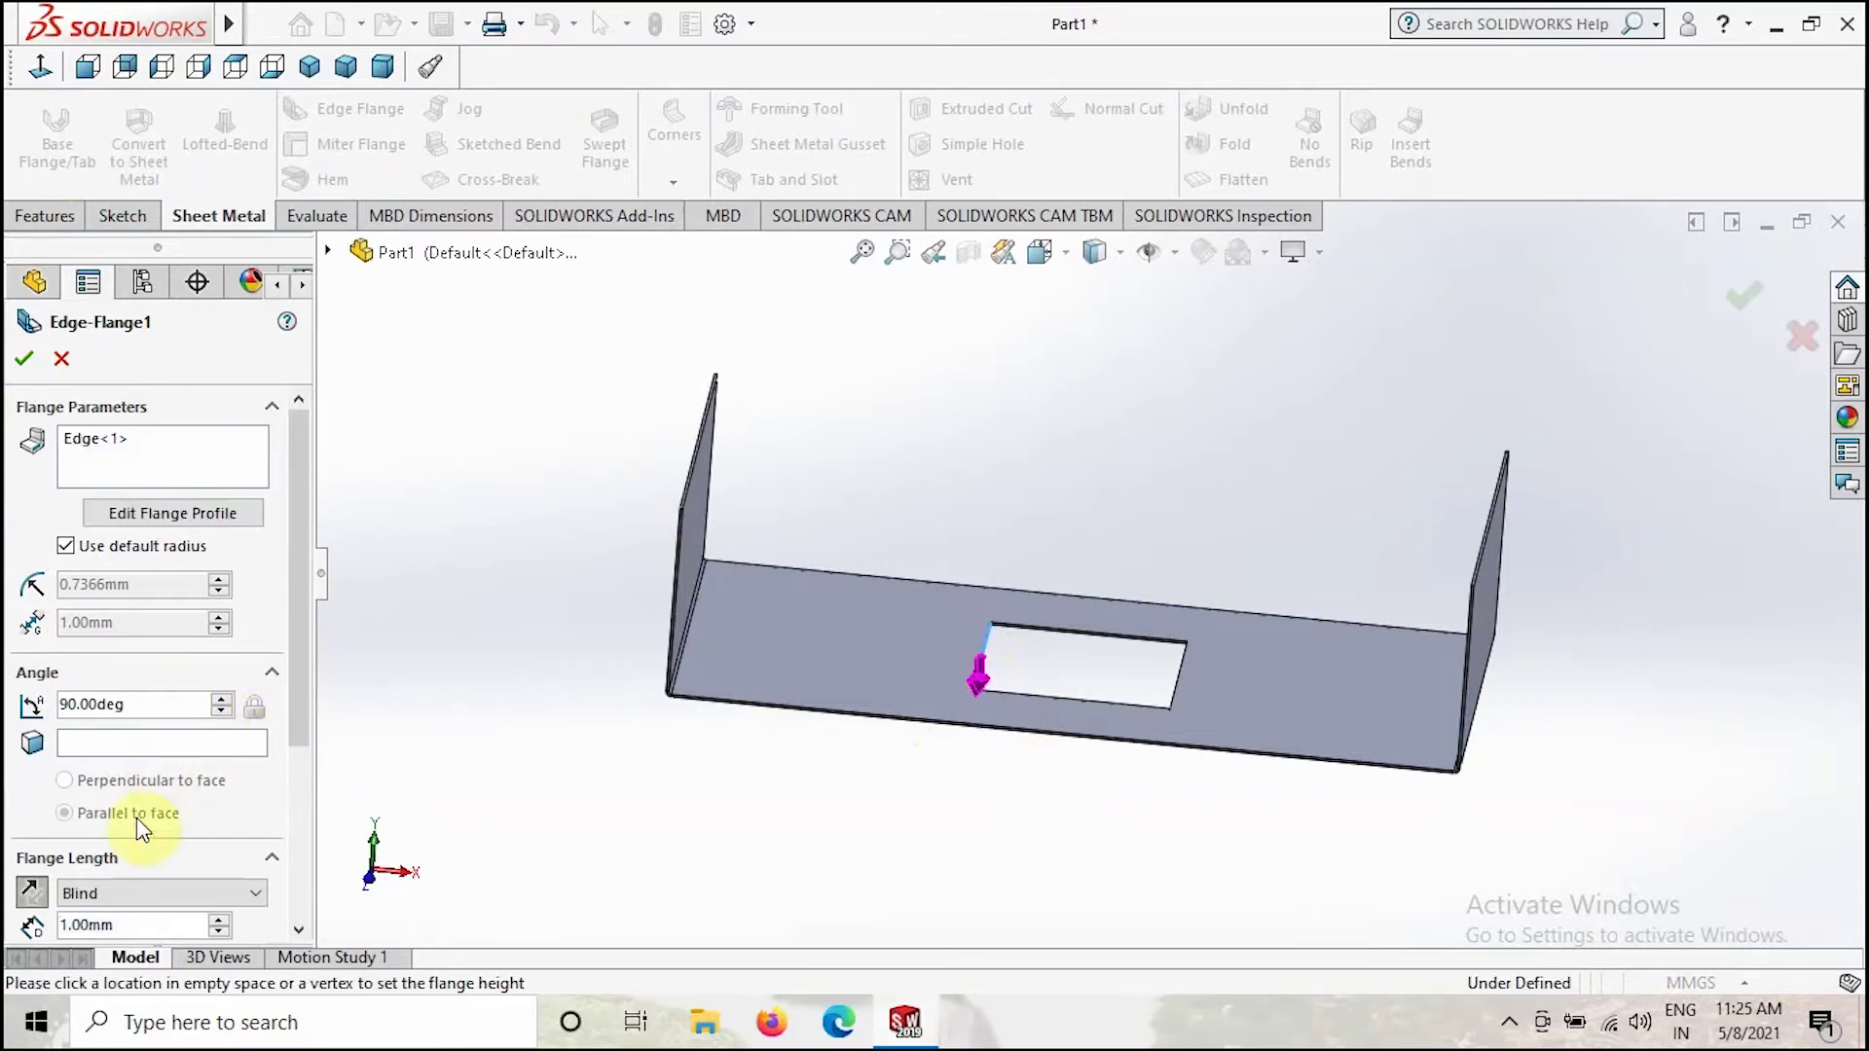
{"action": "left_click_drag", "start_coordinate": [167, 925], "coordinate": [7, 939]}
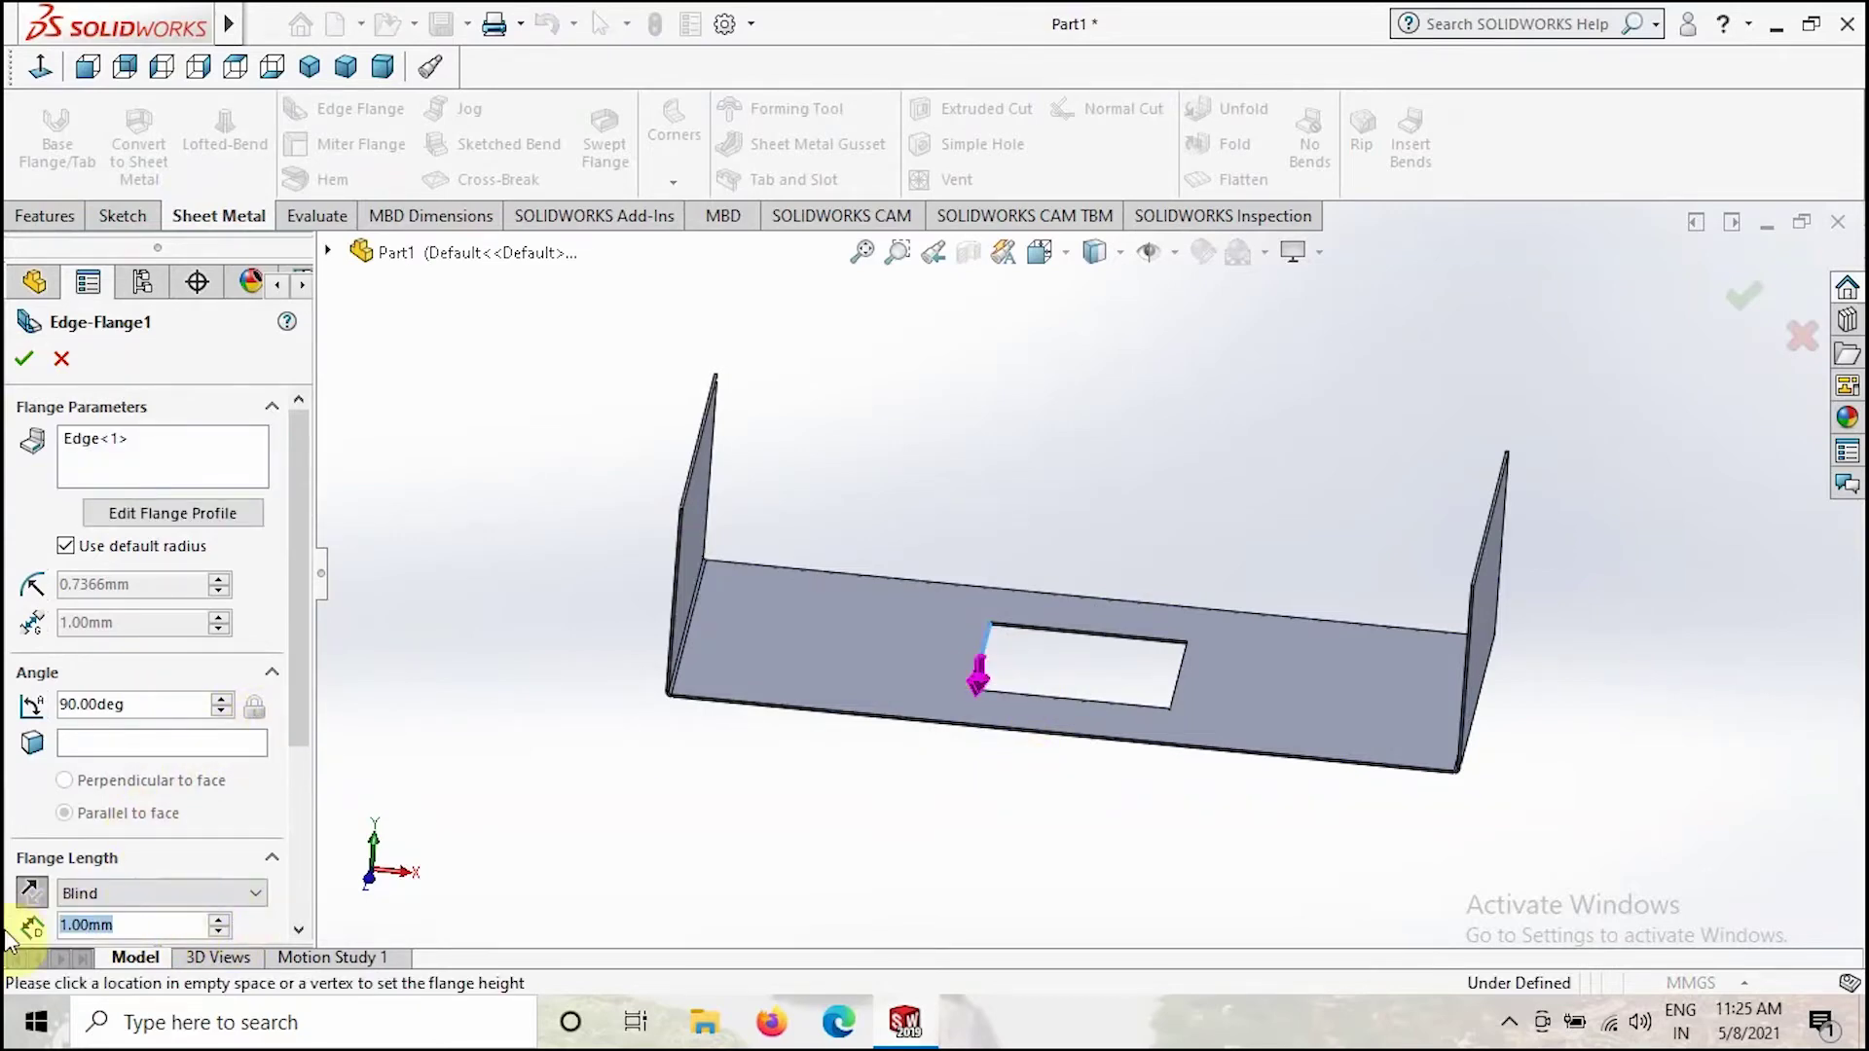
{"action": "type", "text": "30"}
{"action": "key", "text": "Return"}
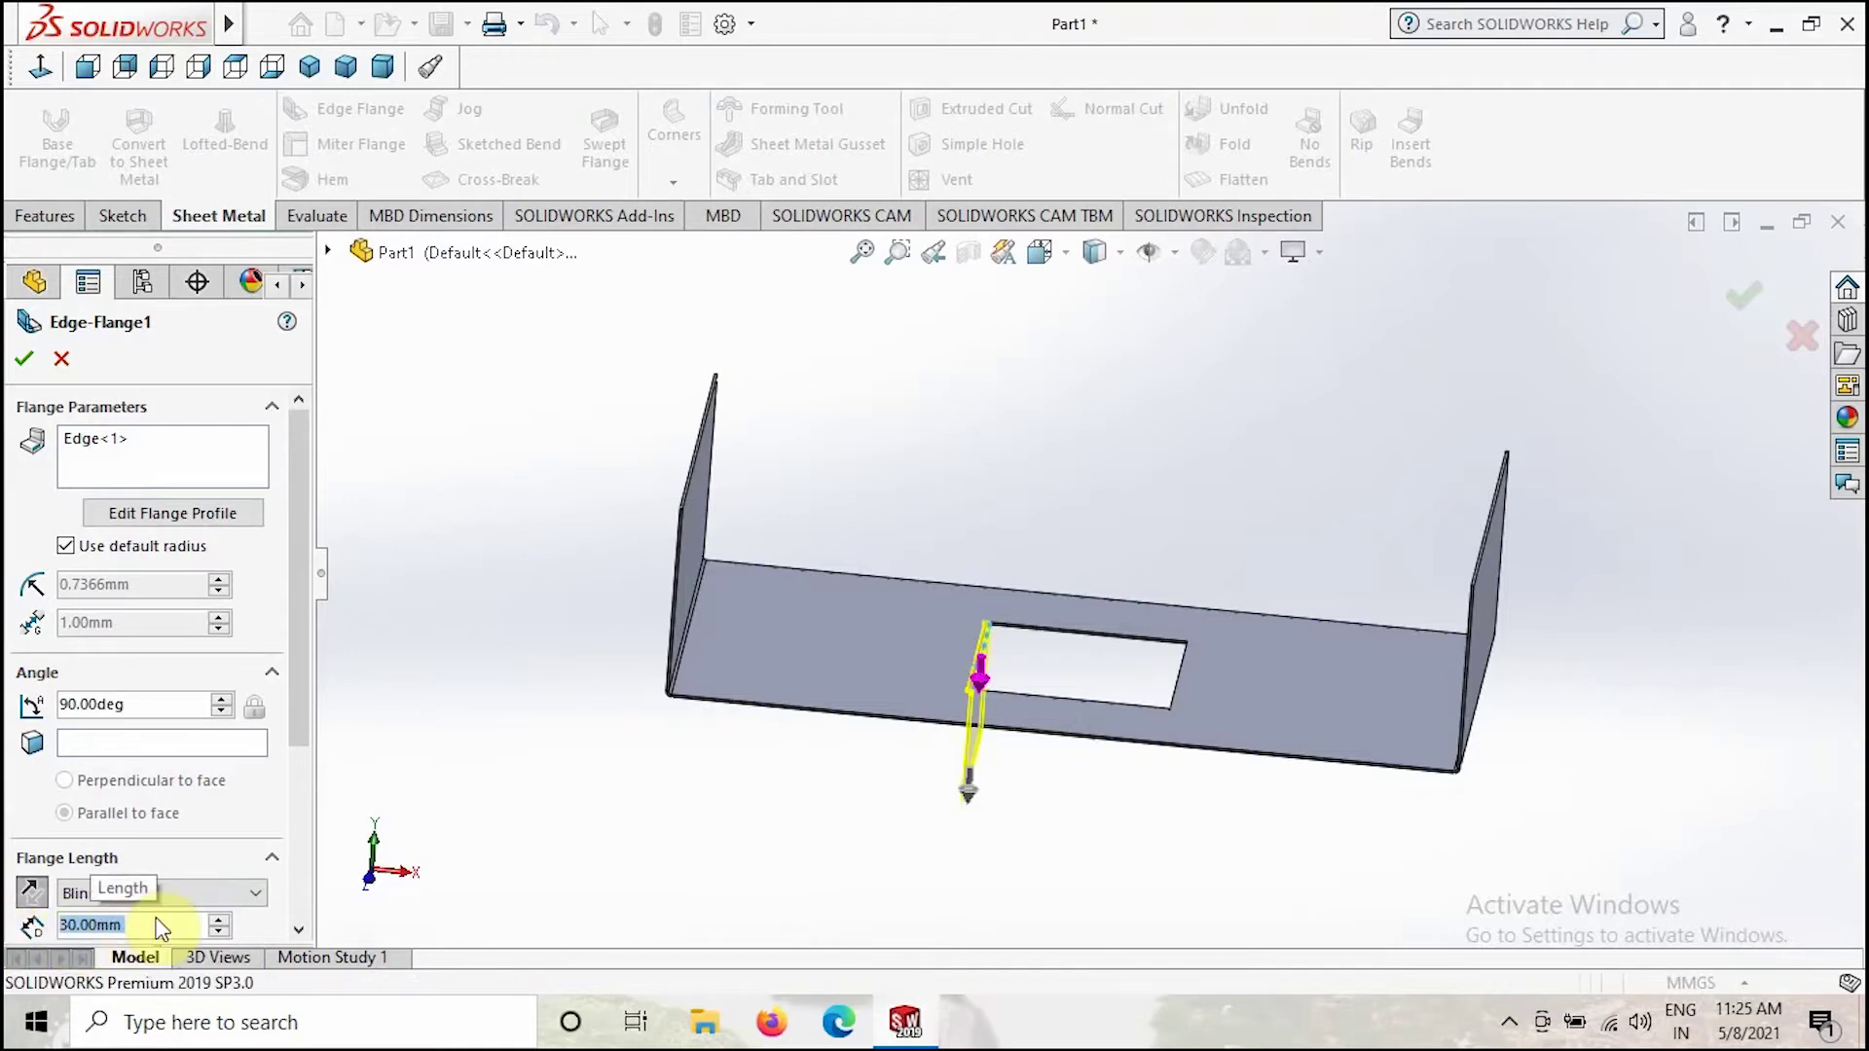
{"action": "left_click", "coordinate": [35, 890]}
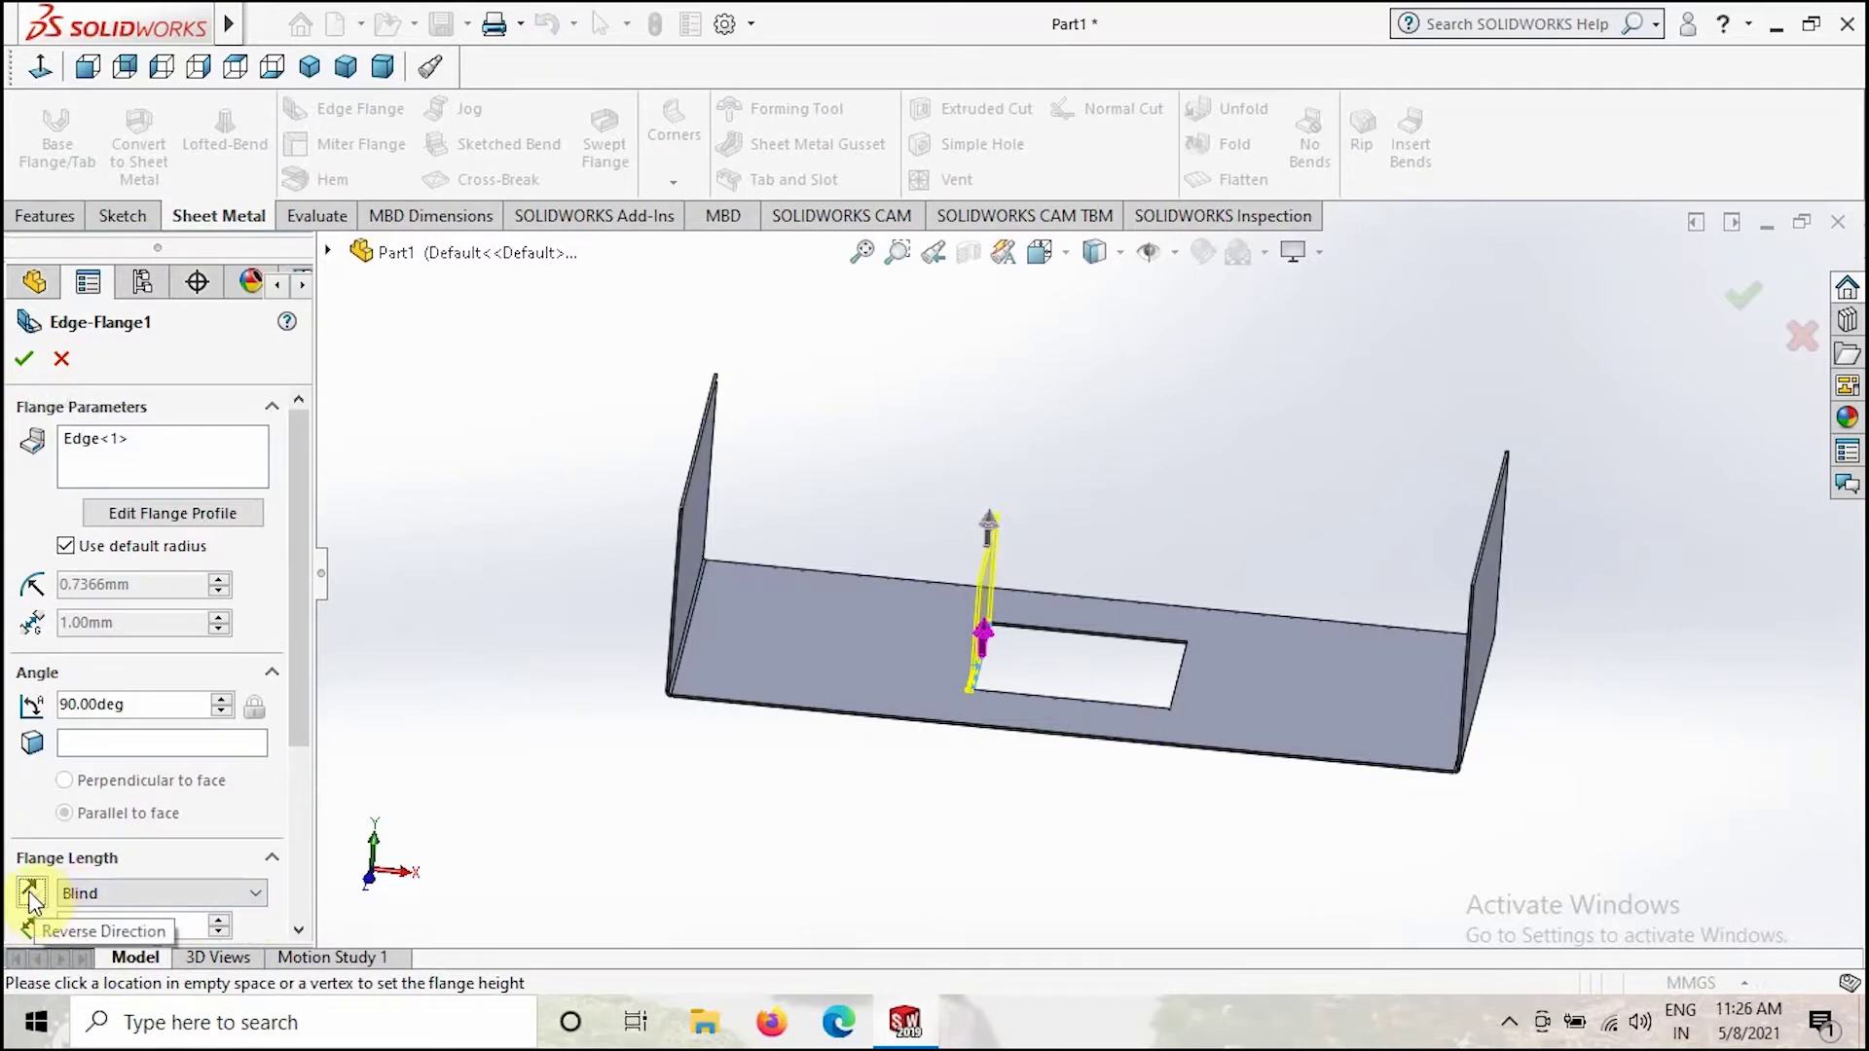
{"action": "left_click", "coordinate": [23, 359]}
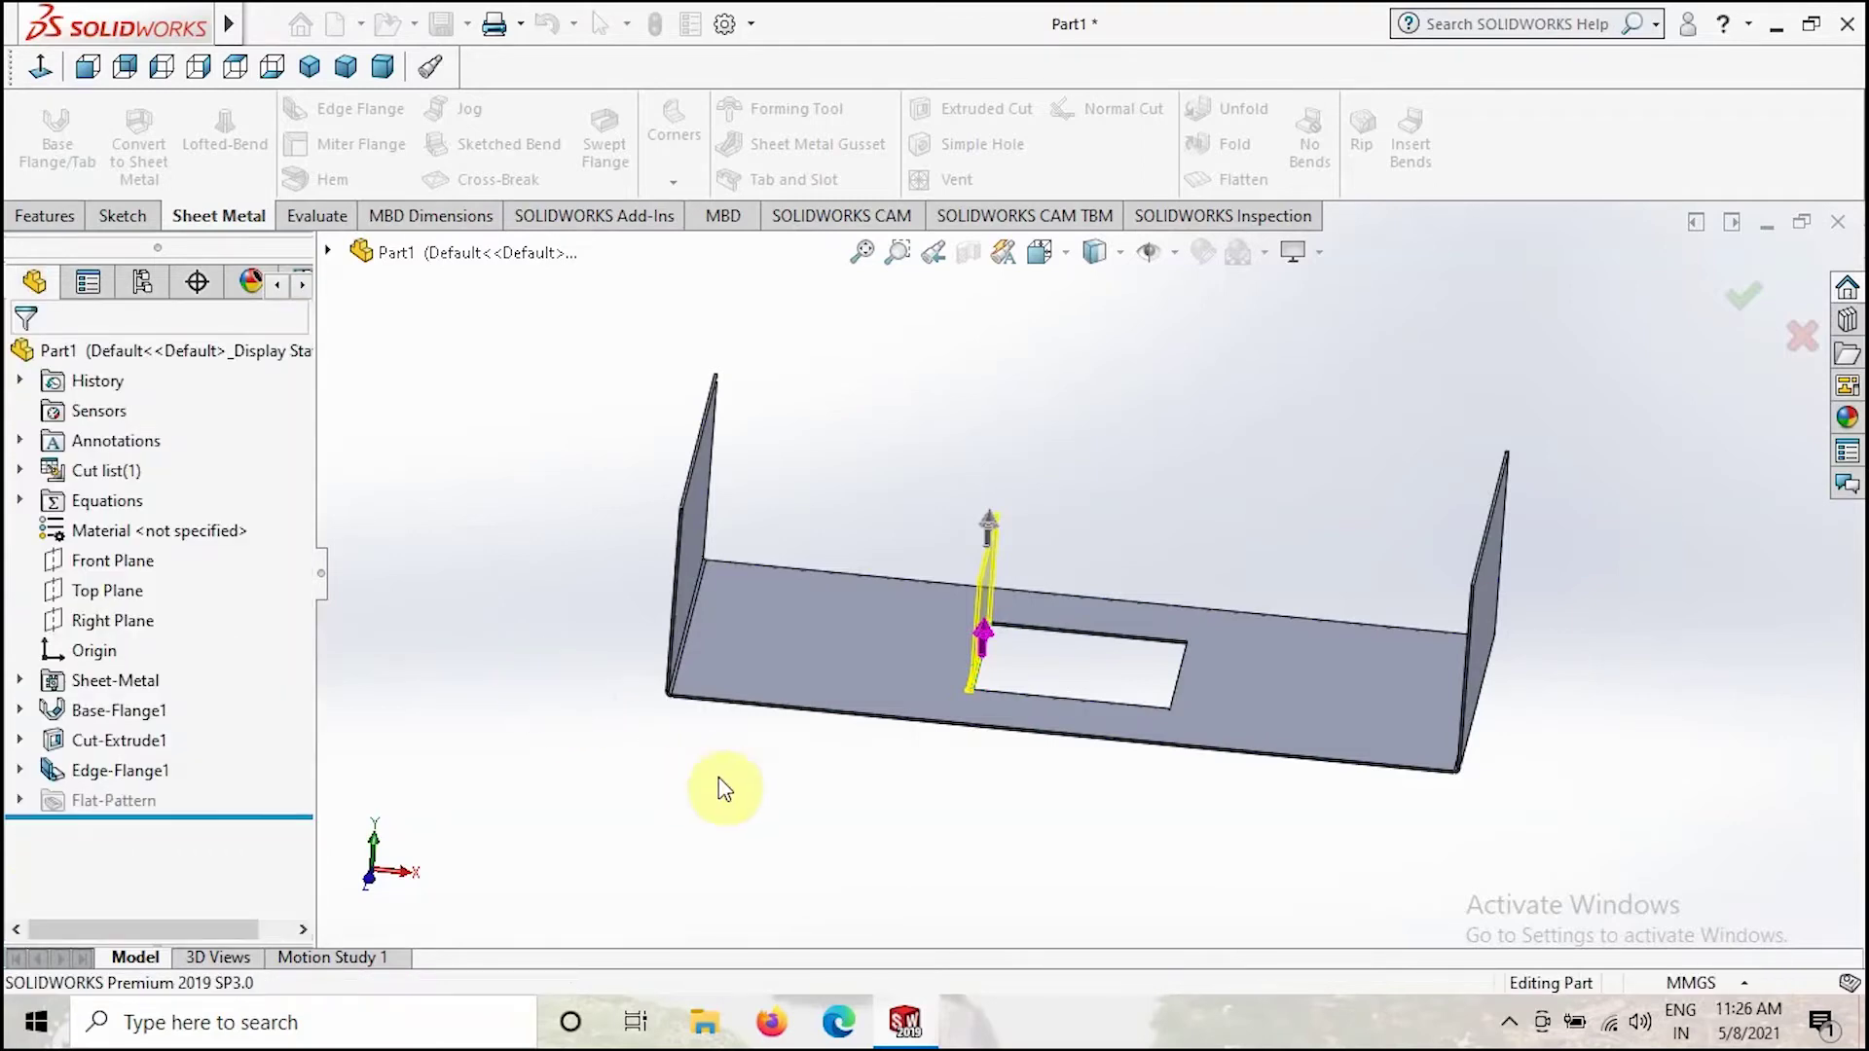
Flatten the part to examine how the edge flange unfolds into the cutout, and fold it back.
{"action": "middle_click_drag", "start_coordinate": [710, 772], "coordinate": [704, 838]}
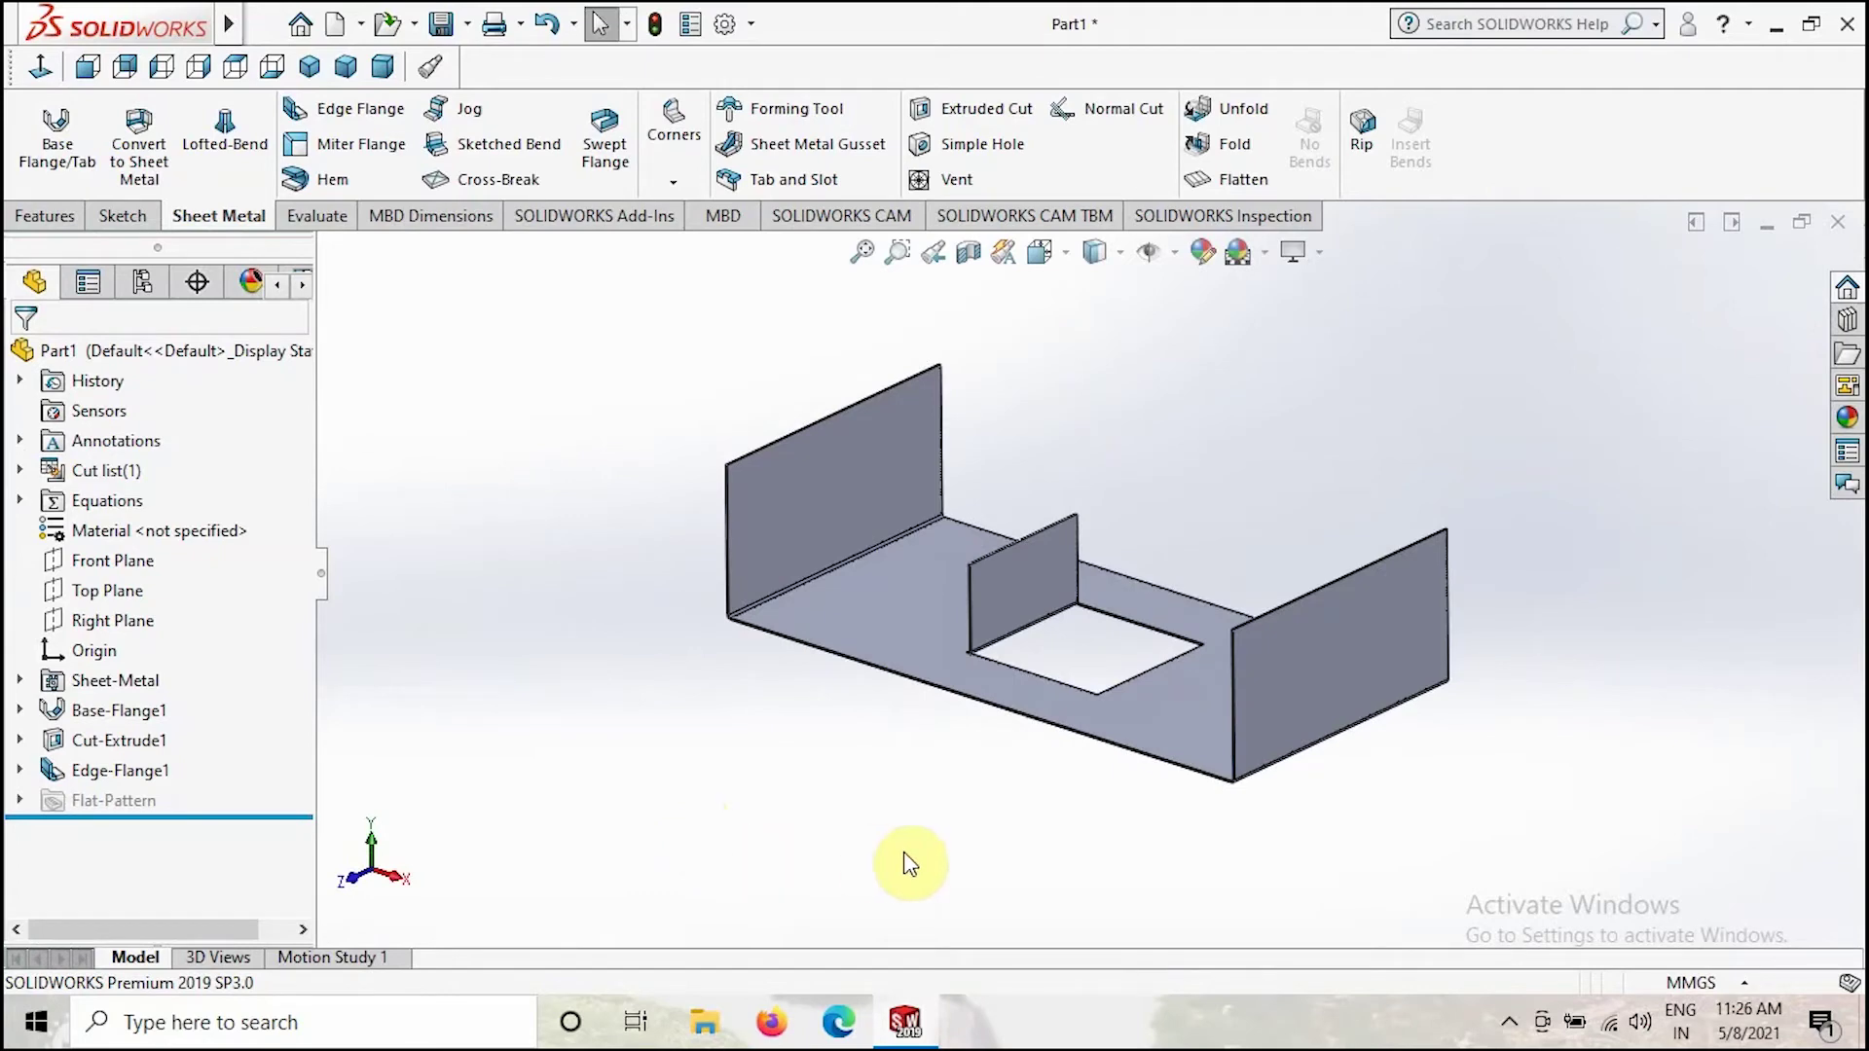
{"action": "middle_click_drag", "start_coordinate": [952, 822], "coordinate": [868, 740]}
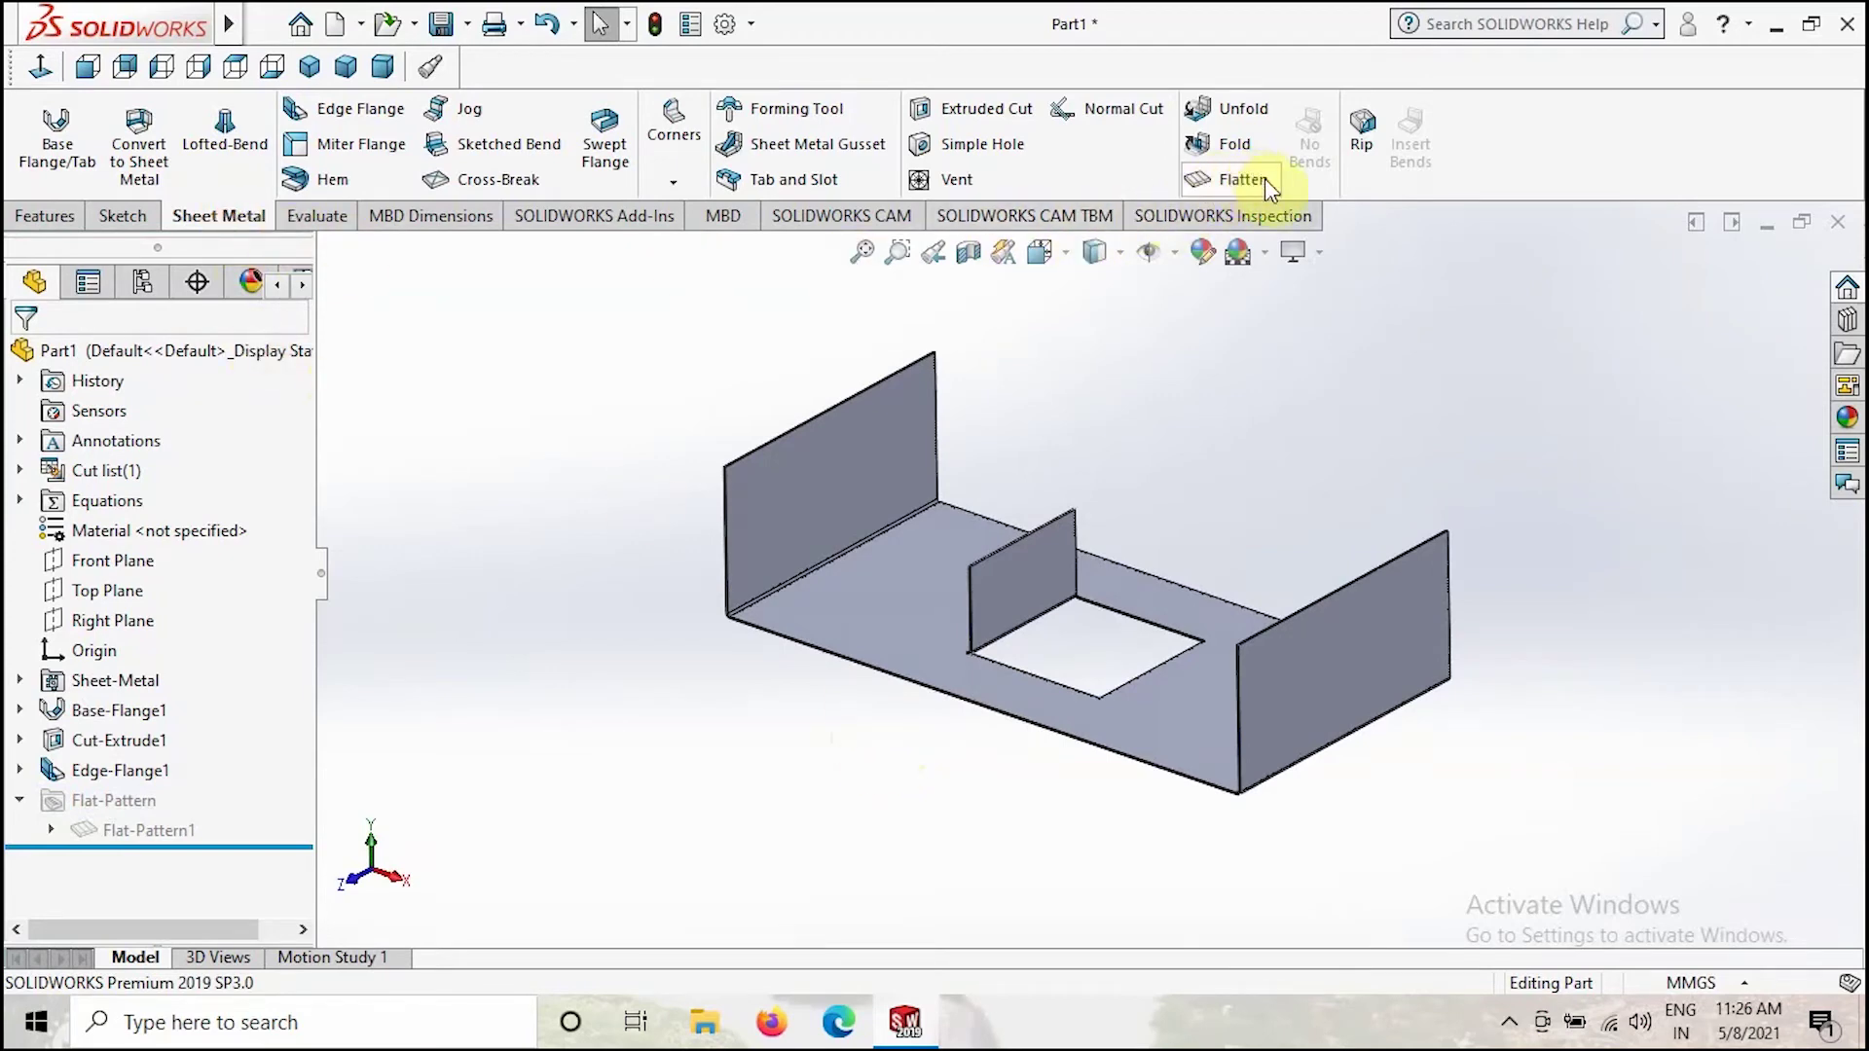
{"action": "left_click", "coordinate": [1238, 181]}
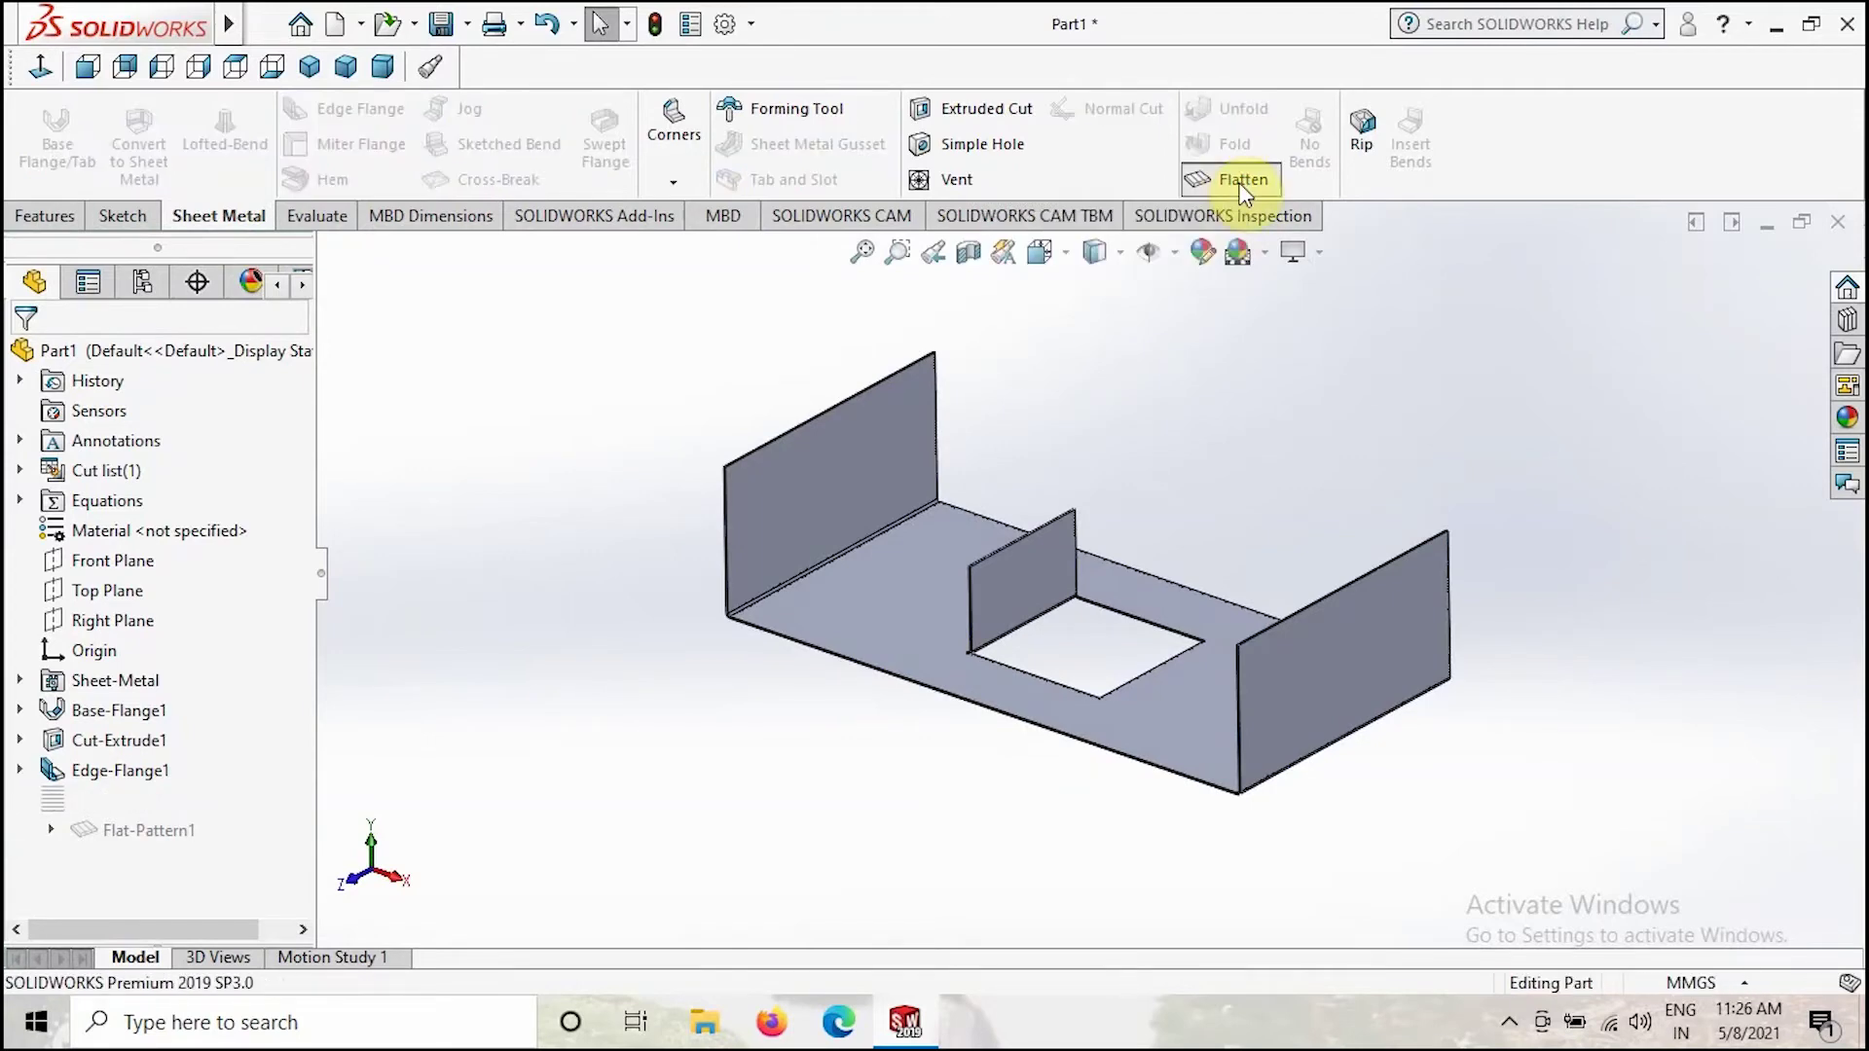
{"action": "middle_click_drag", "start_coordinate": [1094, 450], "coordinate": [1144, 672]}
{"action": "middle_click_drag", "start_coordinate": [1162, 454], "coordinate": [1163, 638]}
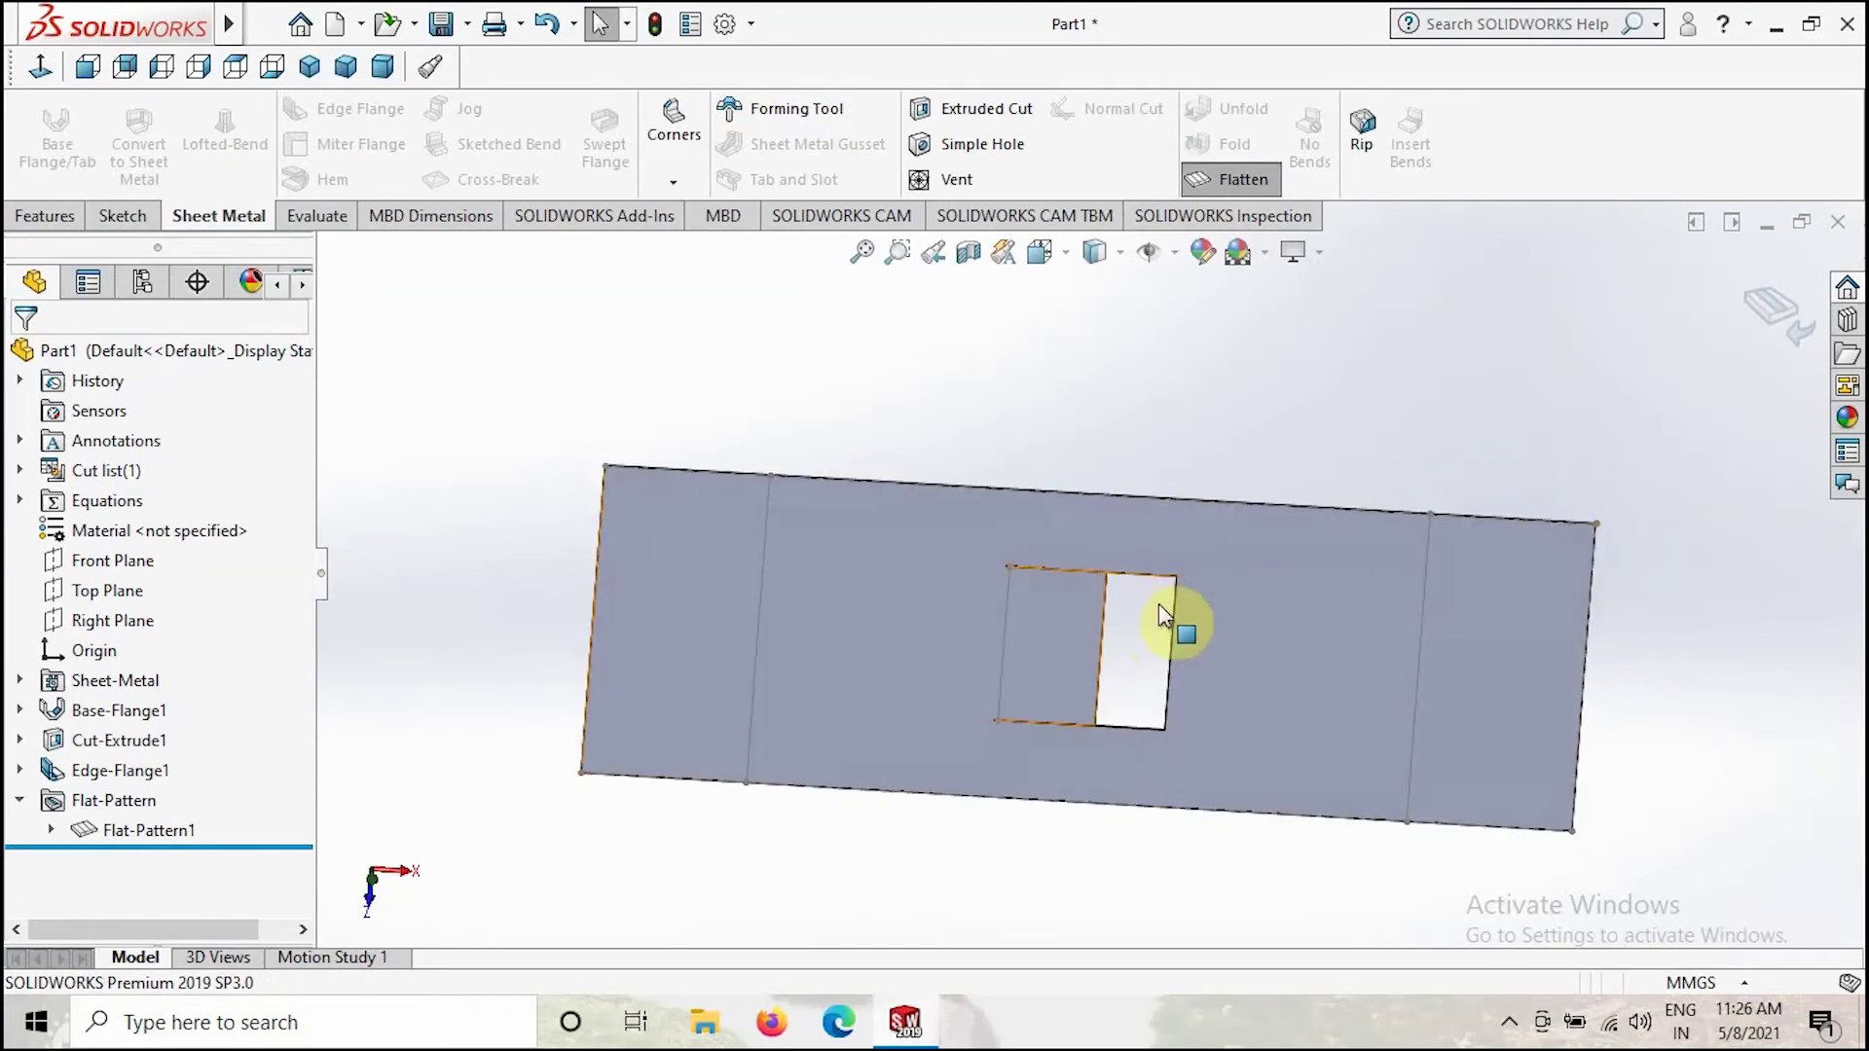
{"action": "middle_click_drag", "start_coordinate": [1156, 496], "coordinate": [1154, 491]}
{"action": "middle_click_drag", "start_coordinate": [1081, 862], "coordinate": [1068, 745]}
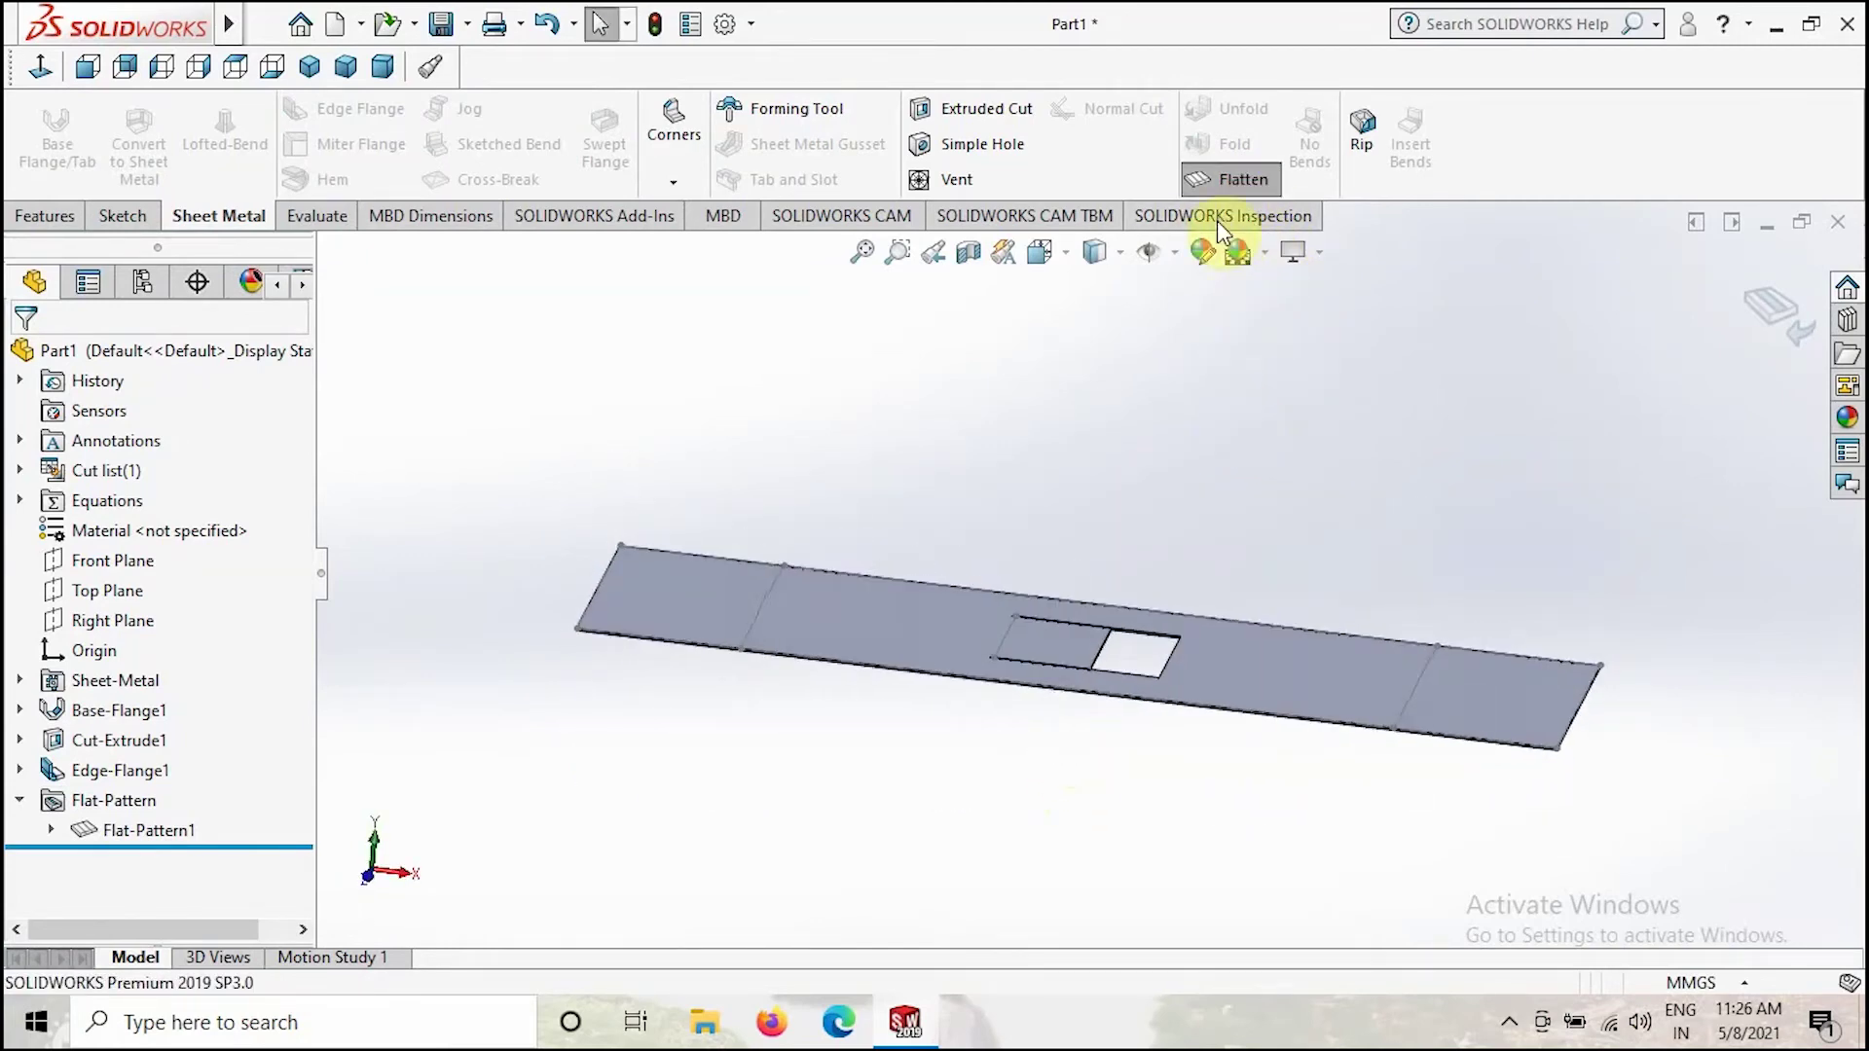
{"action": "left_click", "coordinate": [1235, 177]}
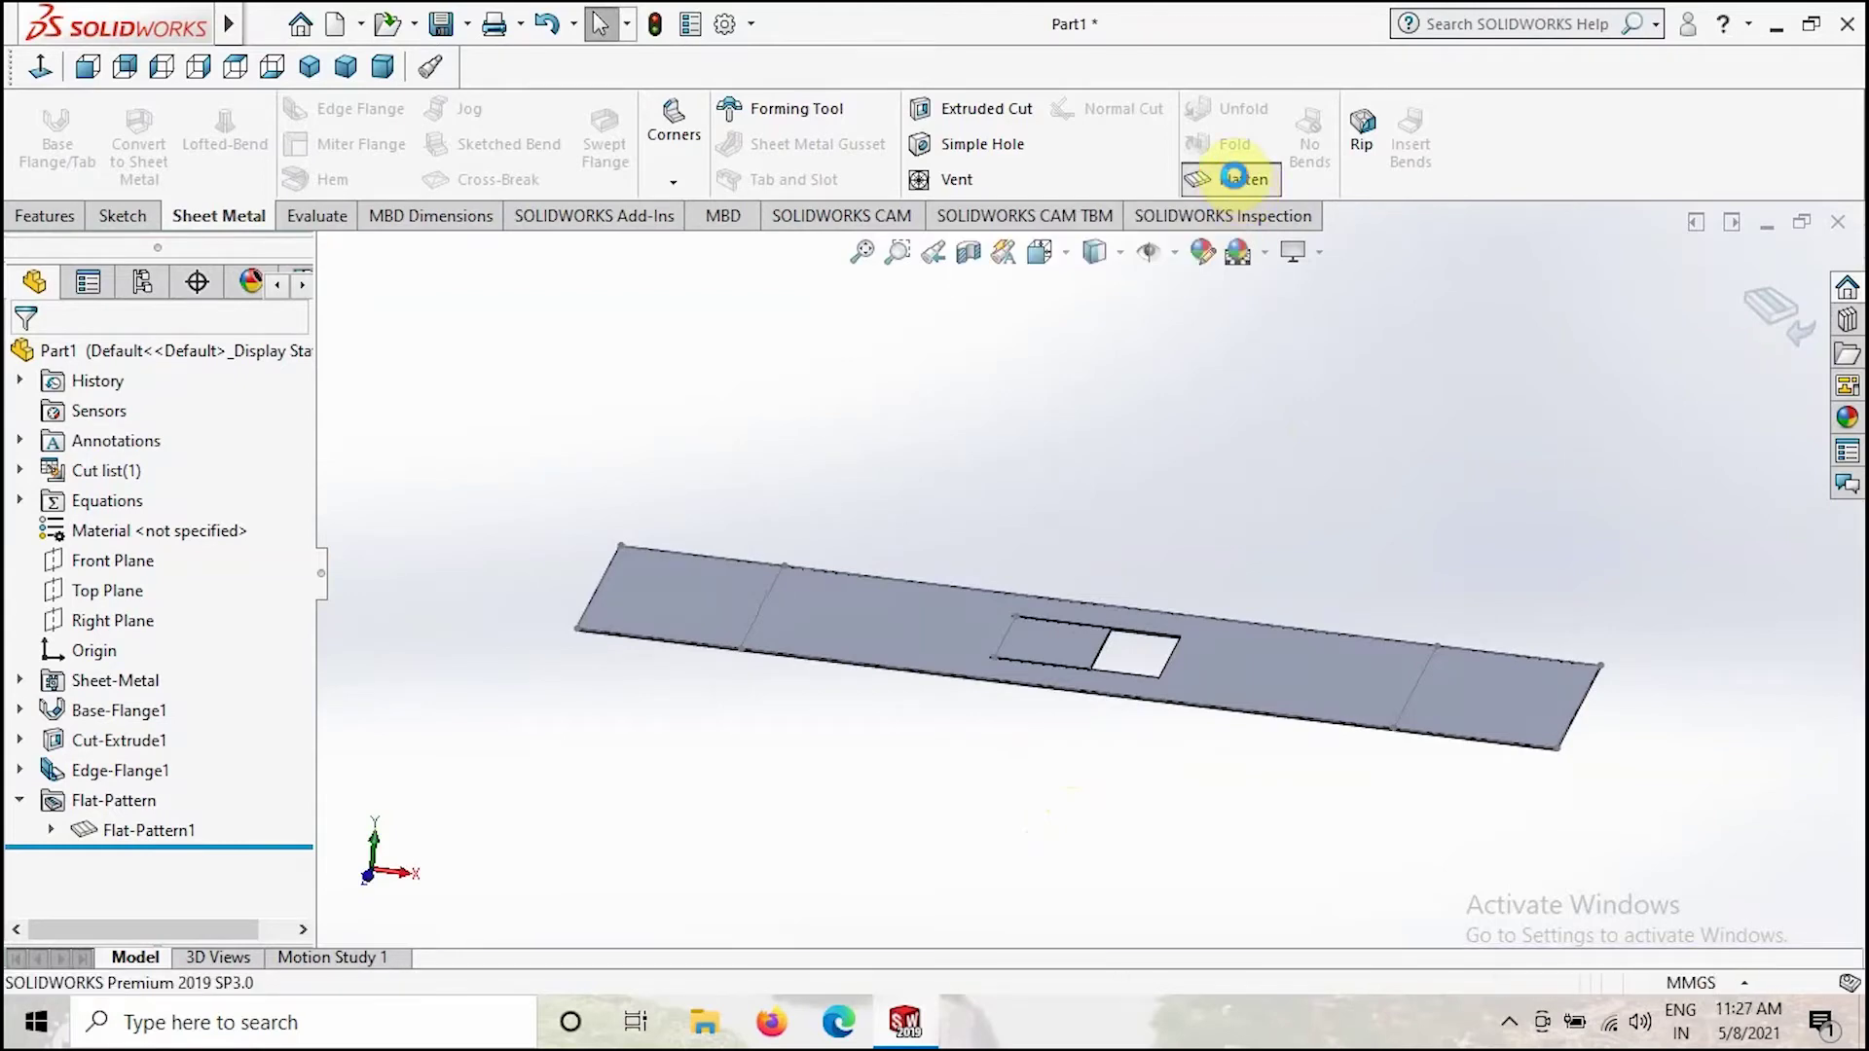
Edit the edge flange at the cutout and set its length to 60 mm.
{"action": "left_click", "coordinate": [120, 770]}
{"action": "left_click", "coordinate": [128, 690]}
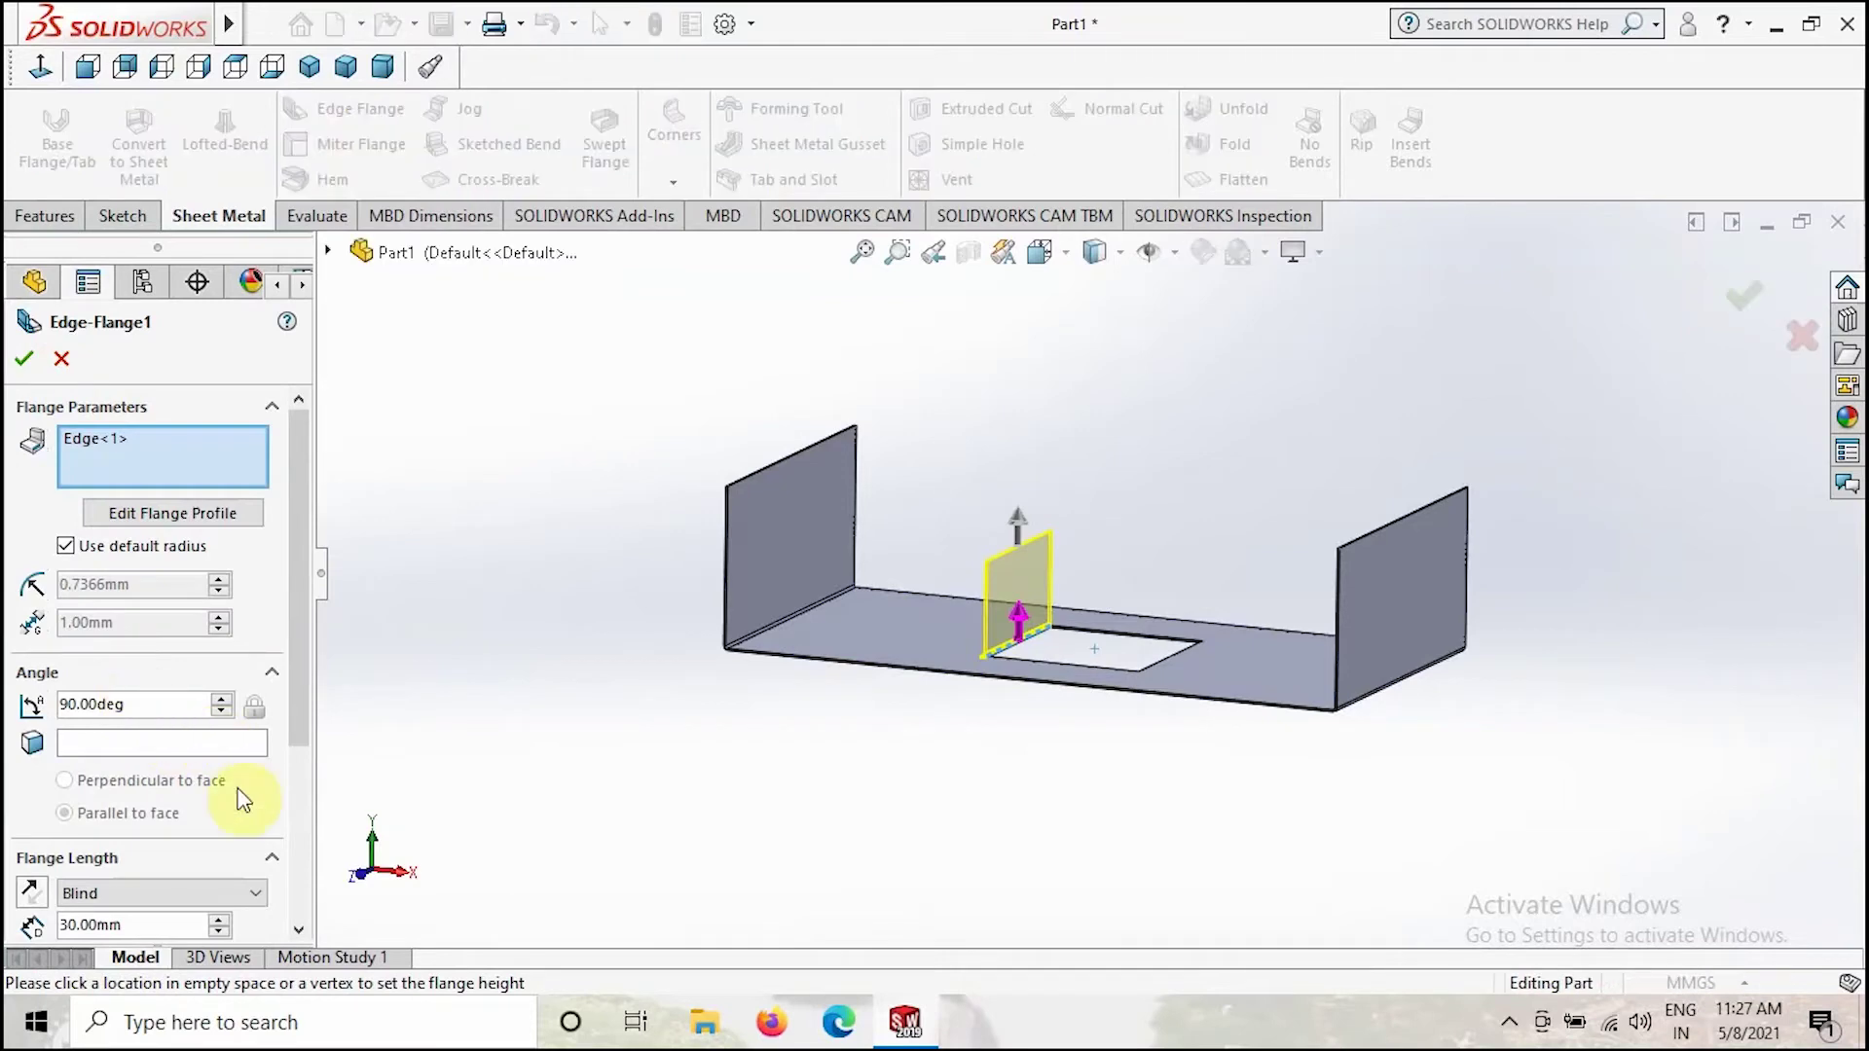
{"action": "double_click", "coordinate": [186, 921]}
{"action": "type", "text": "60"}
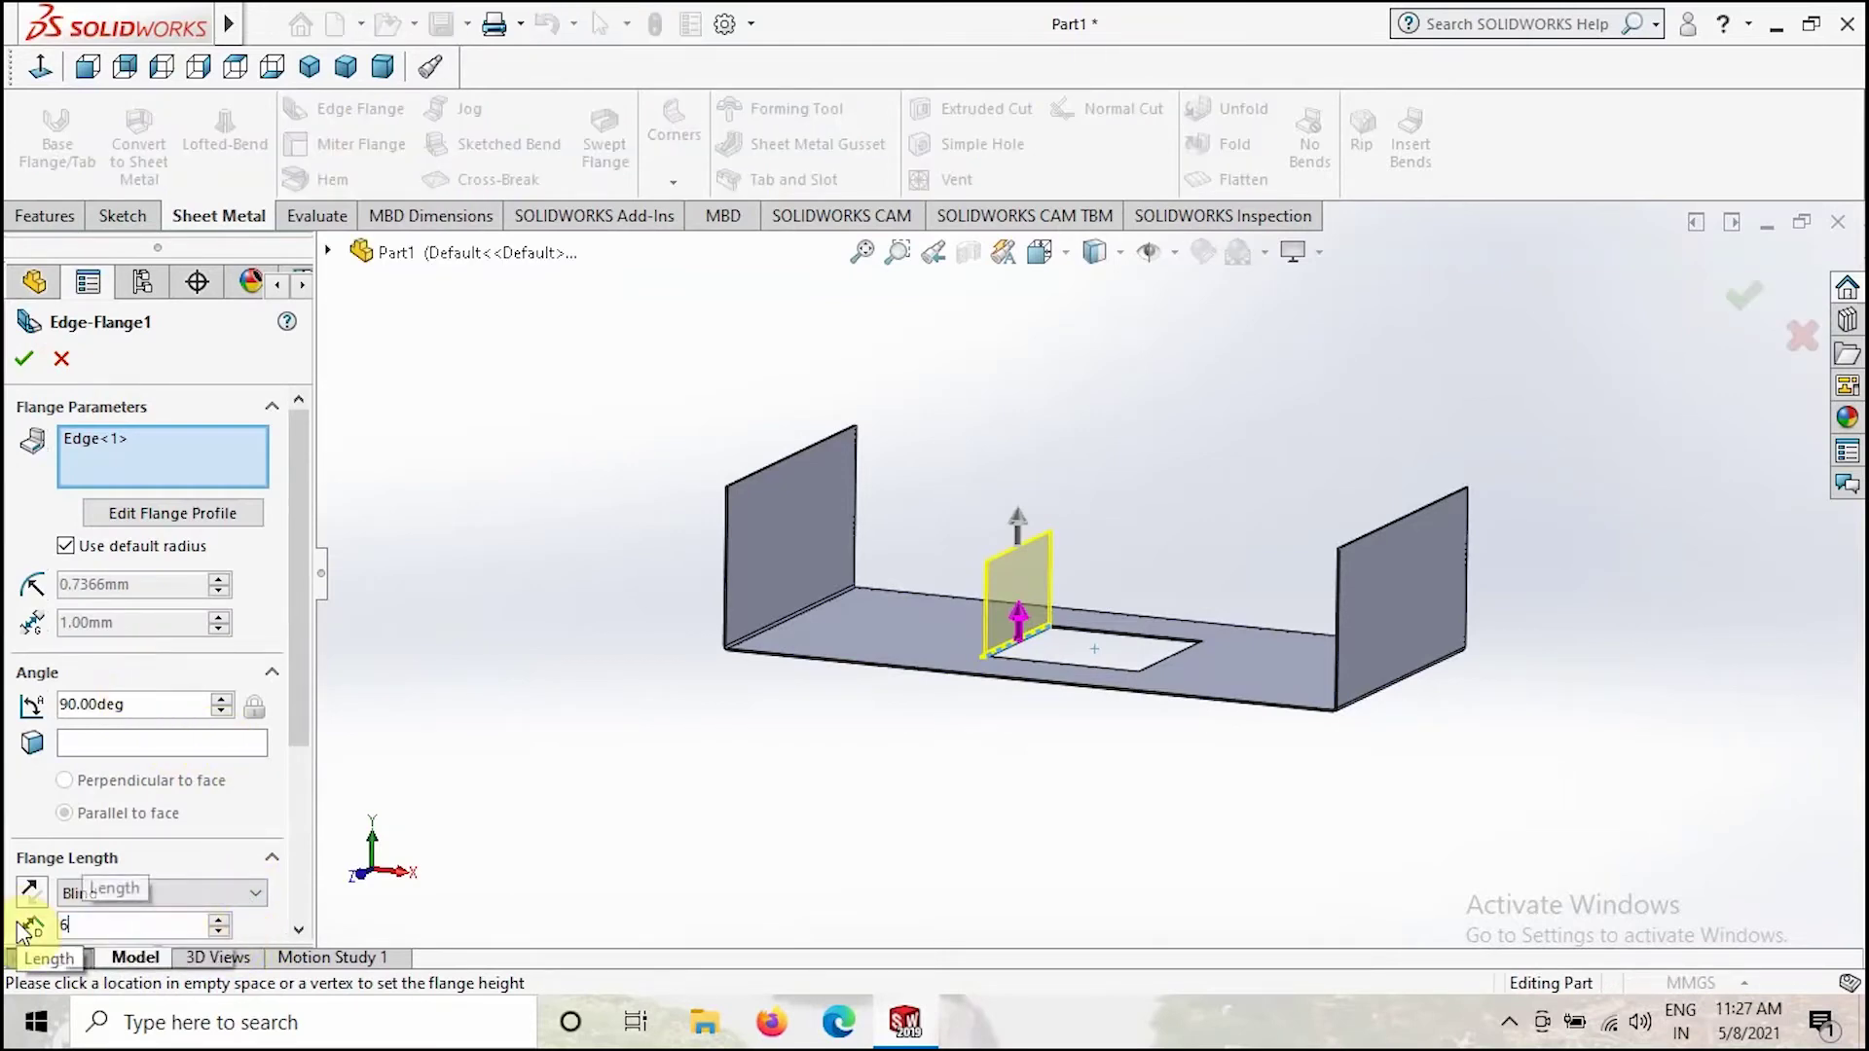
{"action": "key", "text": "Return"}
{"action": "left_click", "coordinate": [24, 362]}
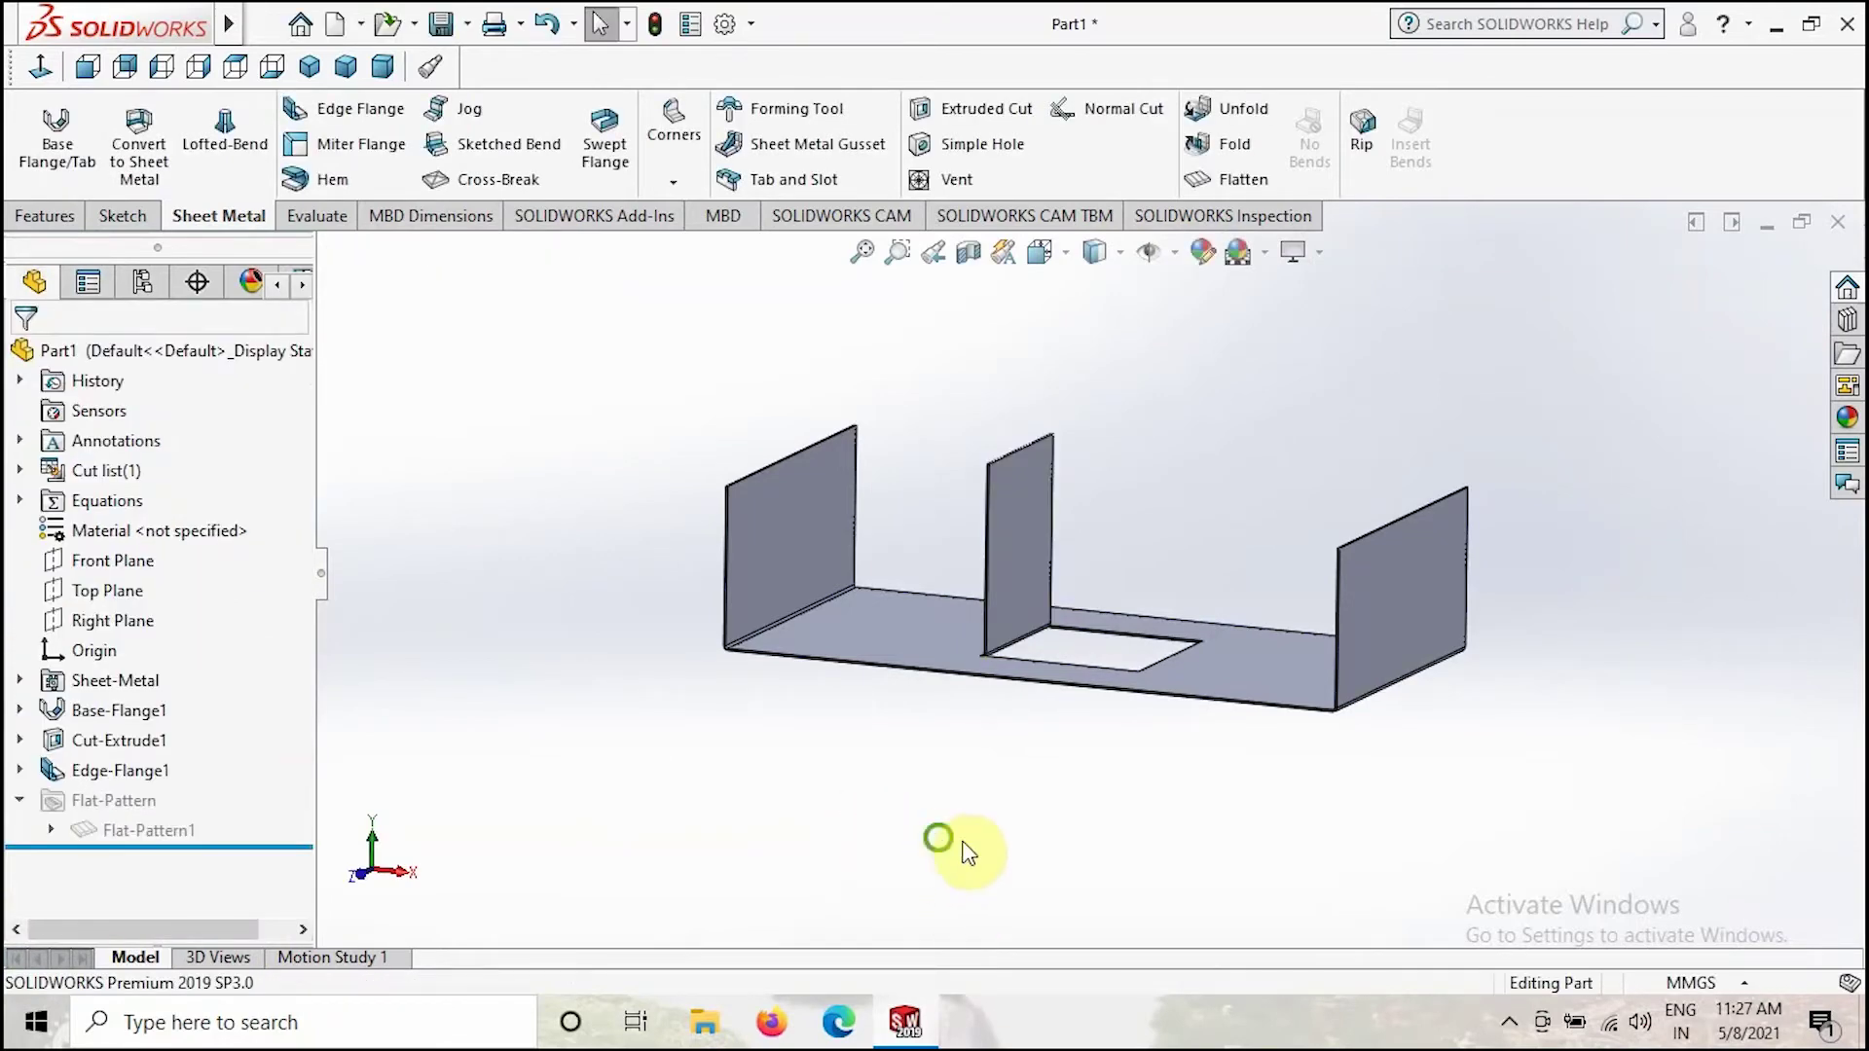
Examine the lengthened edge flange and its bend beside the cutout from several angles.
{"action": "middle_click_drag", "start_coordinate": [964, 851], "coordinate": [1013, 905]}
{"action": "left_click", "coordinate": [1009, 551]}
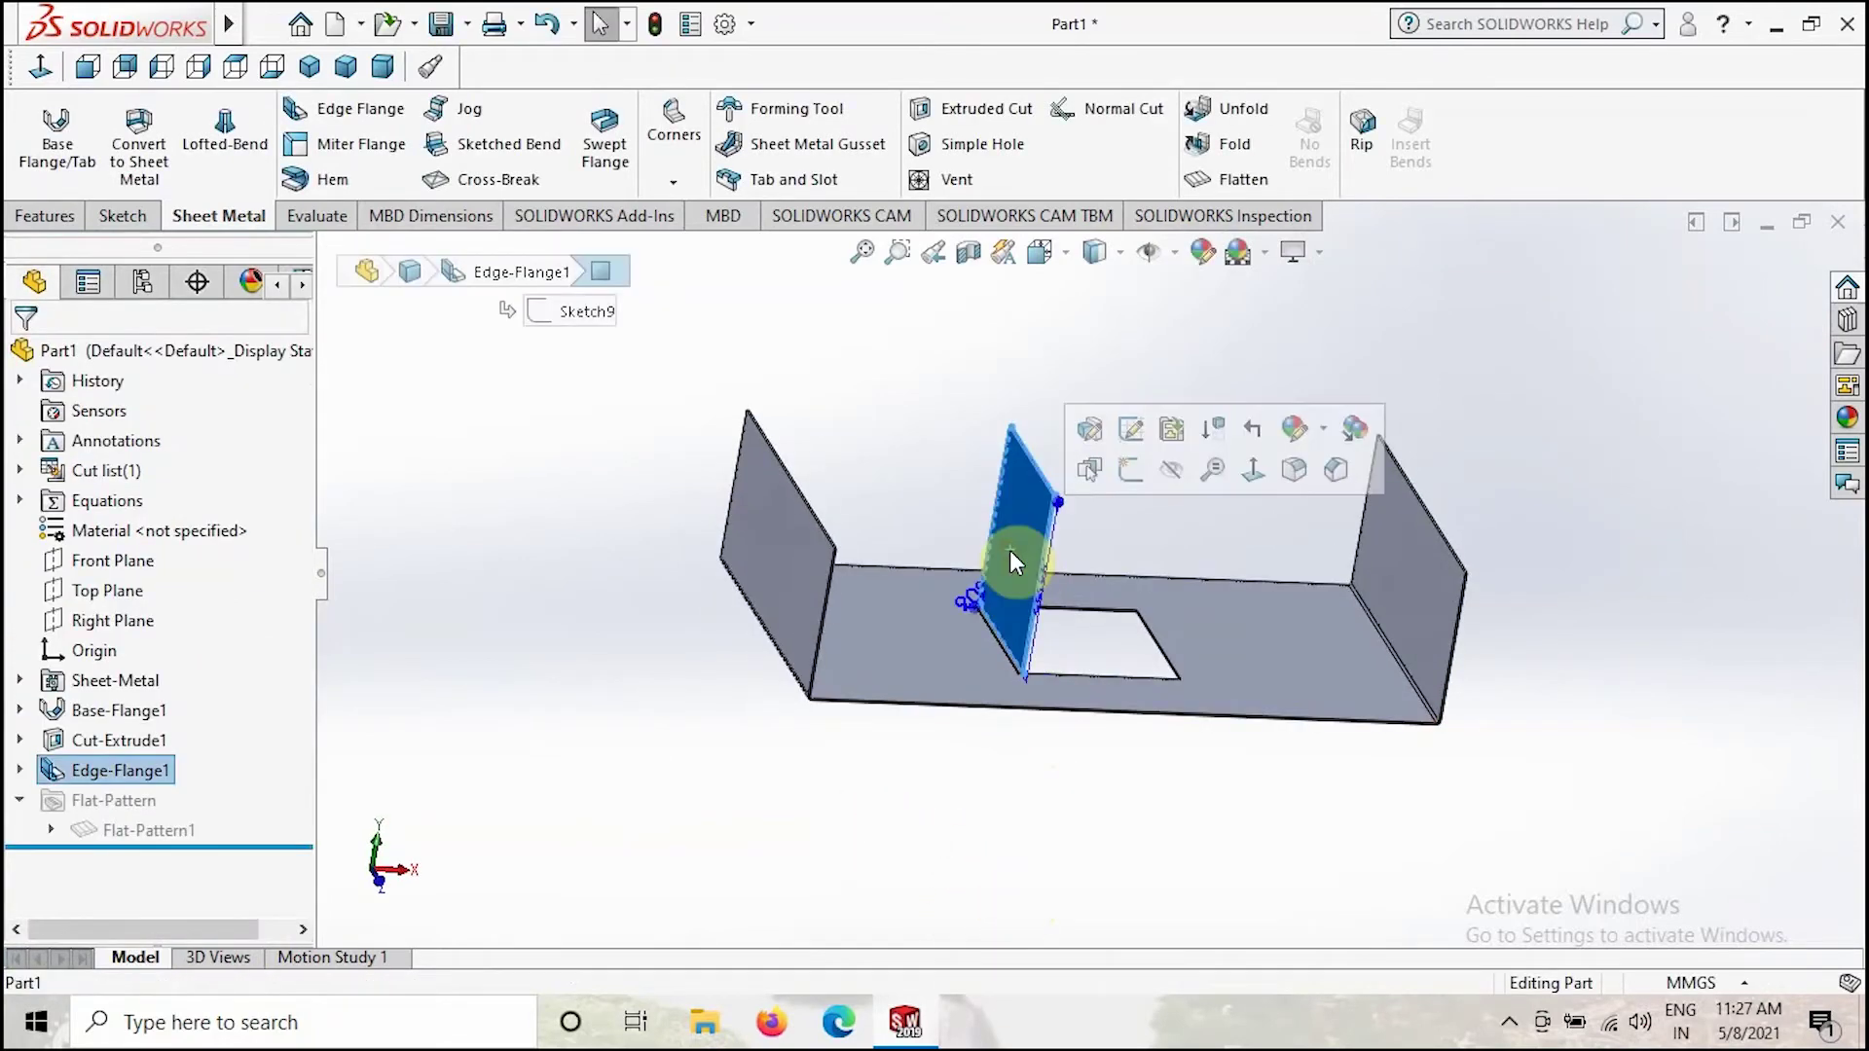
{"action": "left_click", "coordinate": [1042, 822]}
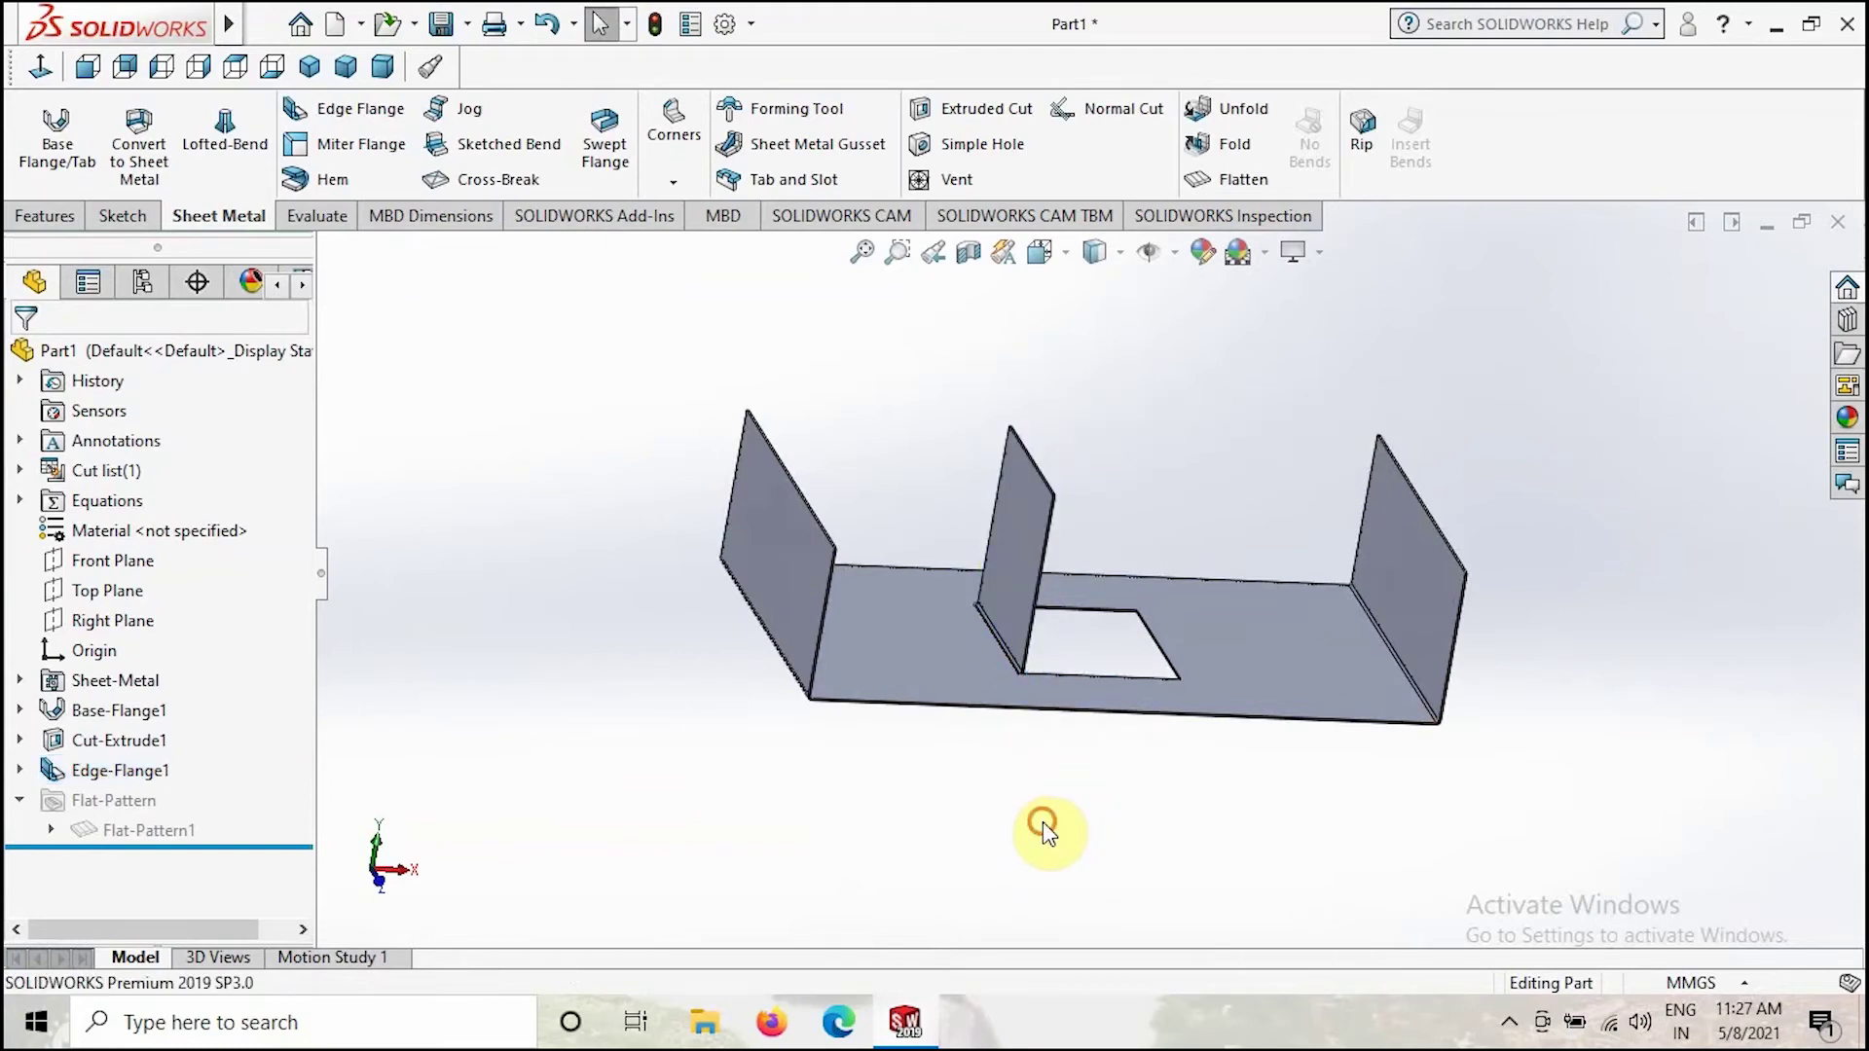
{"action": "middle_click_drag", "start_coordinate": [1093, 863], "coordinate": [1032, 721]}
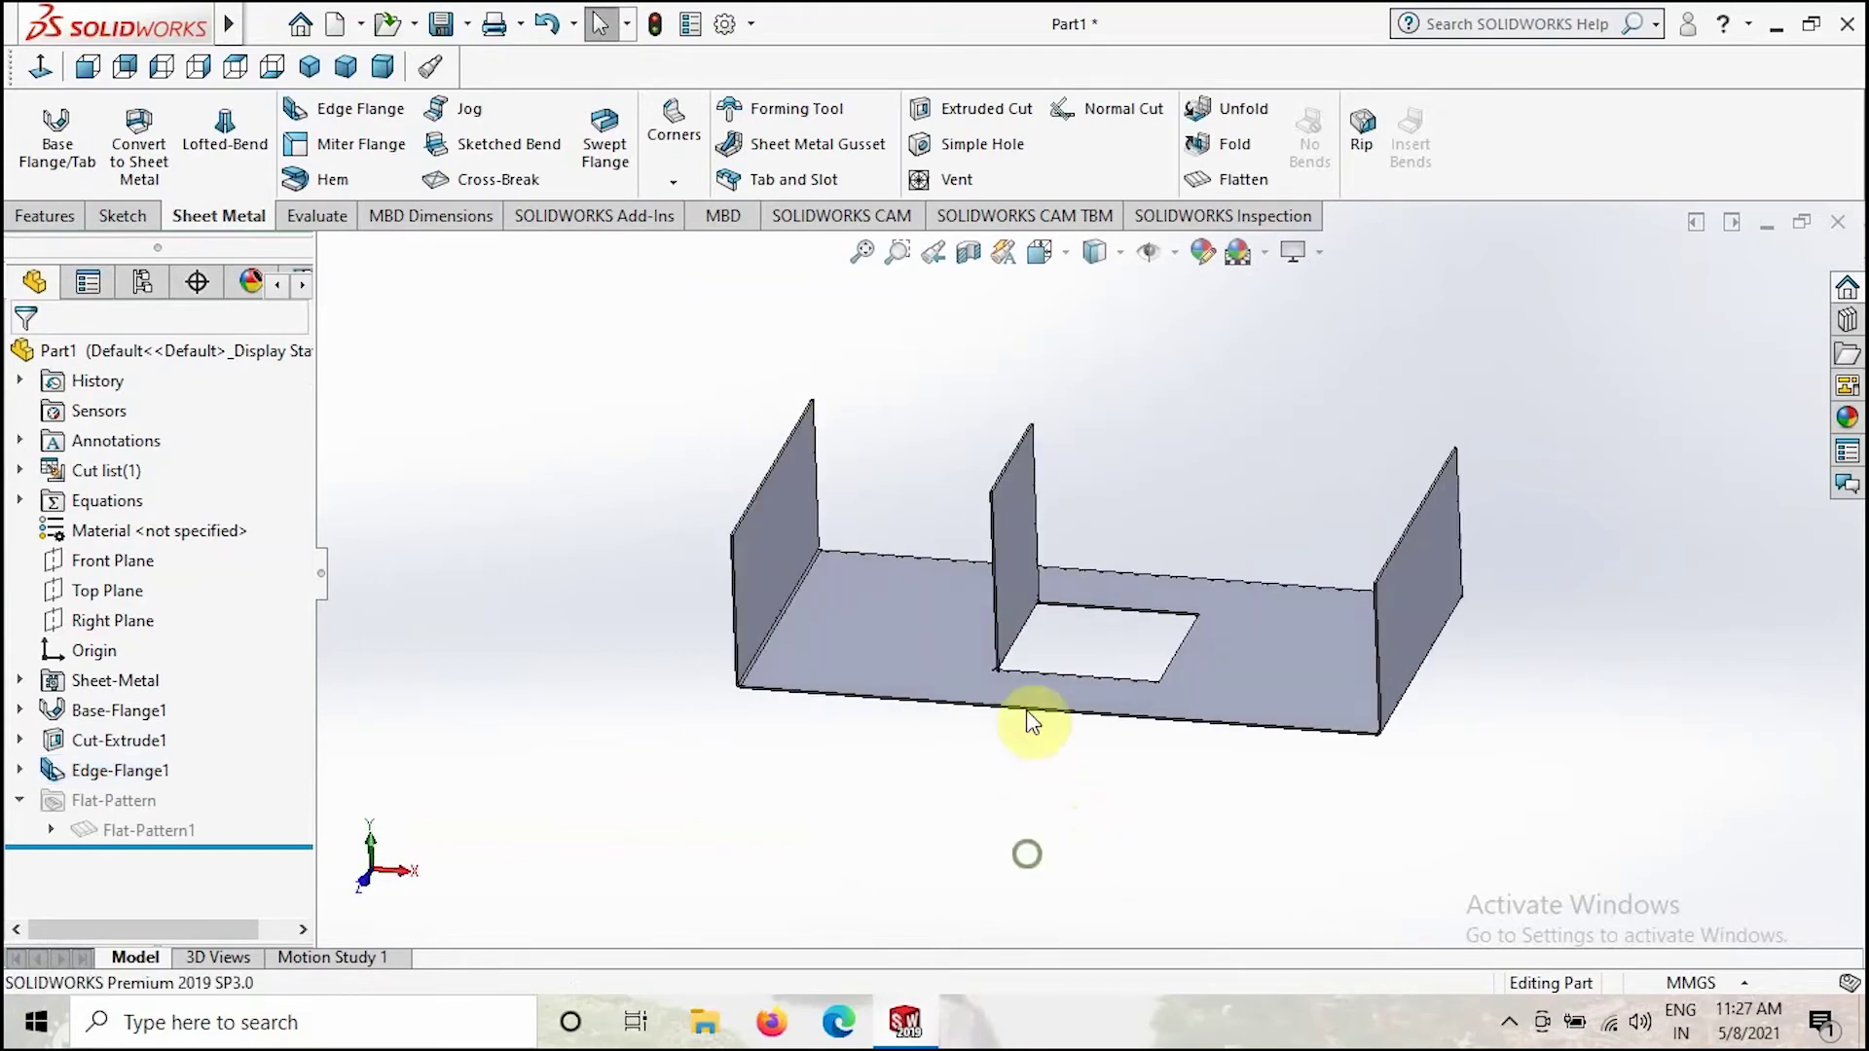
{"action": "left_click", "coordinate": [1020, 520]}
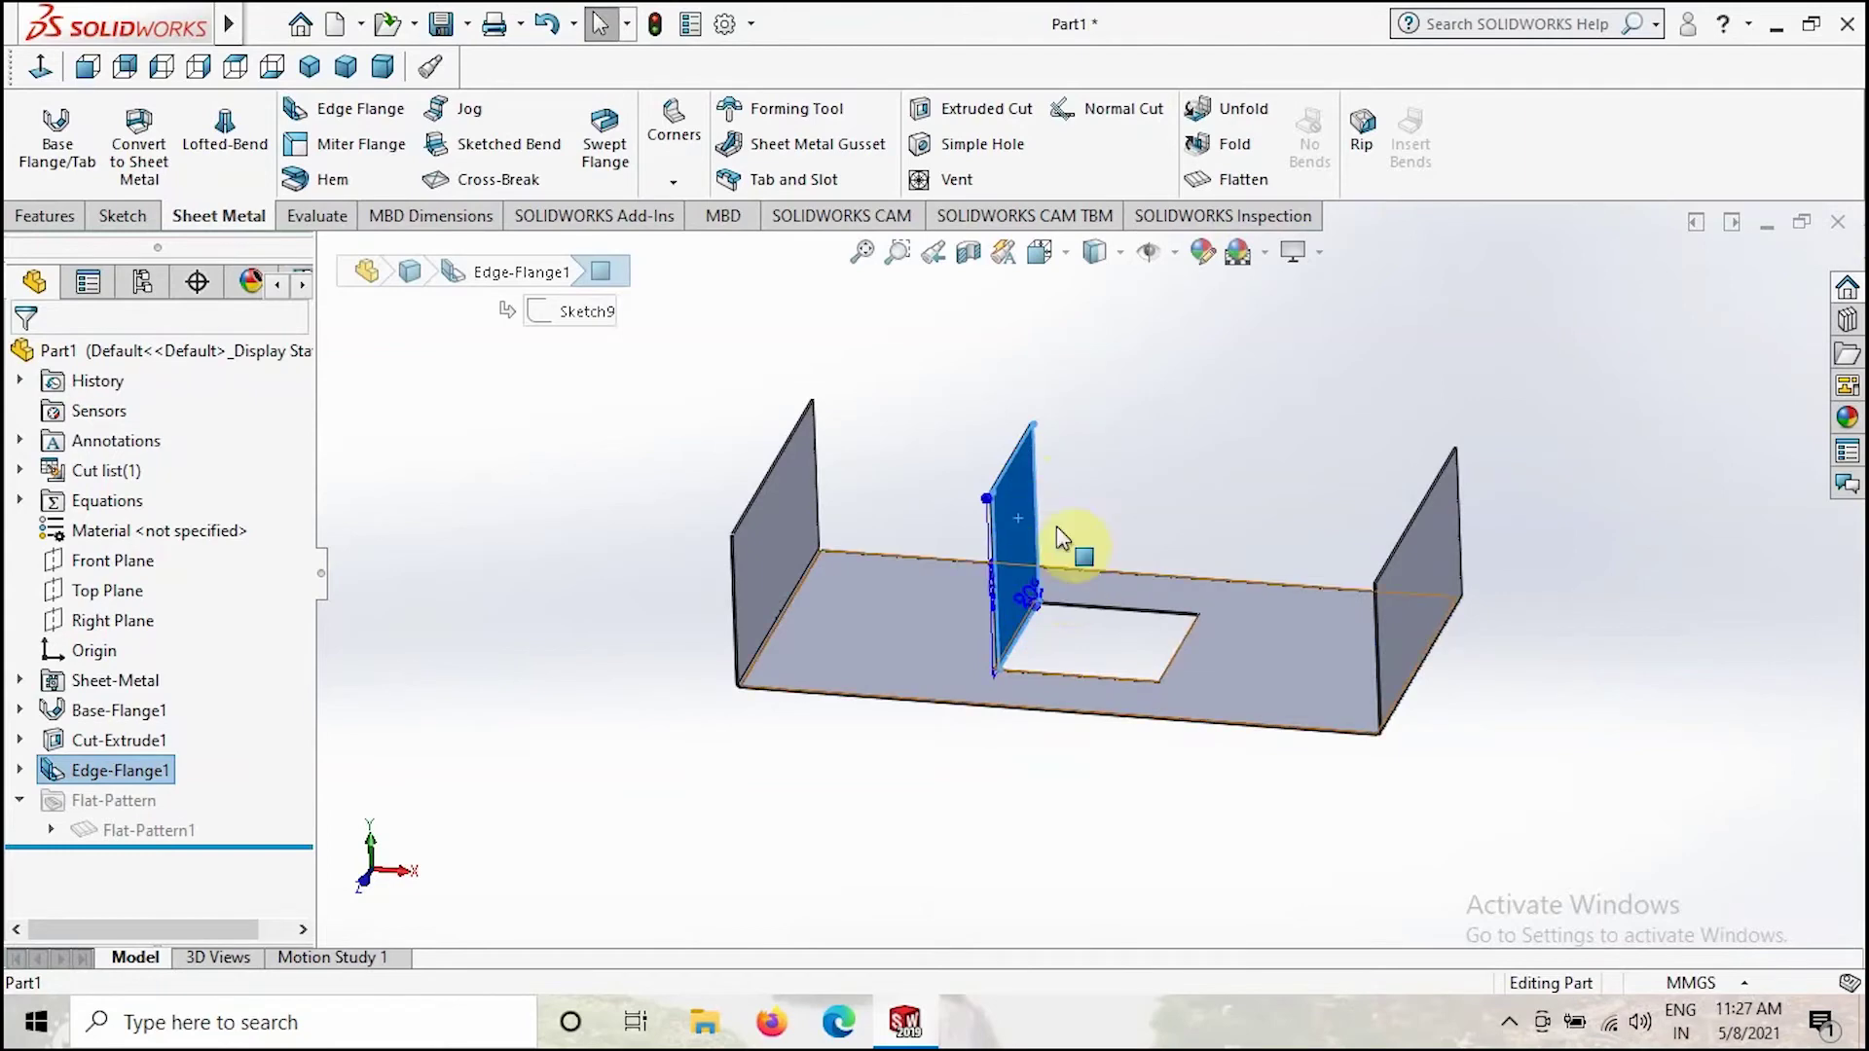
{"action": "left_click", "coordinate": [1077, 776]}
{"action": "middle_click_drag", "start_coordinate": [1077, 776], "coordinate": [1030, 576]}
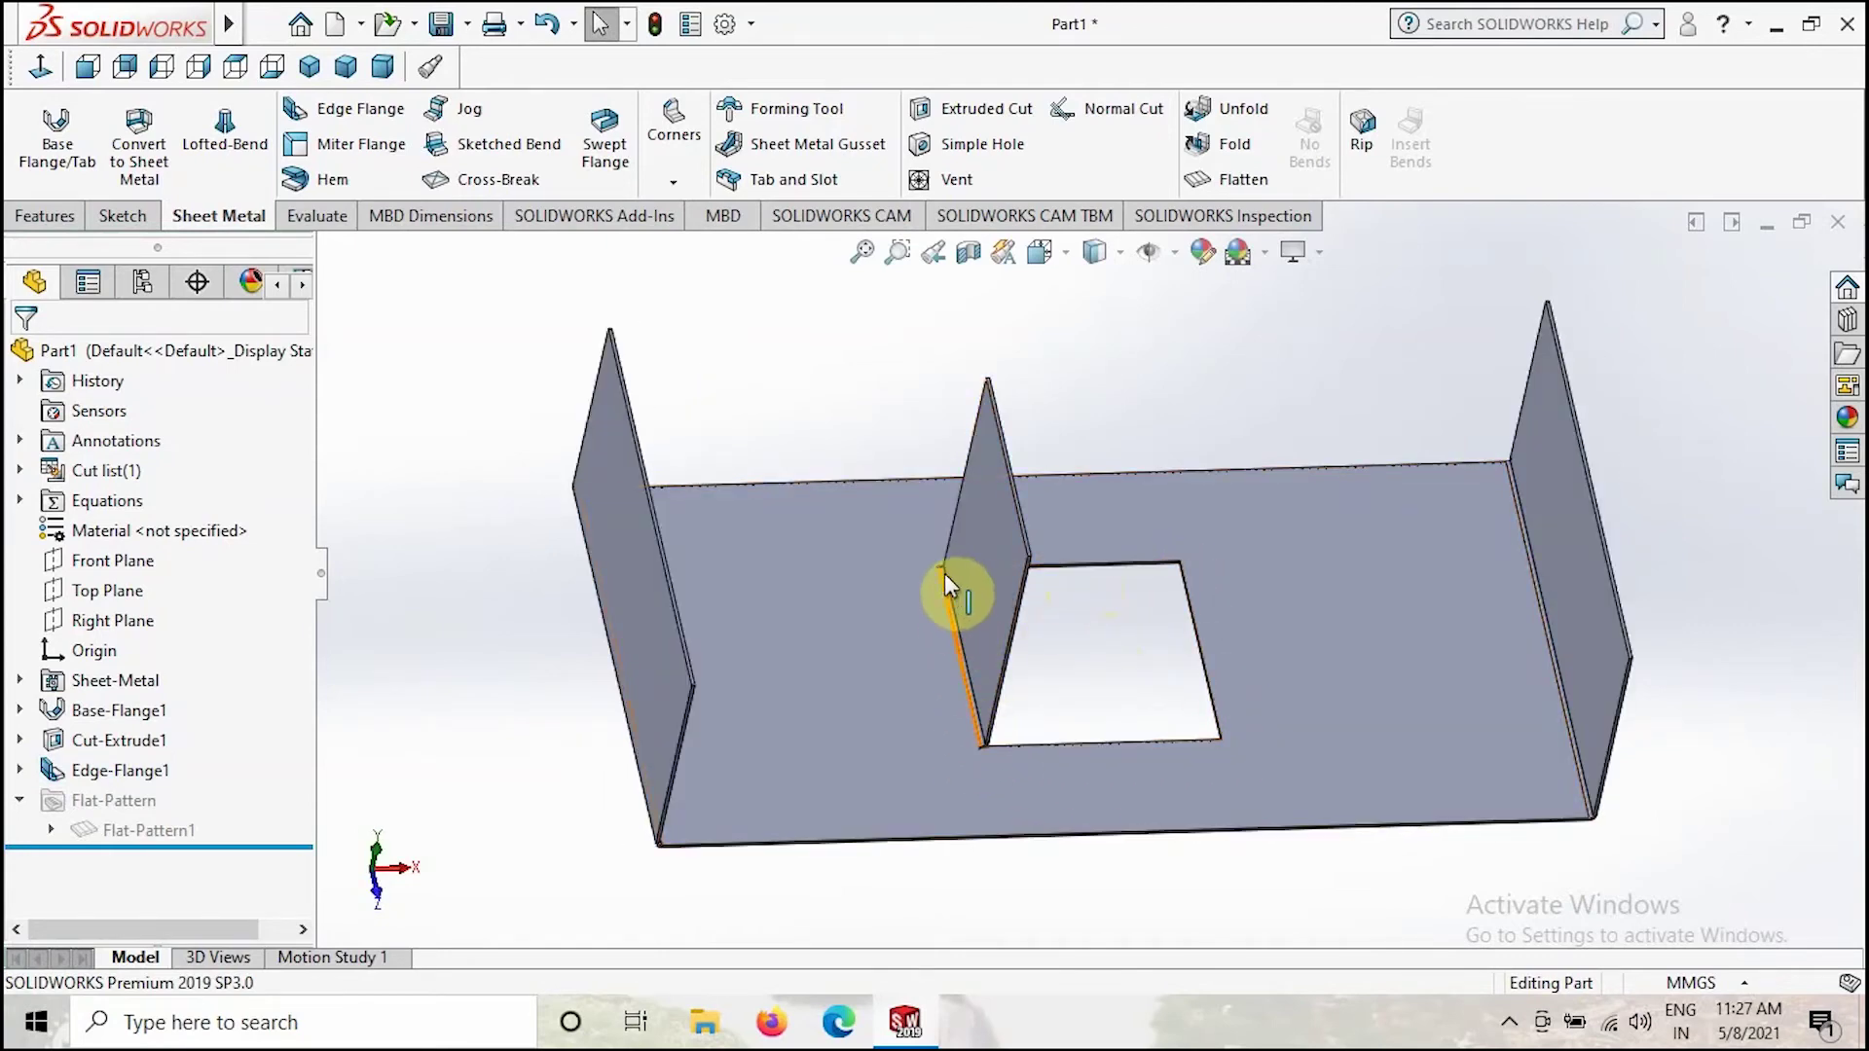
Measure the length of the cutout's front edge and expand the measurement details.
{"action": "middle_click_drag", "start_coordinate": [1078, 674], "coordinate": [1083, 660]}
{"action": "mouse_move", "coordinate": [1056, 739]}
{"action": "middle_mouse_down"}
{"action": "mouse_move", "coordinate": [1005, 713]}
{"action": "mouse_move", "coordinate": [1032, 740]}
{"action": "middle_mouse_up"}
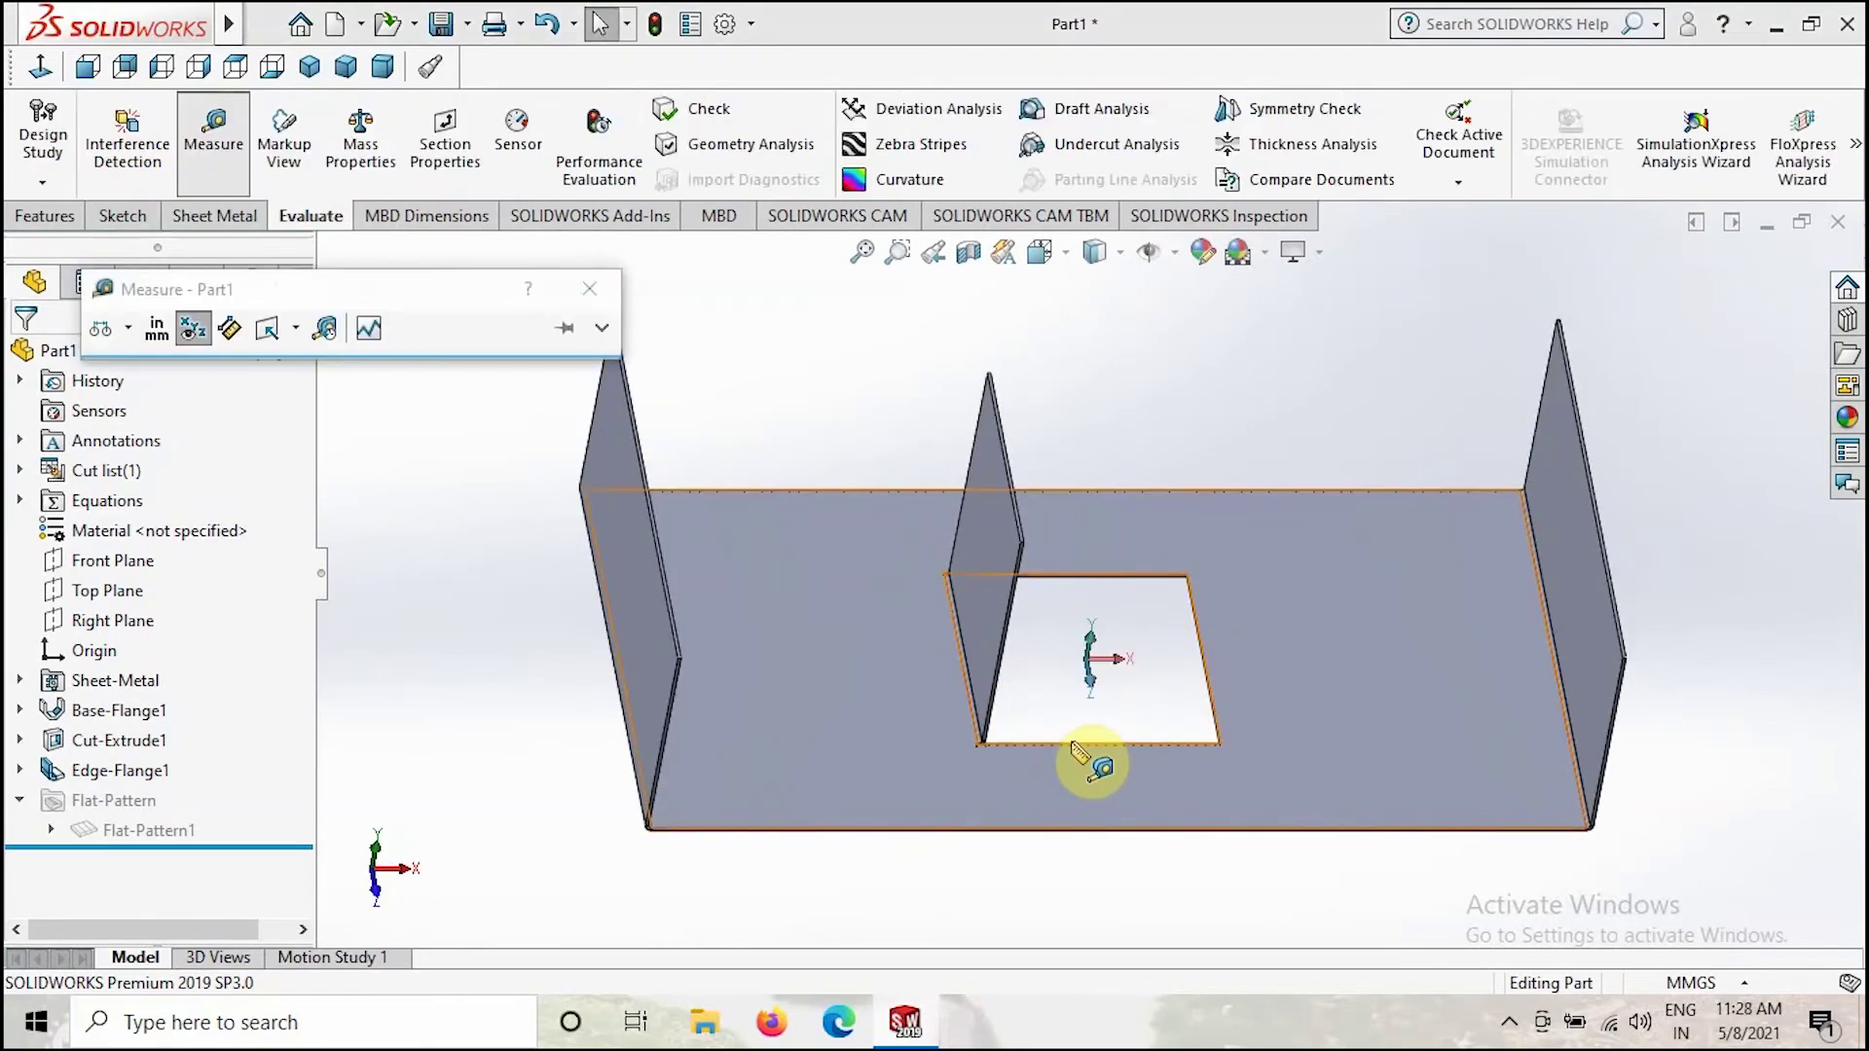
{"action": "left_click", "coordinate": [1072, 742]}
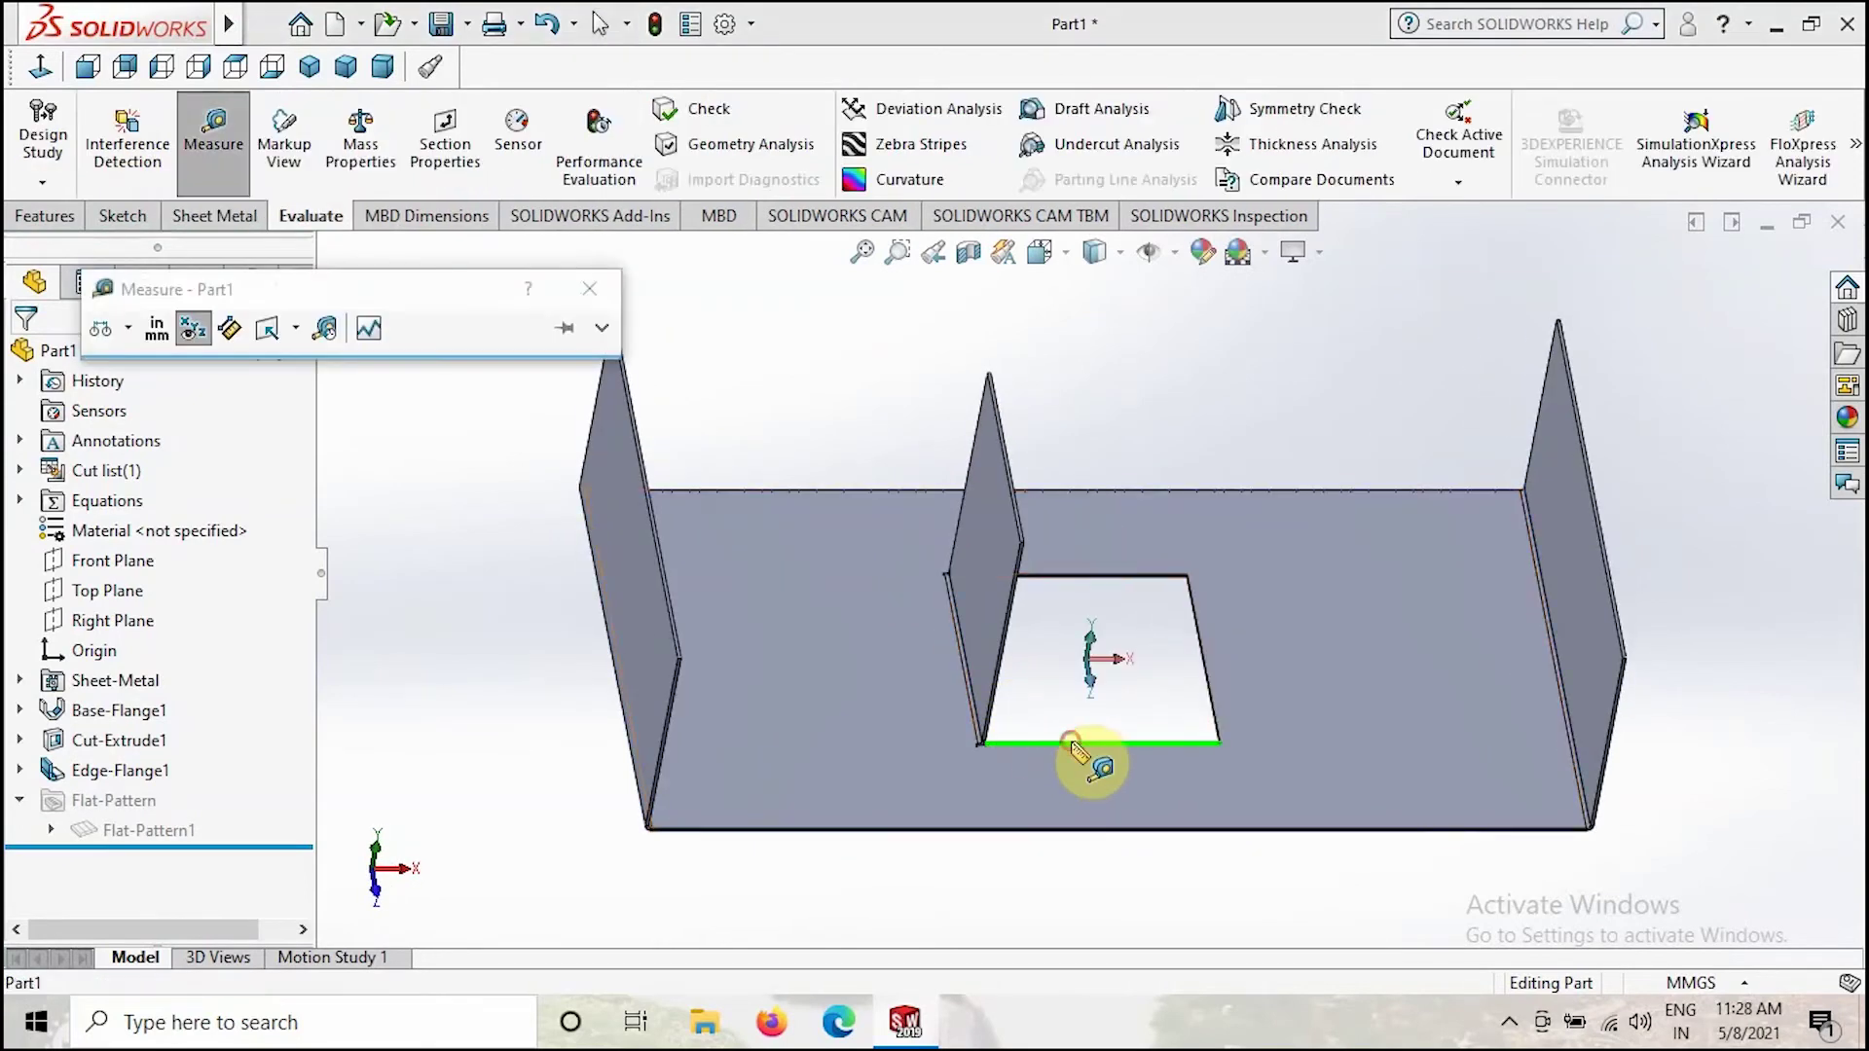
{"action": "left_click", "coordinate": [601, 329]}
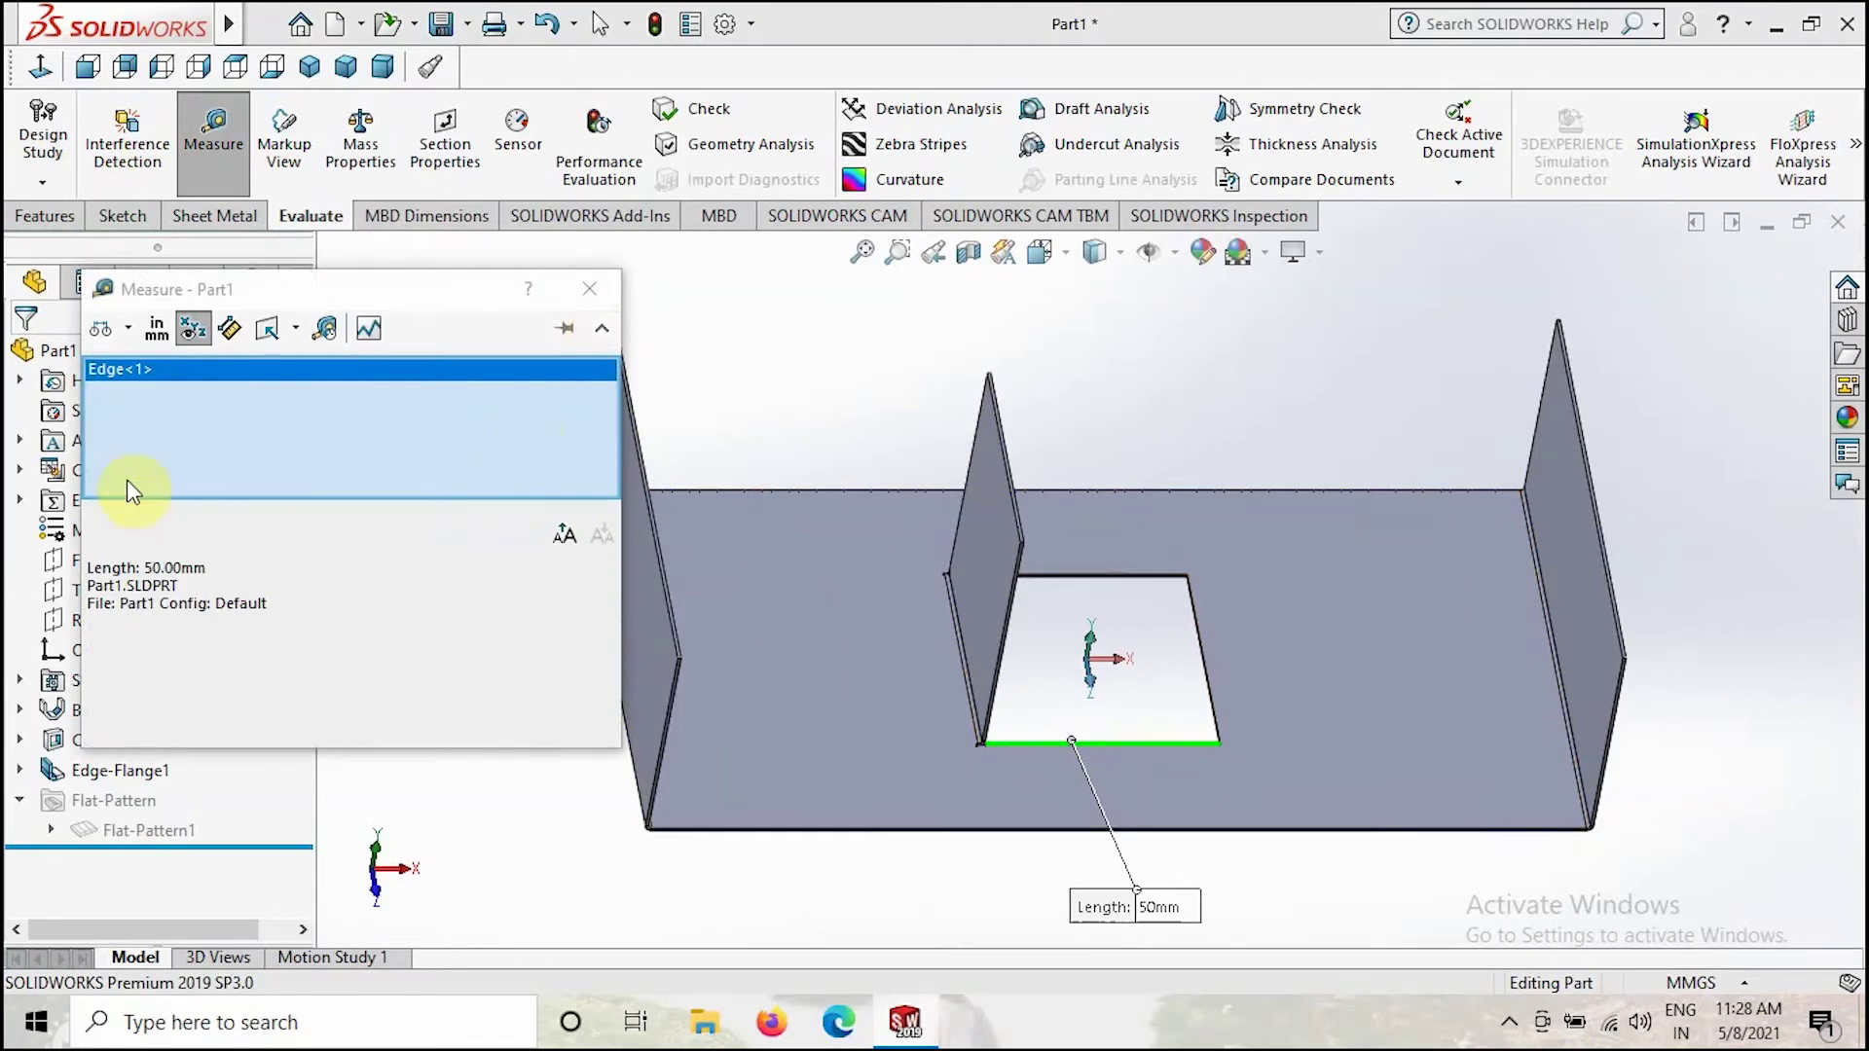
Close the cutout edge measurement and check the length of the edge flange's upright side edge.
{"action": "double_click", "coordinate": [174, 574]}
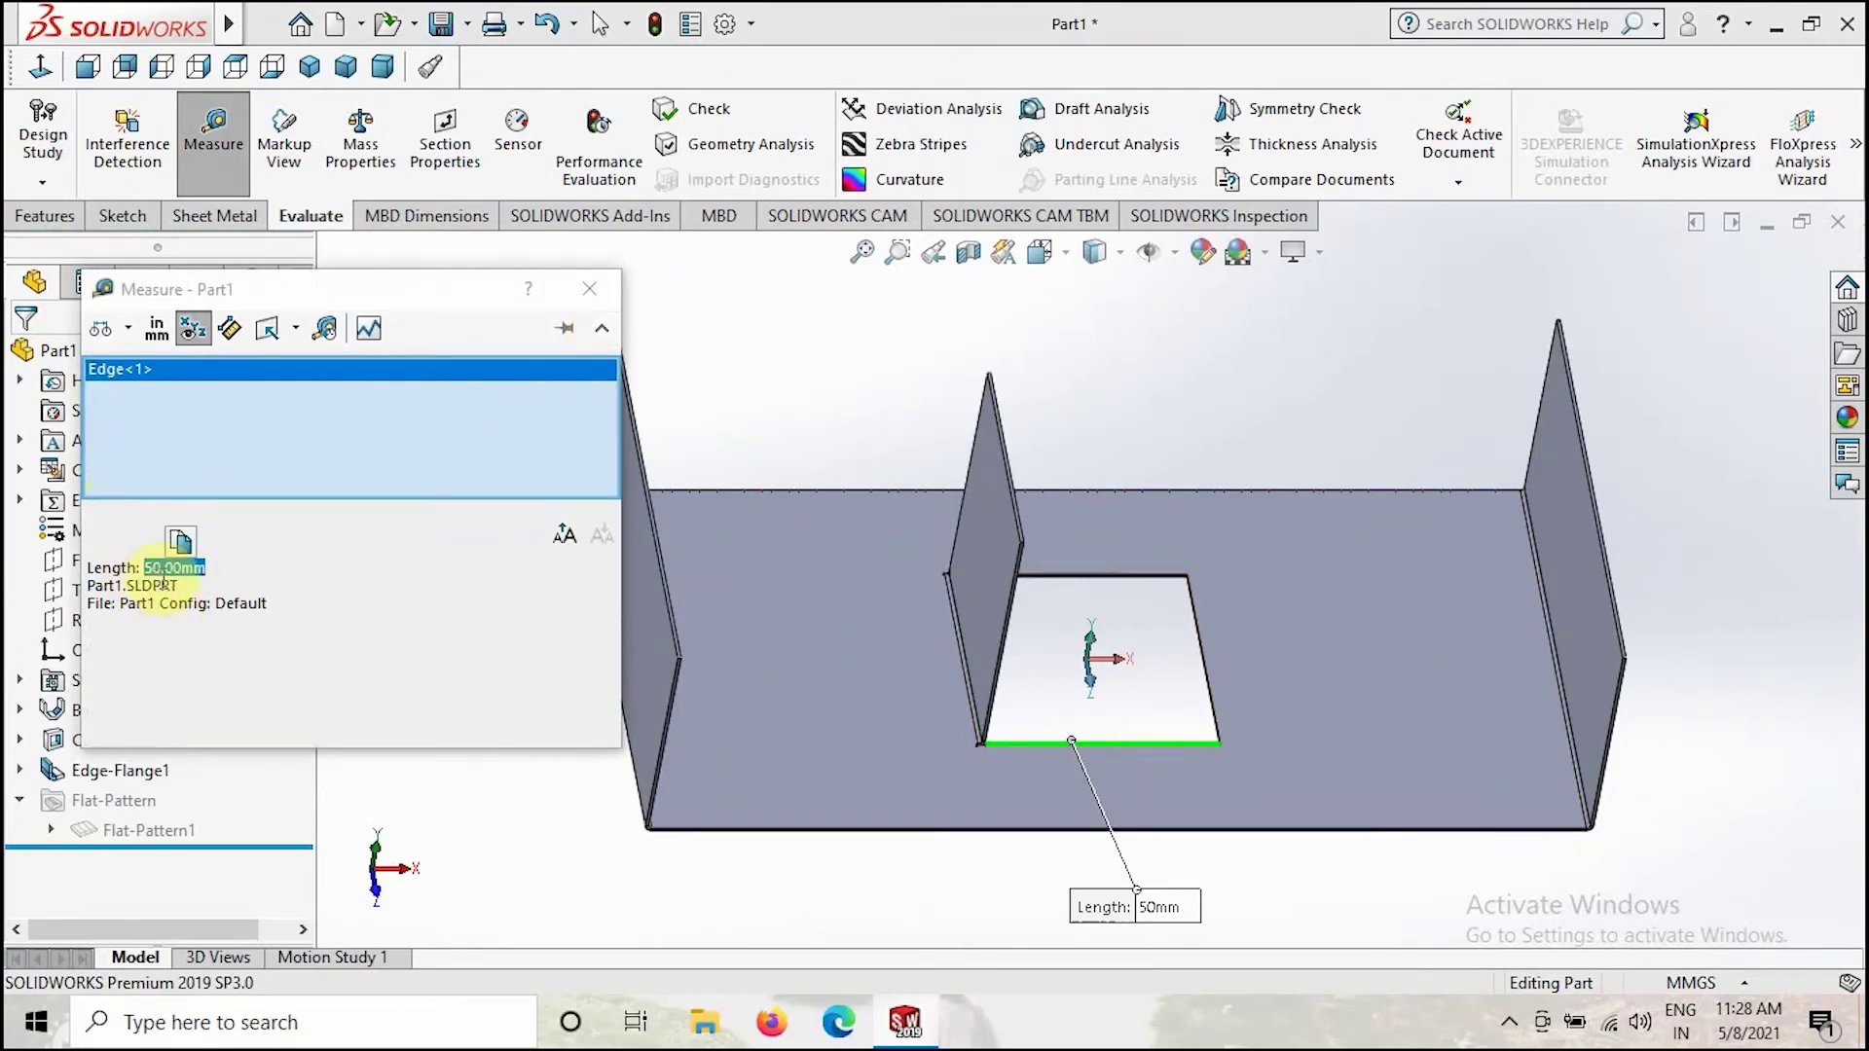
{"action": "left_click", "coordinate": [587, 288]}
{"action": "middle_click_drag", "start_coordinate": [1043, 659], "coordinate": [1119, 600]}
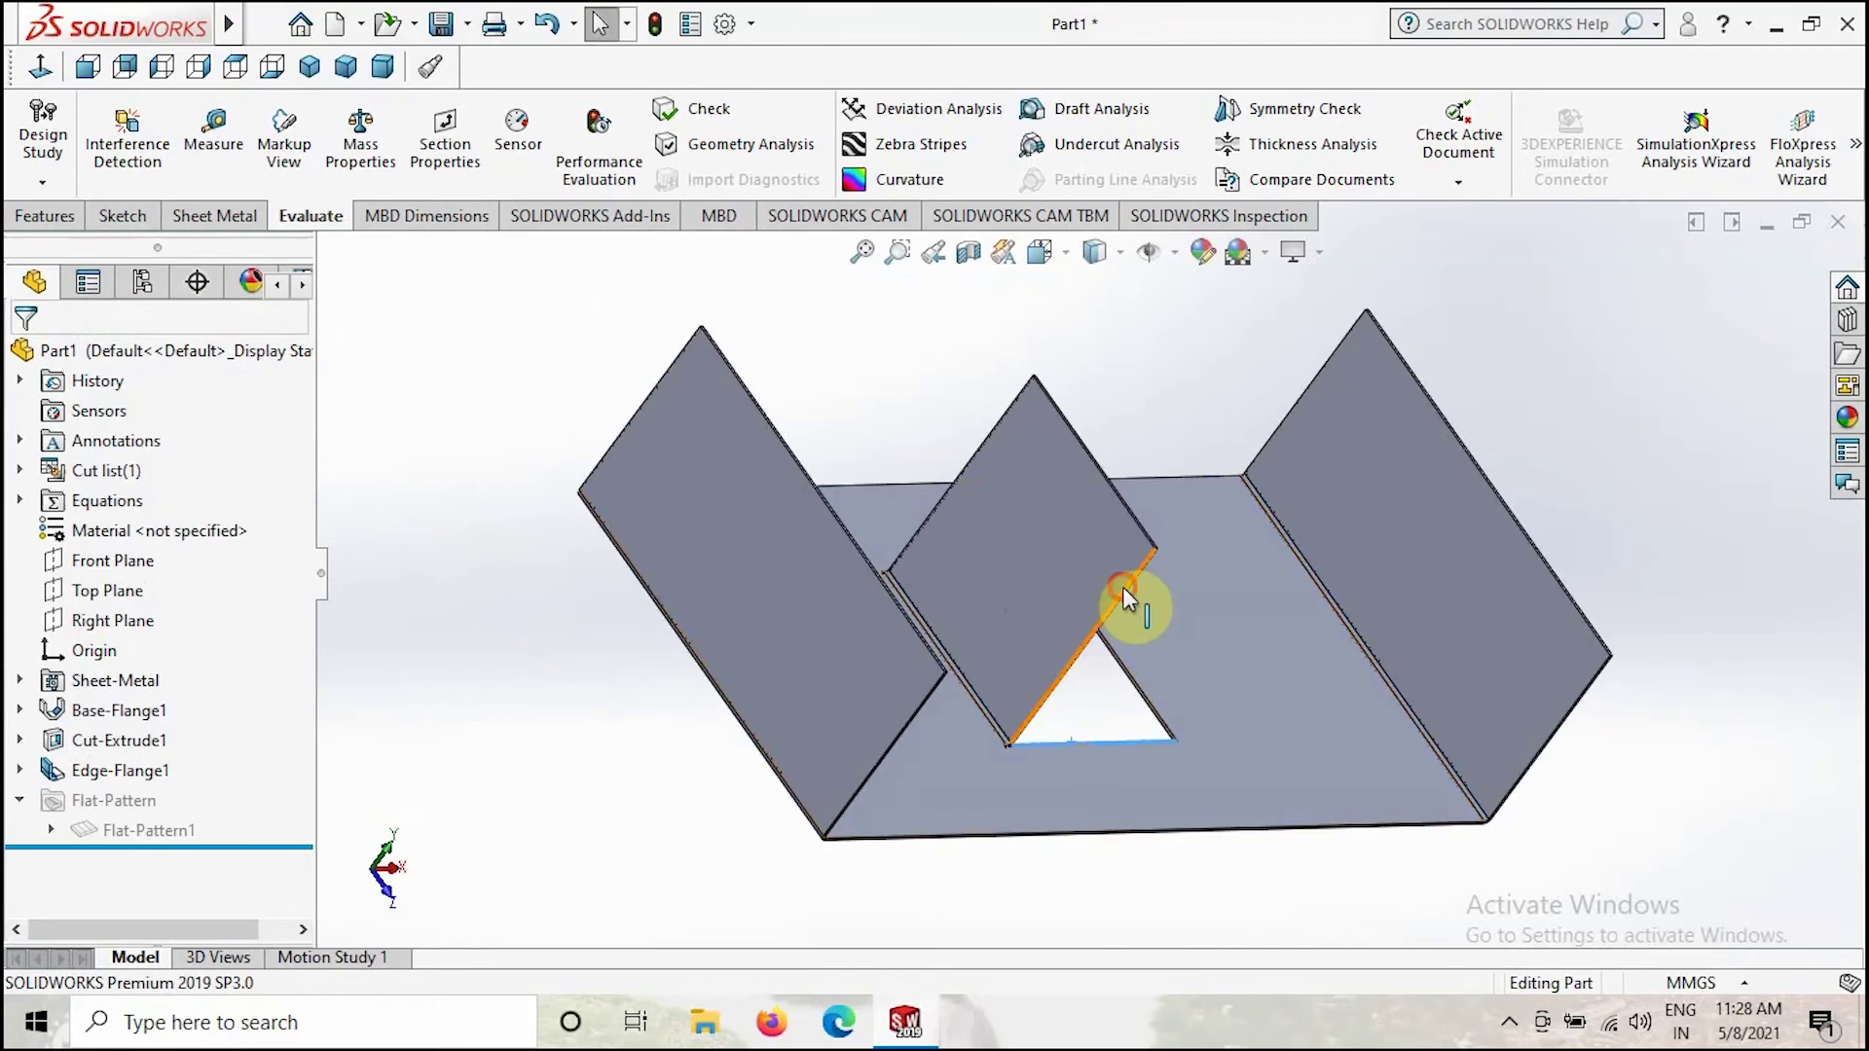
{"action": "left_click", "coordinate": [1124, 587]}
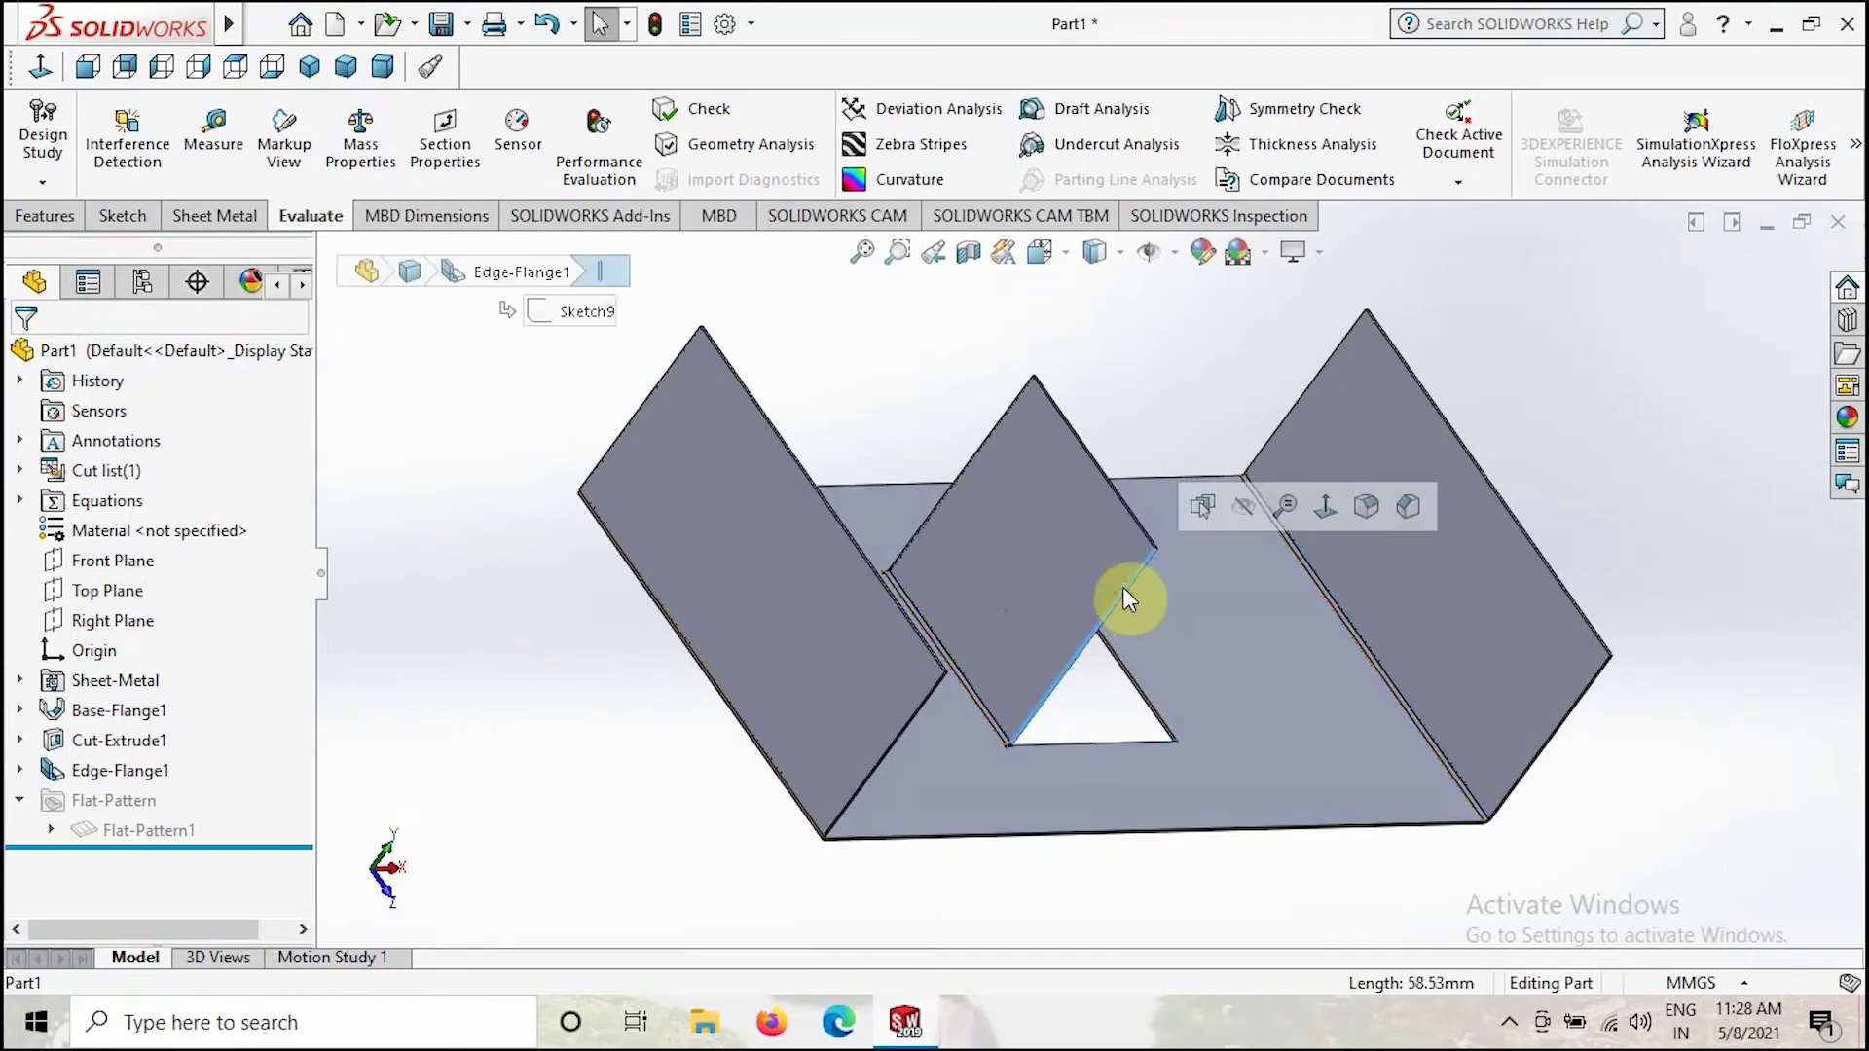
{"action": "left_click", "coordinate": [1094, 718]}
{"action": "middle_click_drag", "start_coordinate": [1094, 718], "coordinate": [991, 725]}
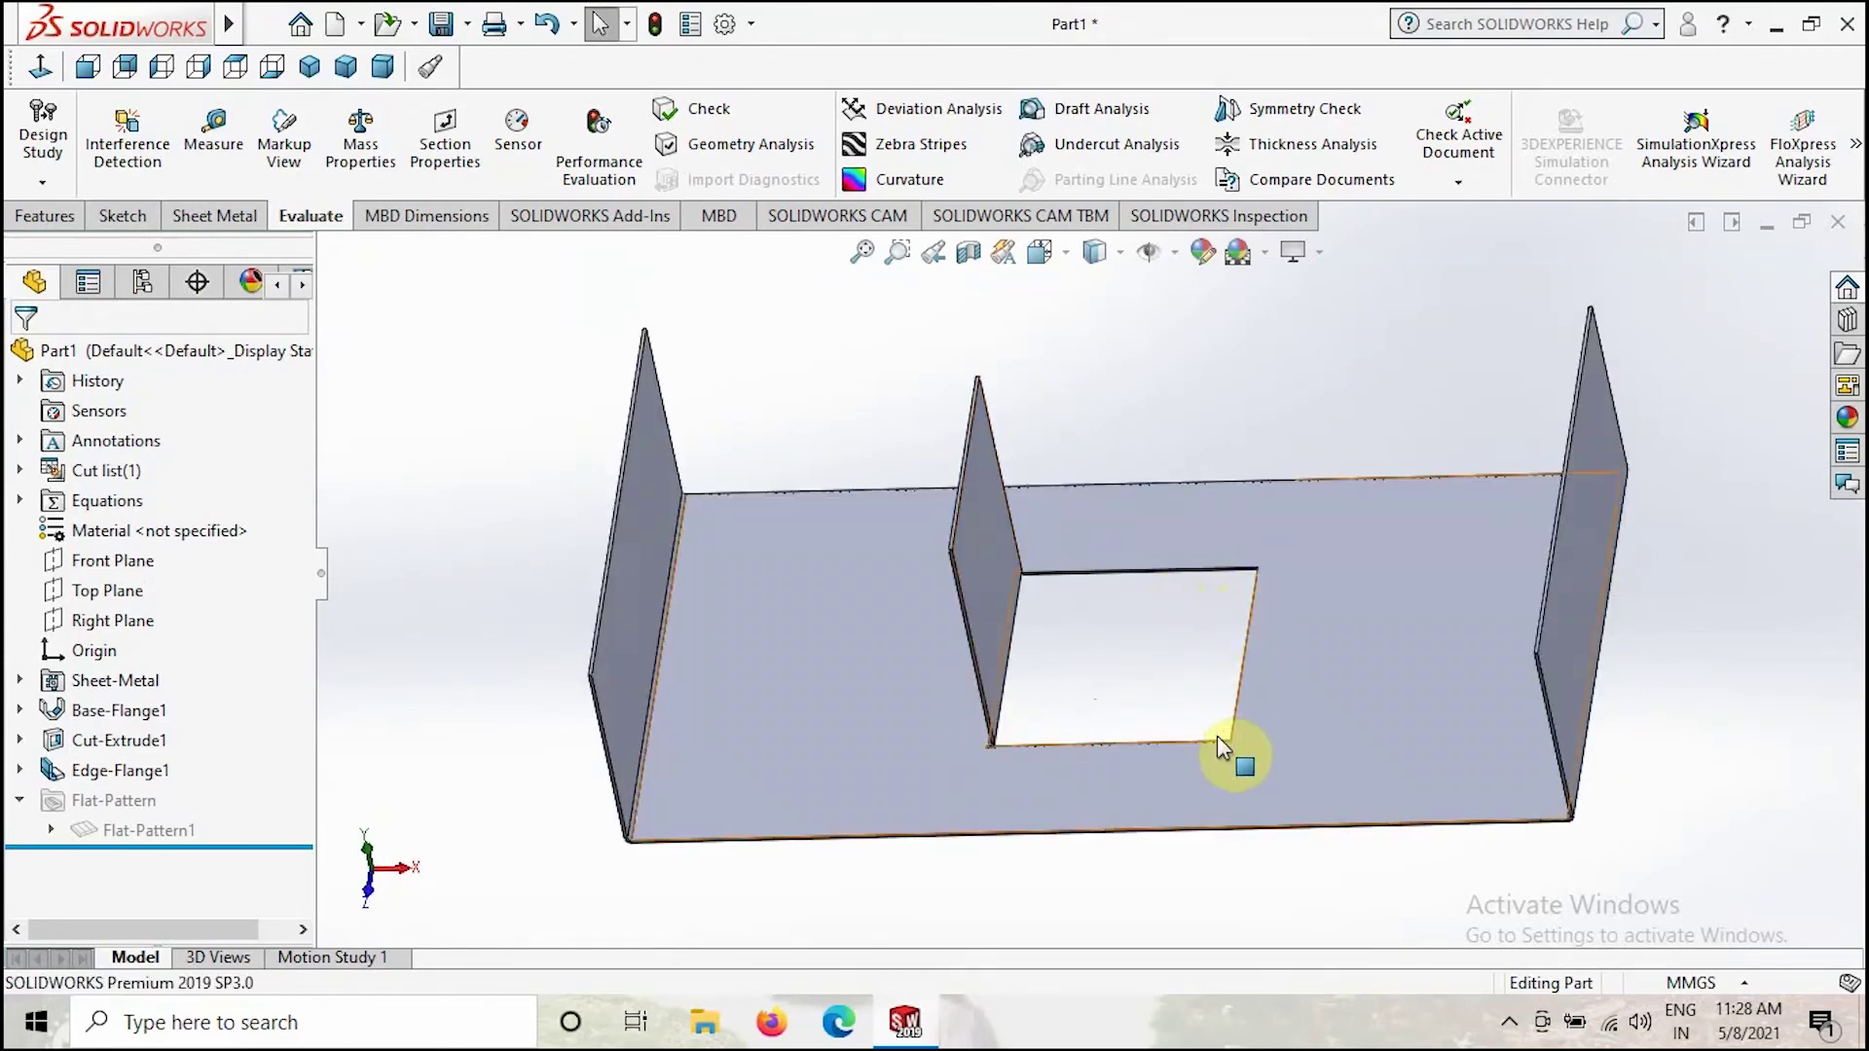
{"action": "middle_click_drag", "start_coordinate": [1087, 490], "coordinate": [1064, 662]}
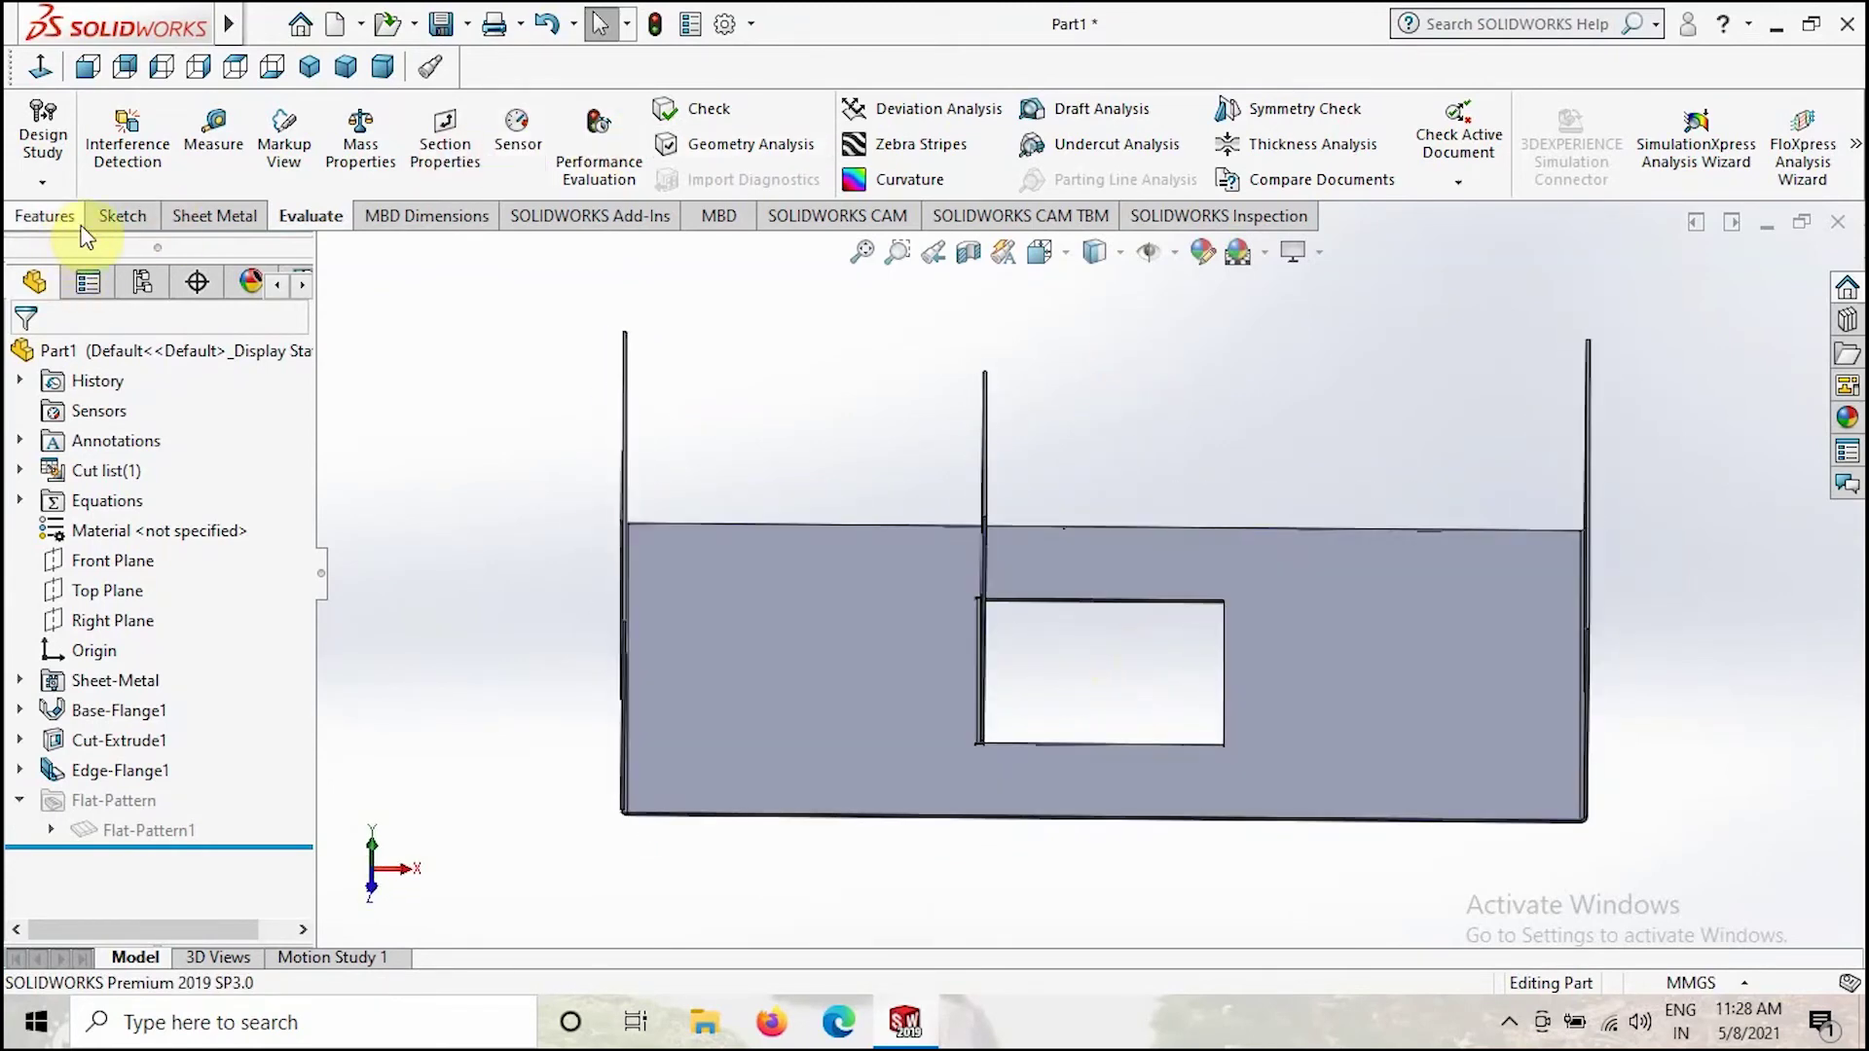
Flatten the part to compare the unfolded flange's reach with the cutout, and fold it back.
{"action": "left_click", "coordinate": [199, 215]}
{"action": "left_click", "coordinate": [1217, 178]}
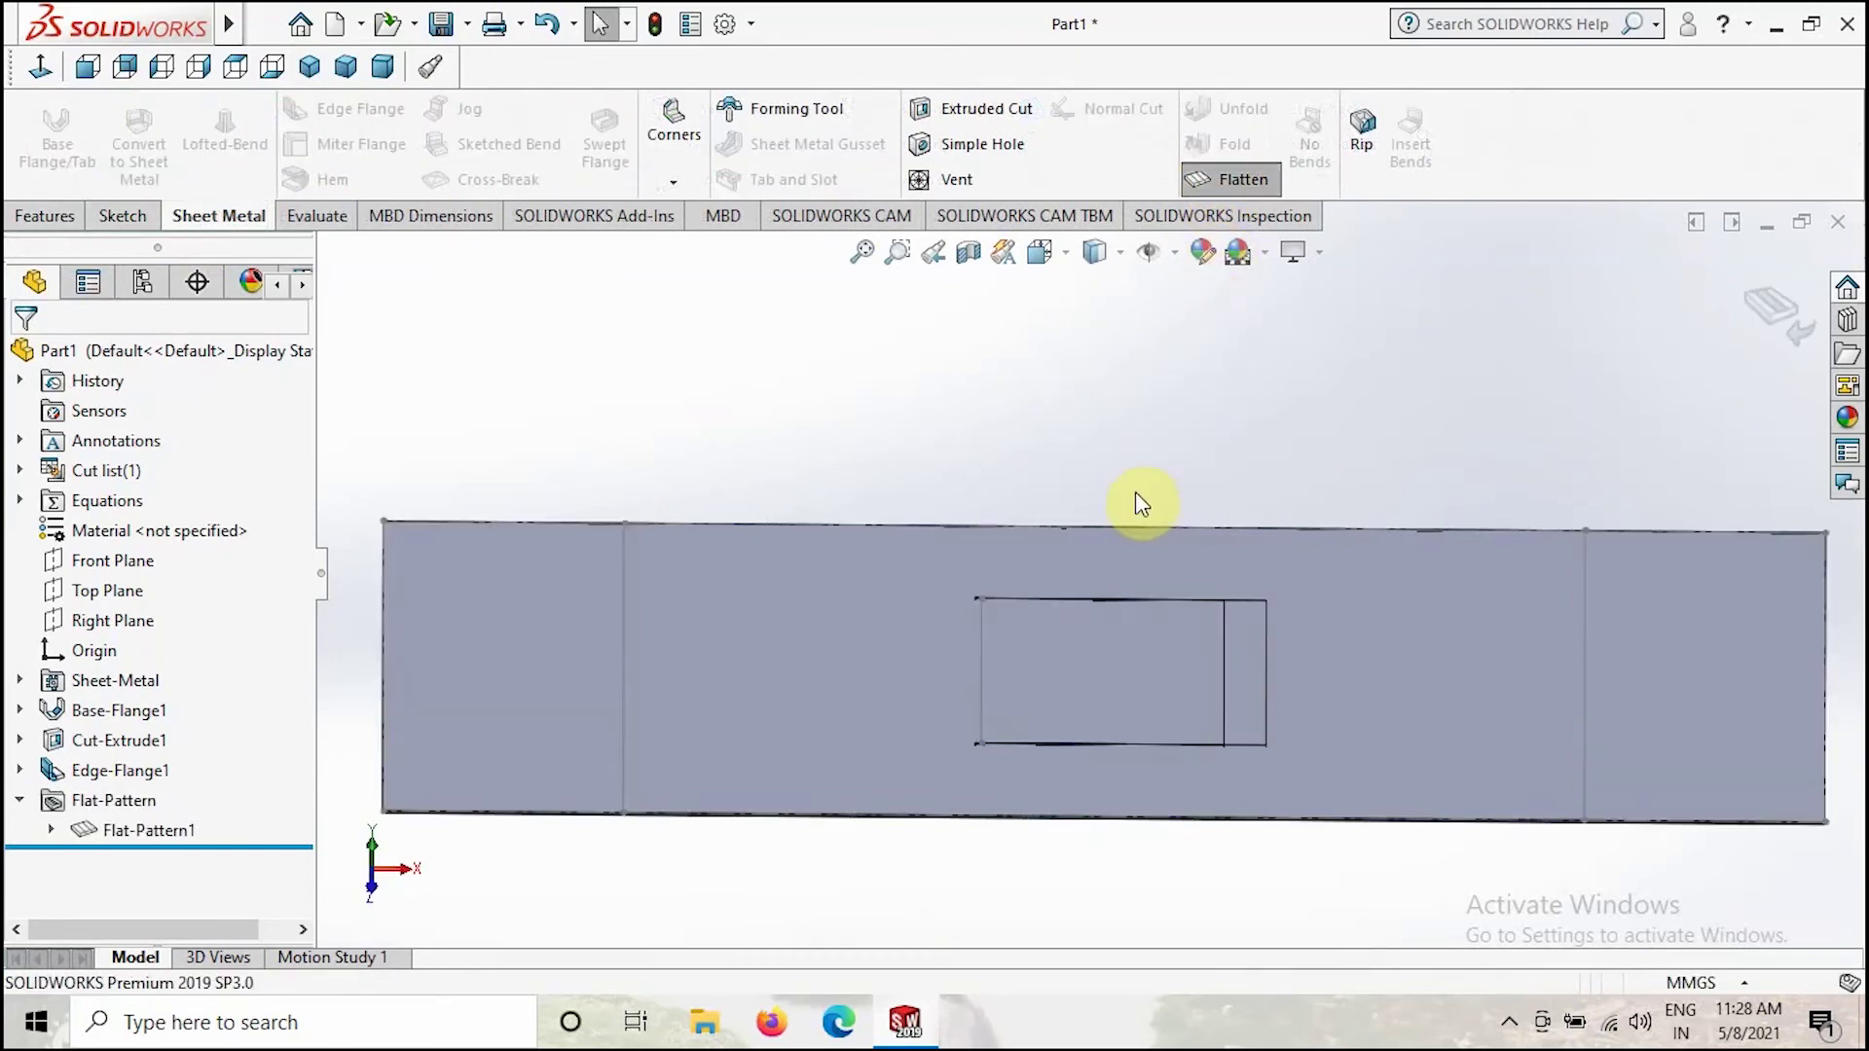
{"action": "middle_click_drag", "start_coordinate": [1119, 513], "coordinate": [1207, 633]}
{"action": "scroll", "coordinate": [1109, 626], "scroll_direction": "down", "scroll_amount": 2}
{"action": "scroll", "coordinate": [1139, 617], "scroll_direction": "up", "scroll_amount": 4}
{"action": "scroll", "coordinate": [1221, 607], "scroll_direction": "down", "scroll_amount": 2}
{"action": "left_click", "coordinate": [1243, 179]}
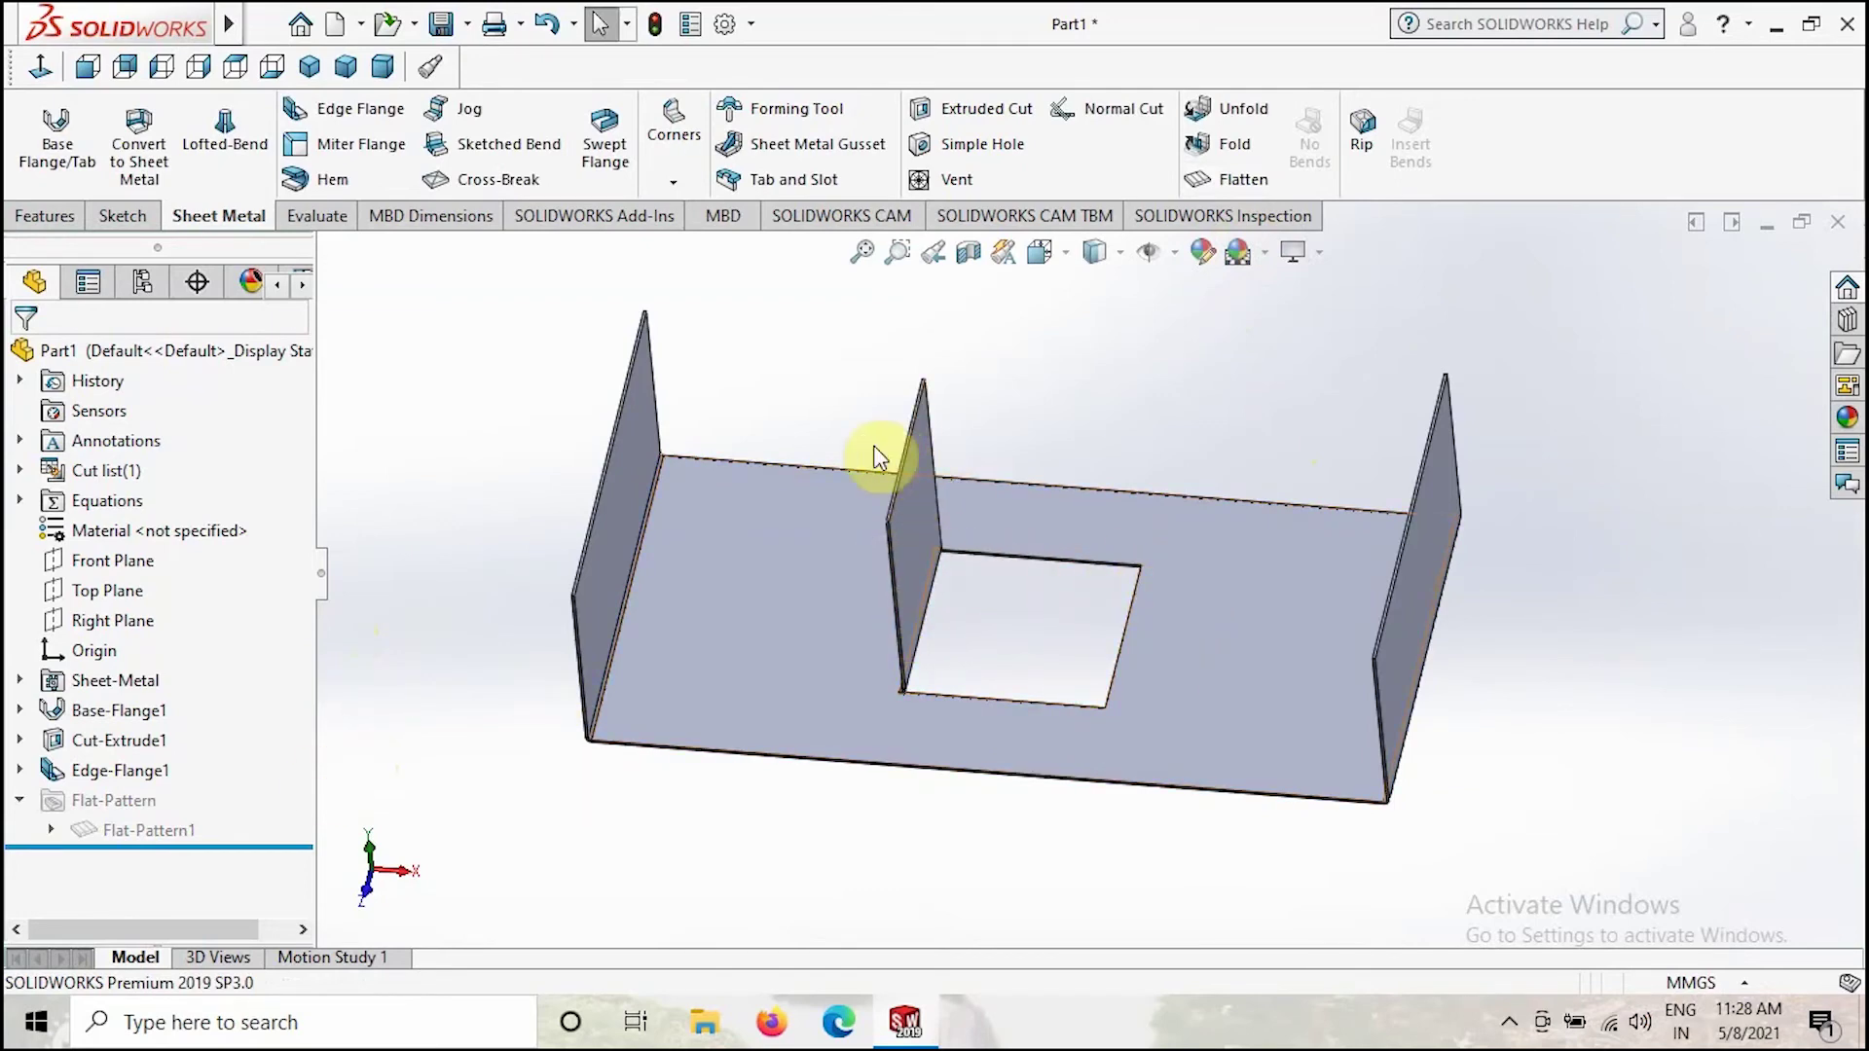
Edit the edge flange at the cutout and set its length to 49.5 mm.
{"action": "left_click", "coordinate": [127, 771]}
{"action": "left_click", "coordinate": [164, 694]}
{"action": "left_click_drag", "start_coordinate": [144, 931], "coordinate": [12, 928]}
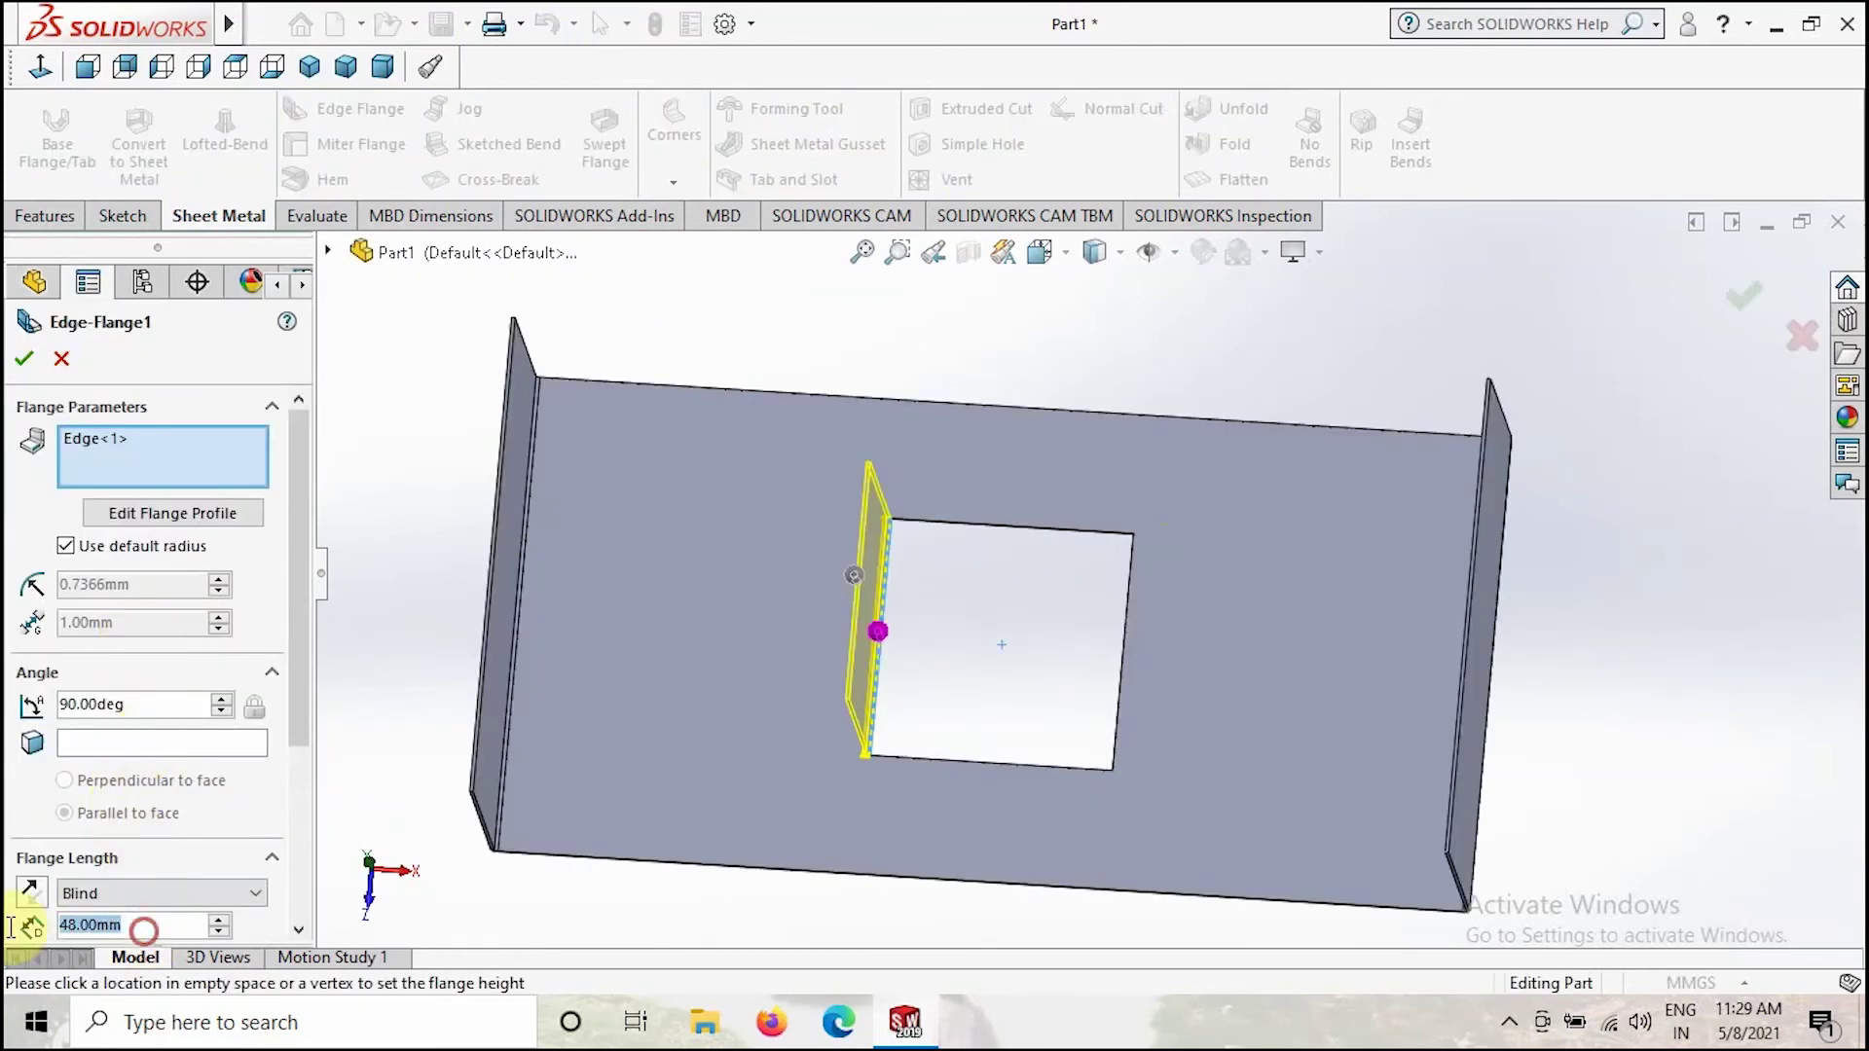
{"action": "type", "text": "49"}
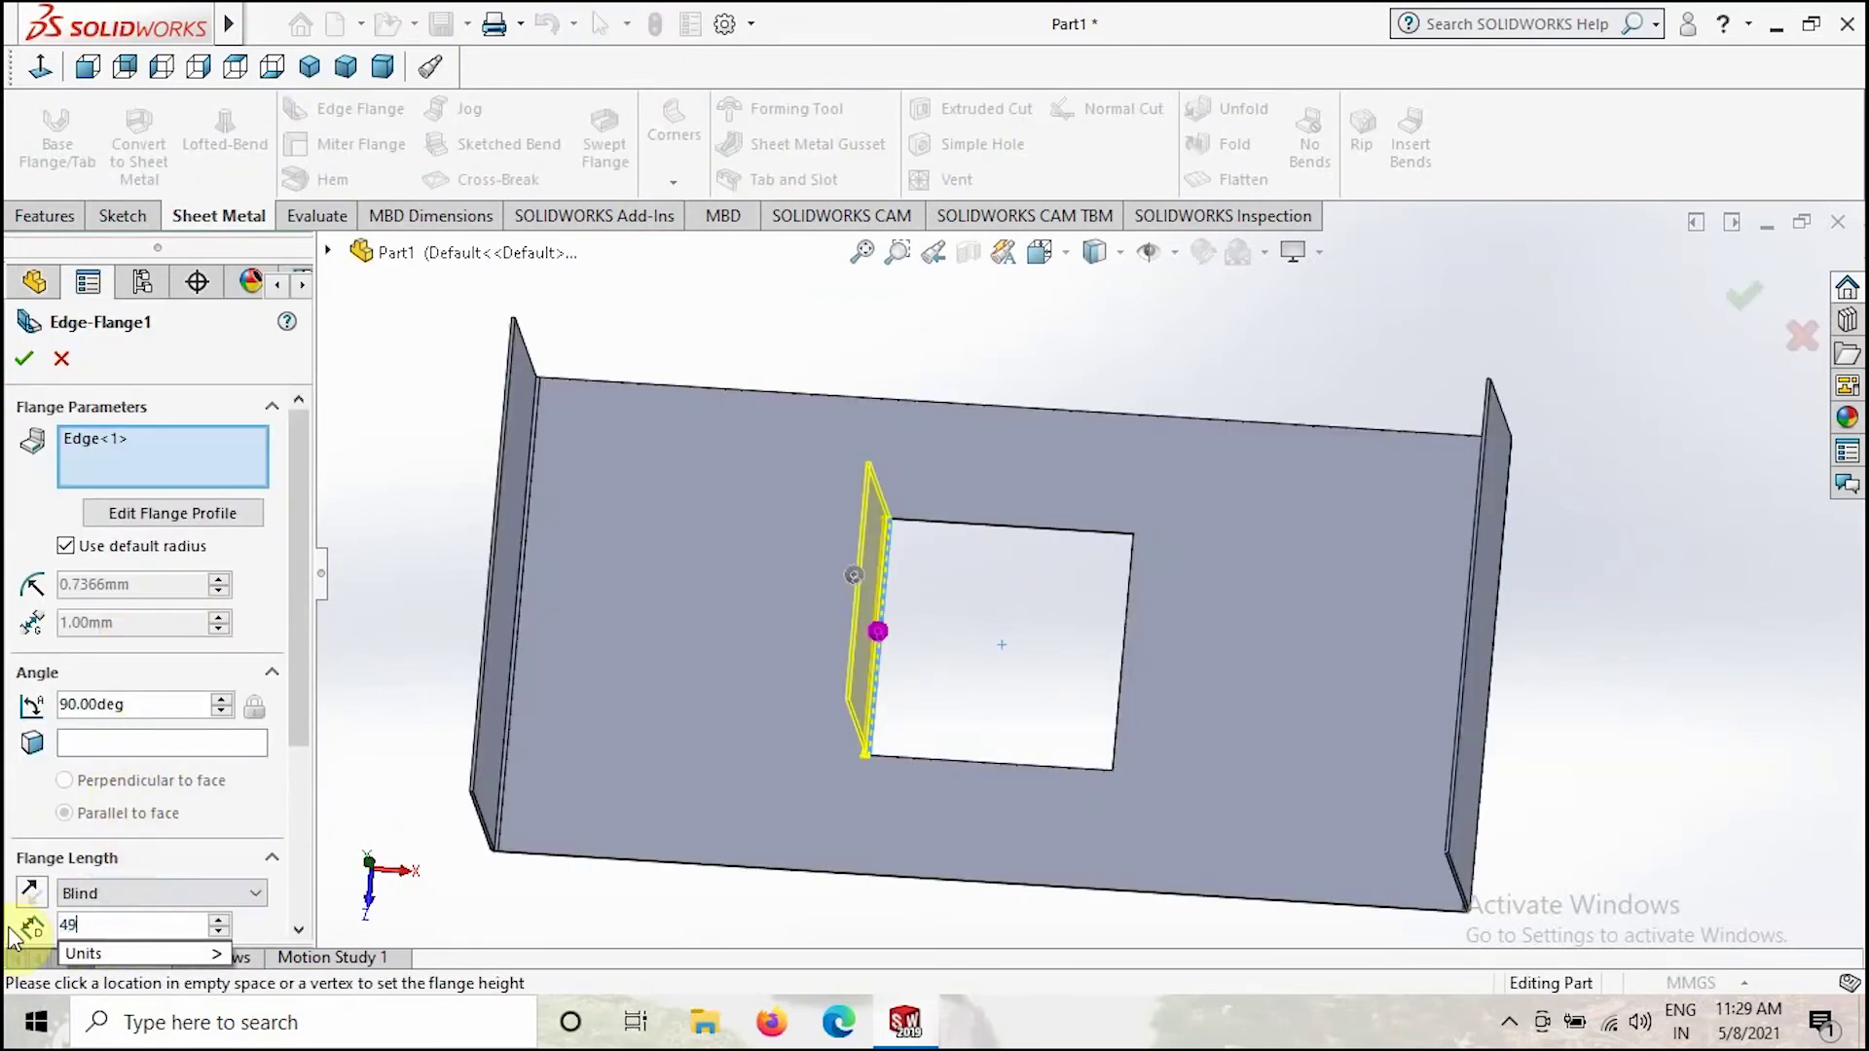
{"action": "type", "text": ".5"}
{"action": "key", "text": "Return"}
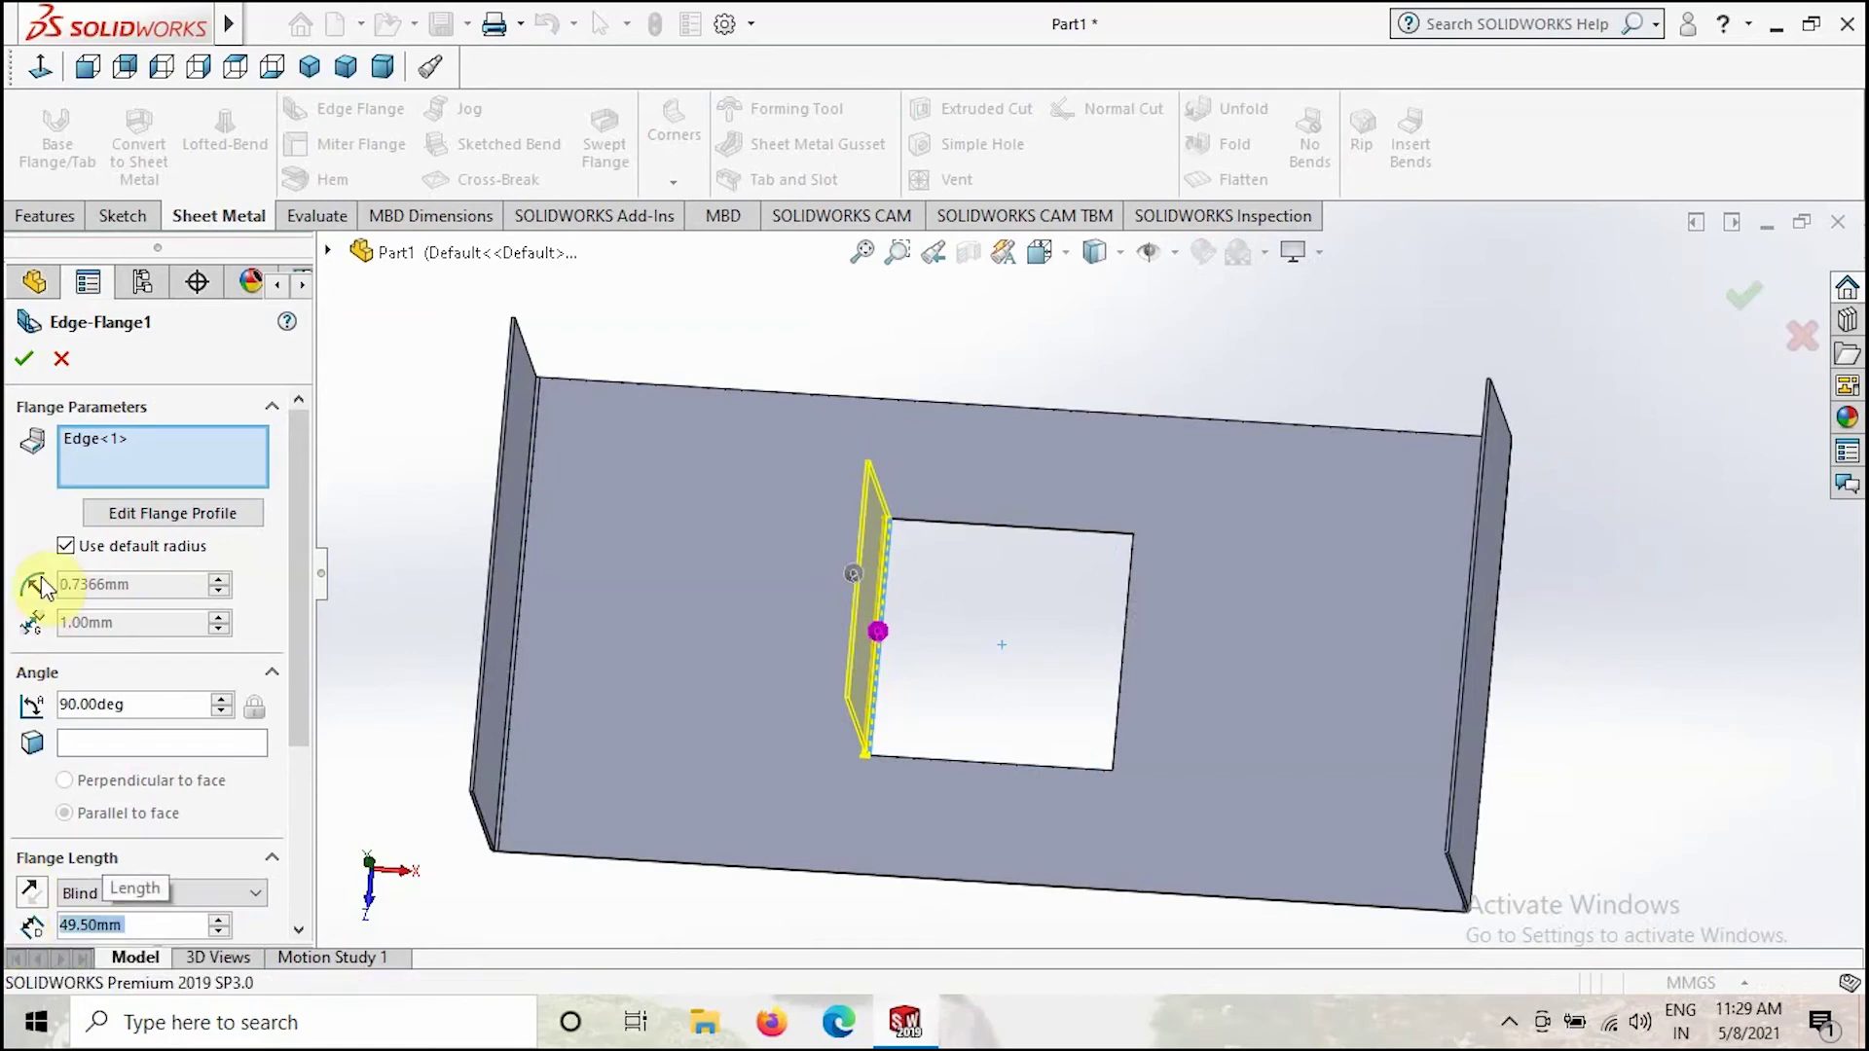
{"action": "left_click", "coordinate": [35, 371]}
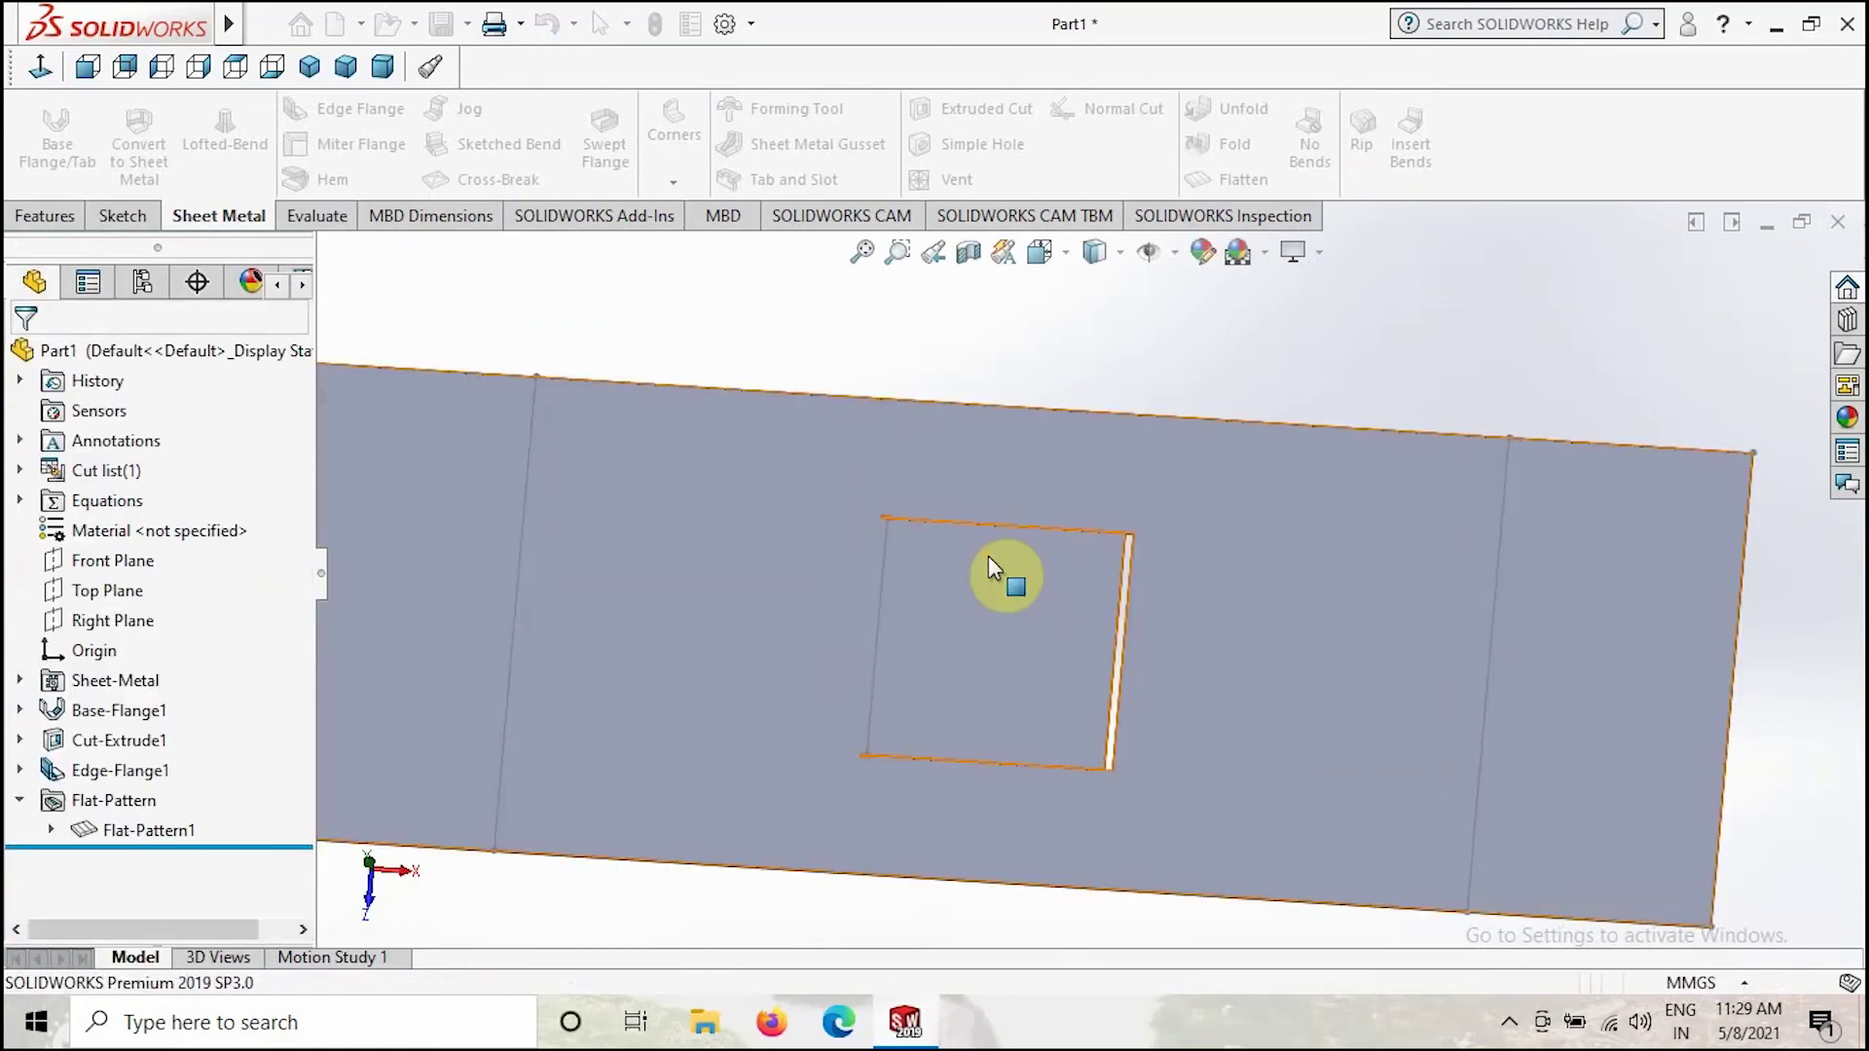
Examine in the flat pattern how the shortened flange fits against the cutout's far edge, and fold the part back.
{"action": "middle_click_drag", "start_coordinate": [1039, 743], "coordinate": [1033, 750]}
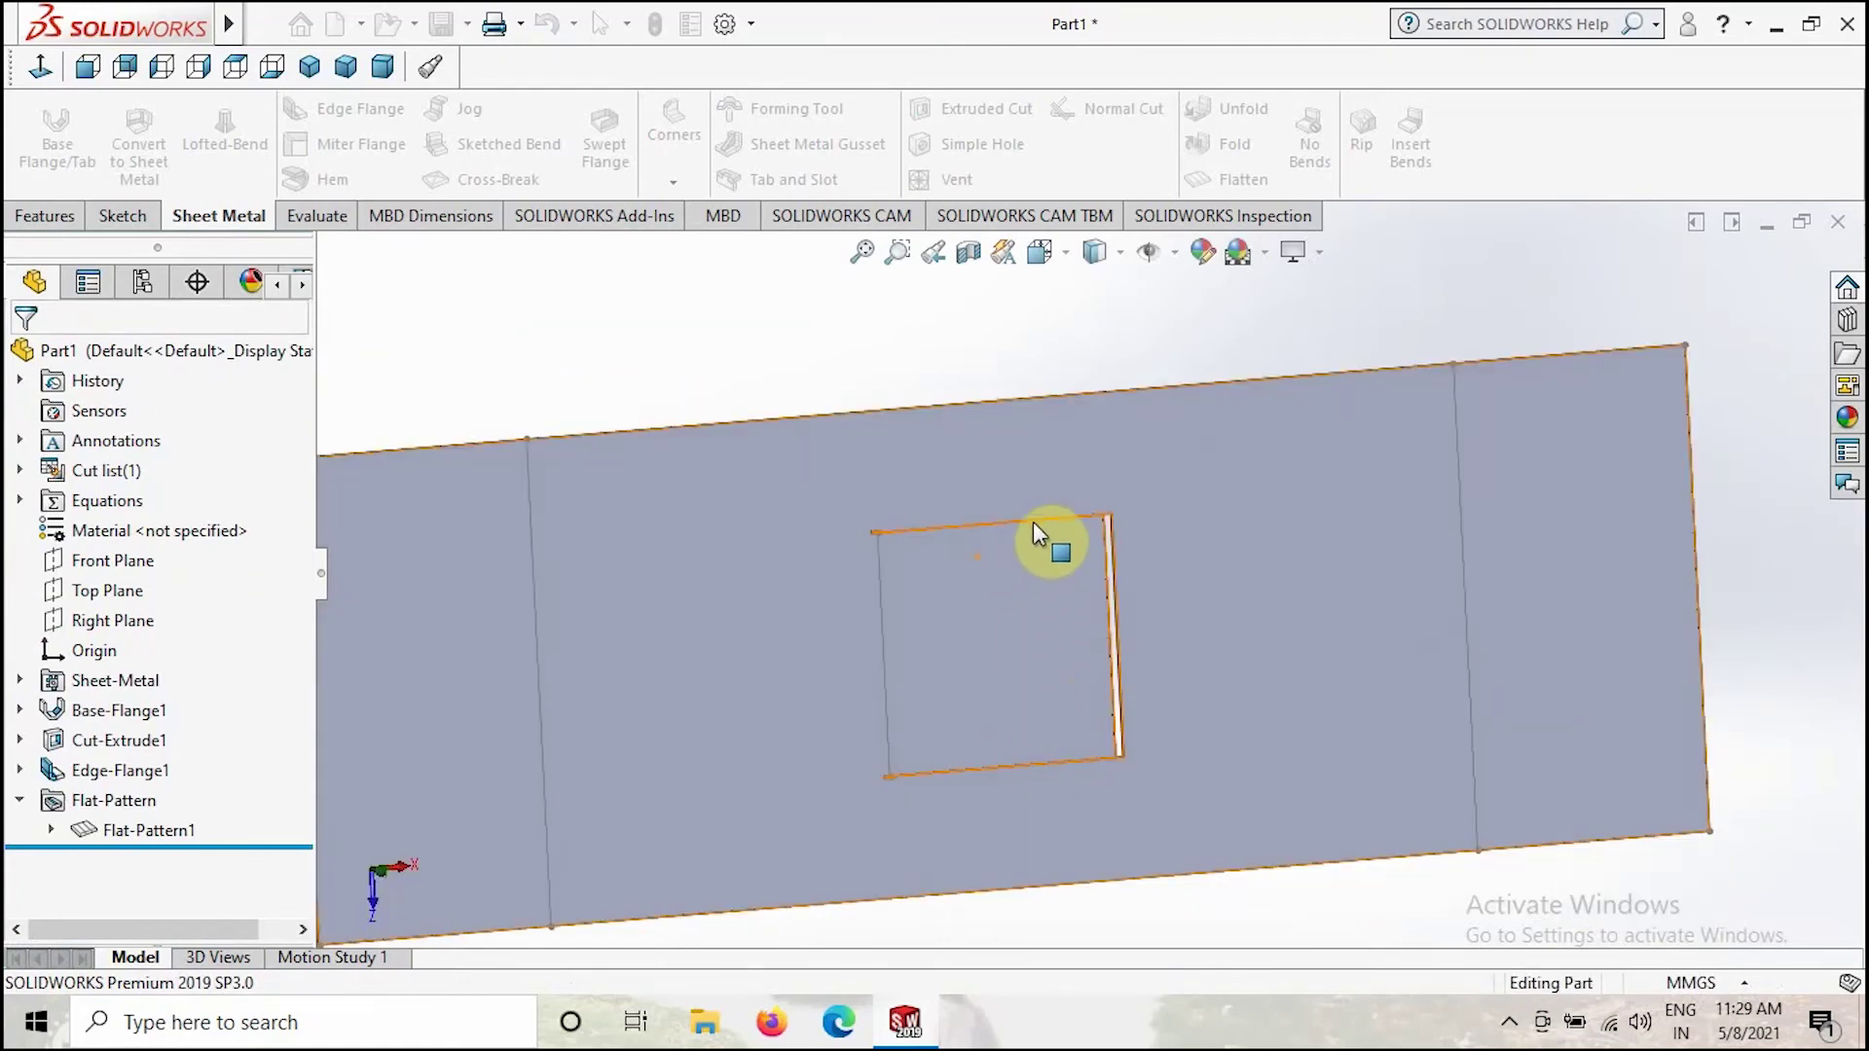
{"action": "scroll", "coordinate": [1106, 537], "scroll_direction": "down", "scroll_amount": 5}
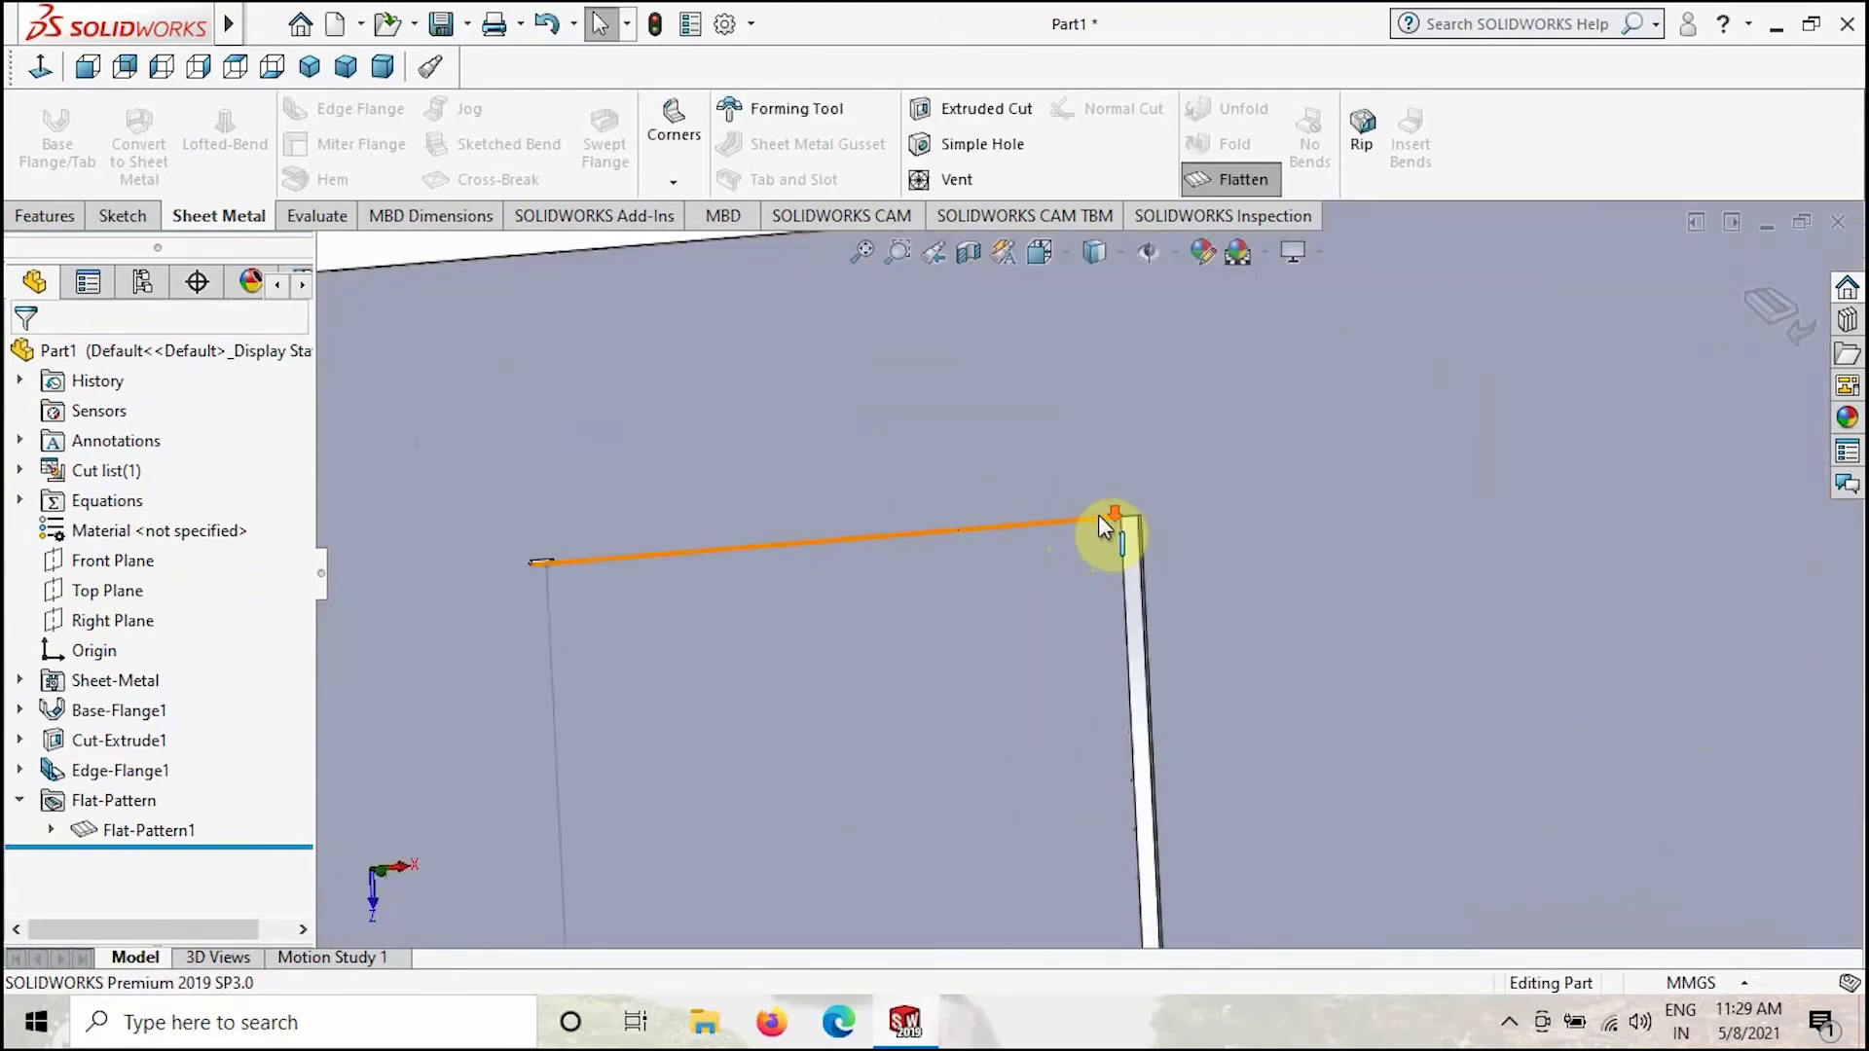
{"action": "mouse_move", "coordinate": [1129, 536]}
{"action": "middle_mouse_down"}
{"action": "mouse_move", "coordinate": [1147, 546]}
{"action": "mouse_move", "coordinate": [1135, 590]}
{"action": "mouse_move", "coordinate": [1110, 546]}
{"action": "mouse_move", "coordinate": [1126, 555]}
{"action": "middle_mouse_up"}
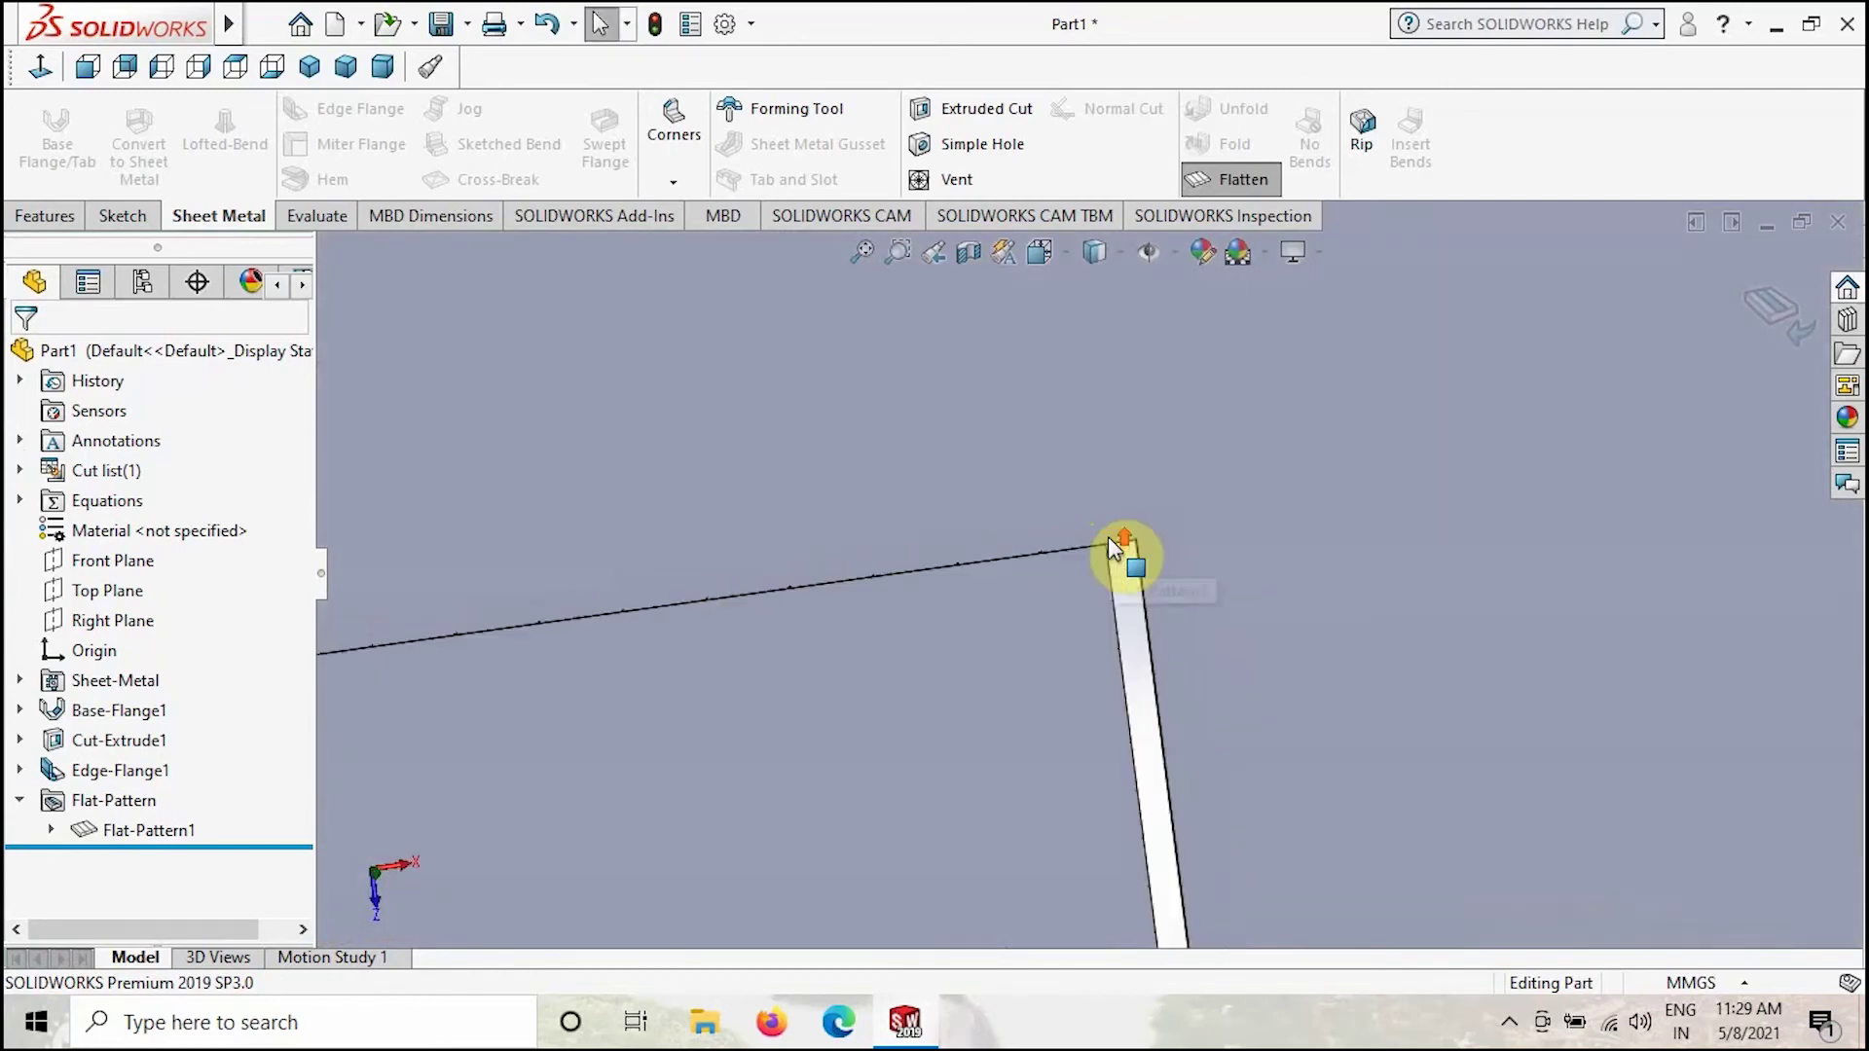
{"action": "middle_click_drag", "start_coordinate": [1004, 642], "coordinate": [1009, 555]}
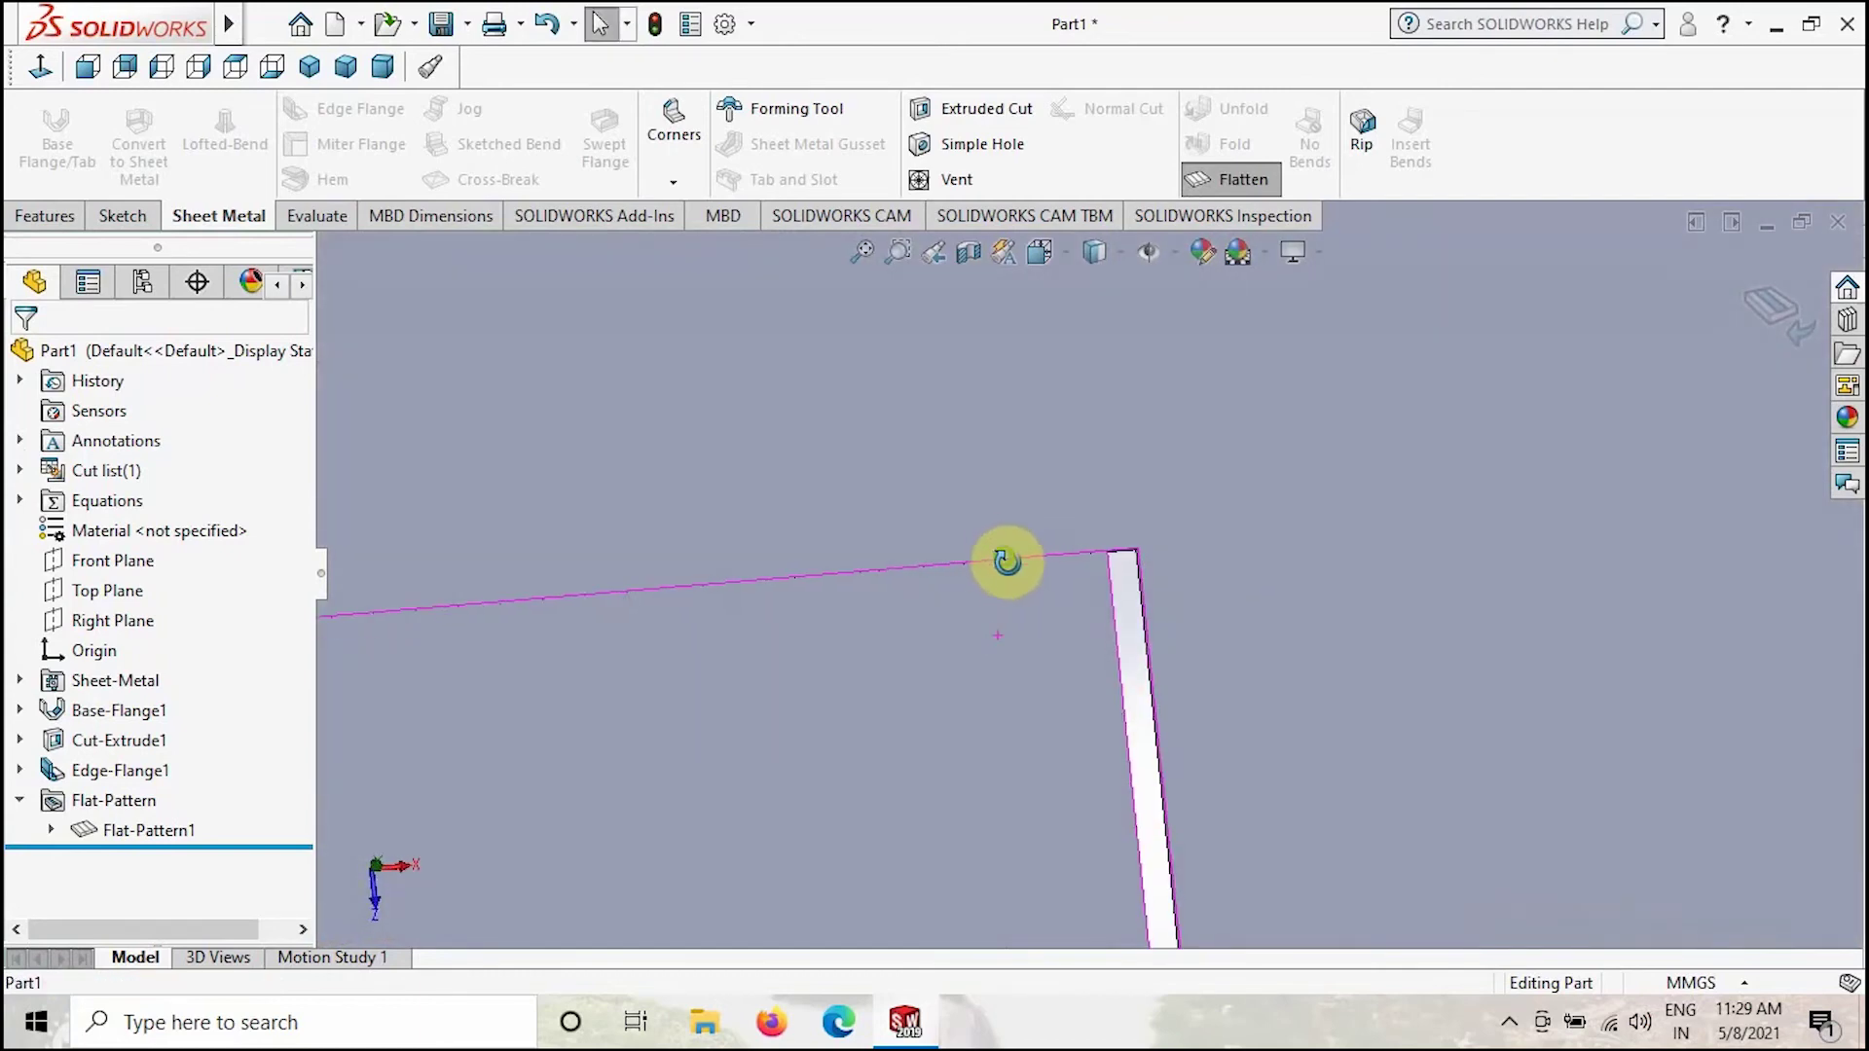
{"action": "left_click", "coordinate": [1082, 555]}
{"action": "left_click", "coordinate": [1075, 603]}
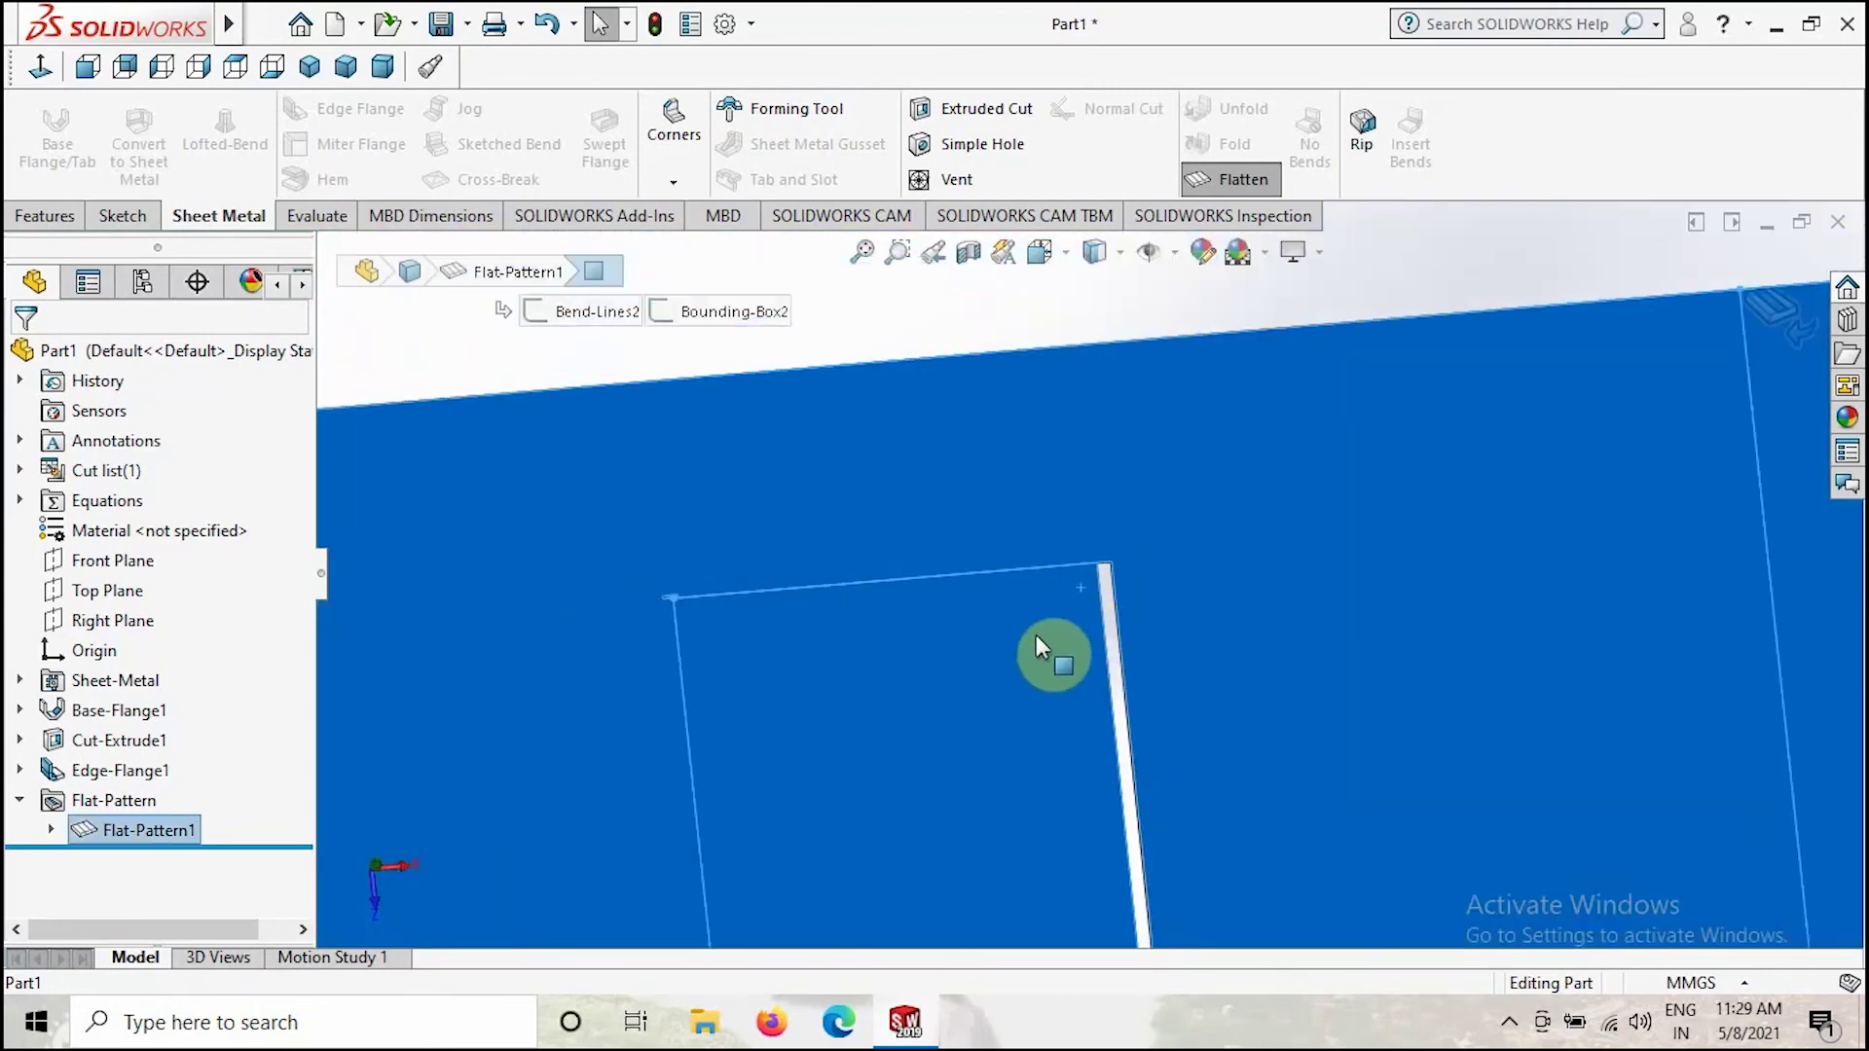
{"action": "left_click", "coordinate": [1010, 324]}
{"action": "middle_click_drag", "start_coordinate": [1086, 729], "coordinate": [1014, 717]}
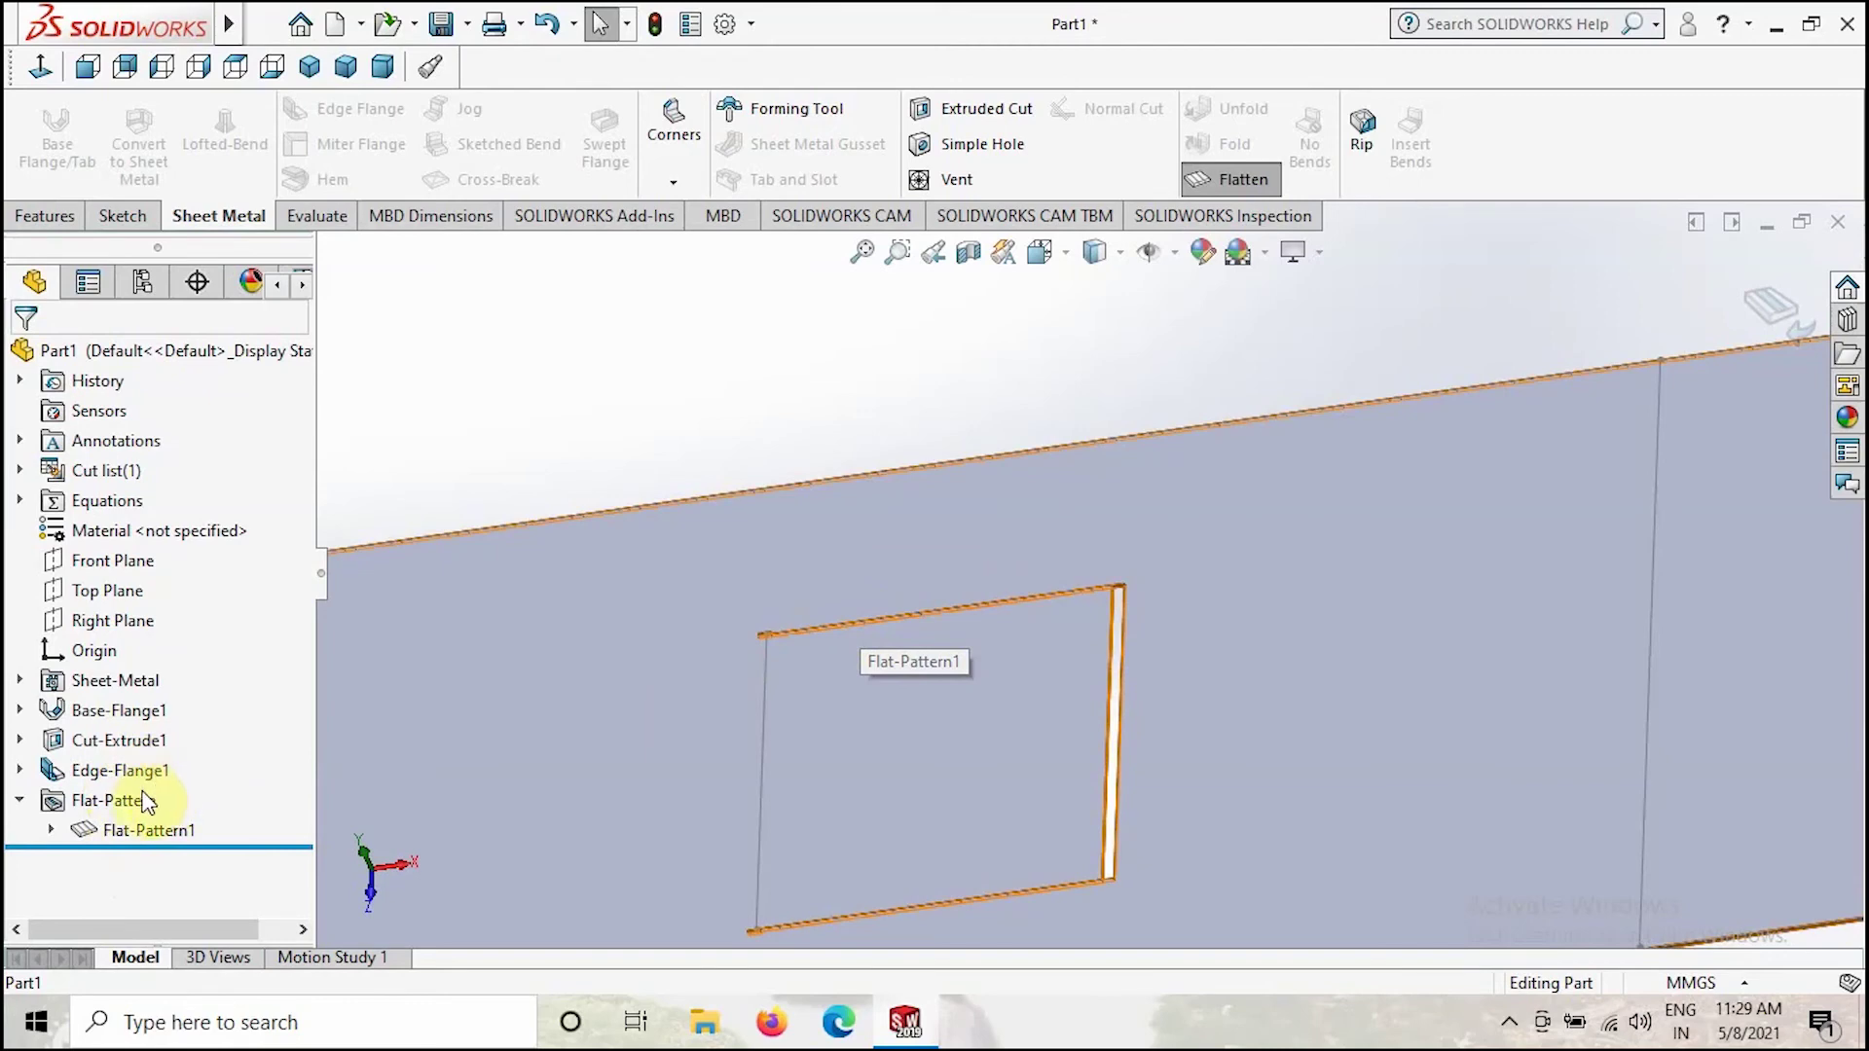
{"action": "left_click", "coordinate": [124, 776]}
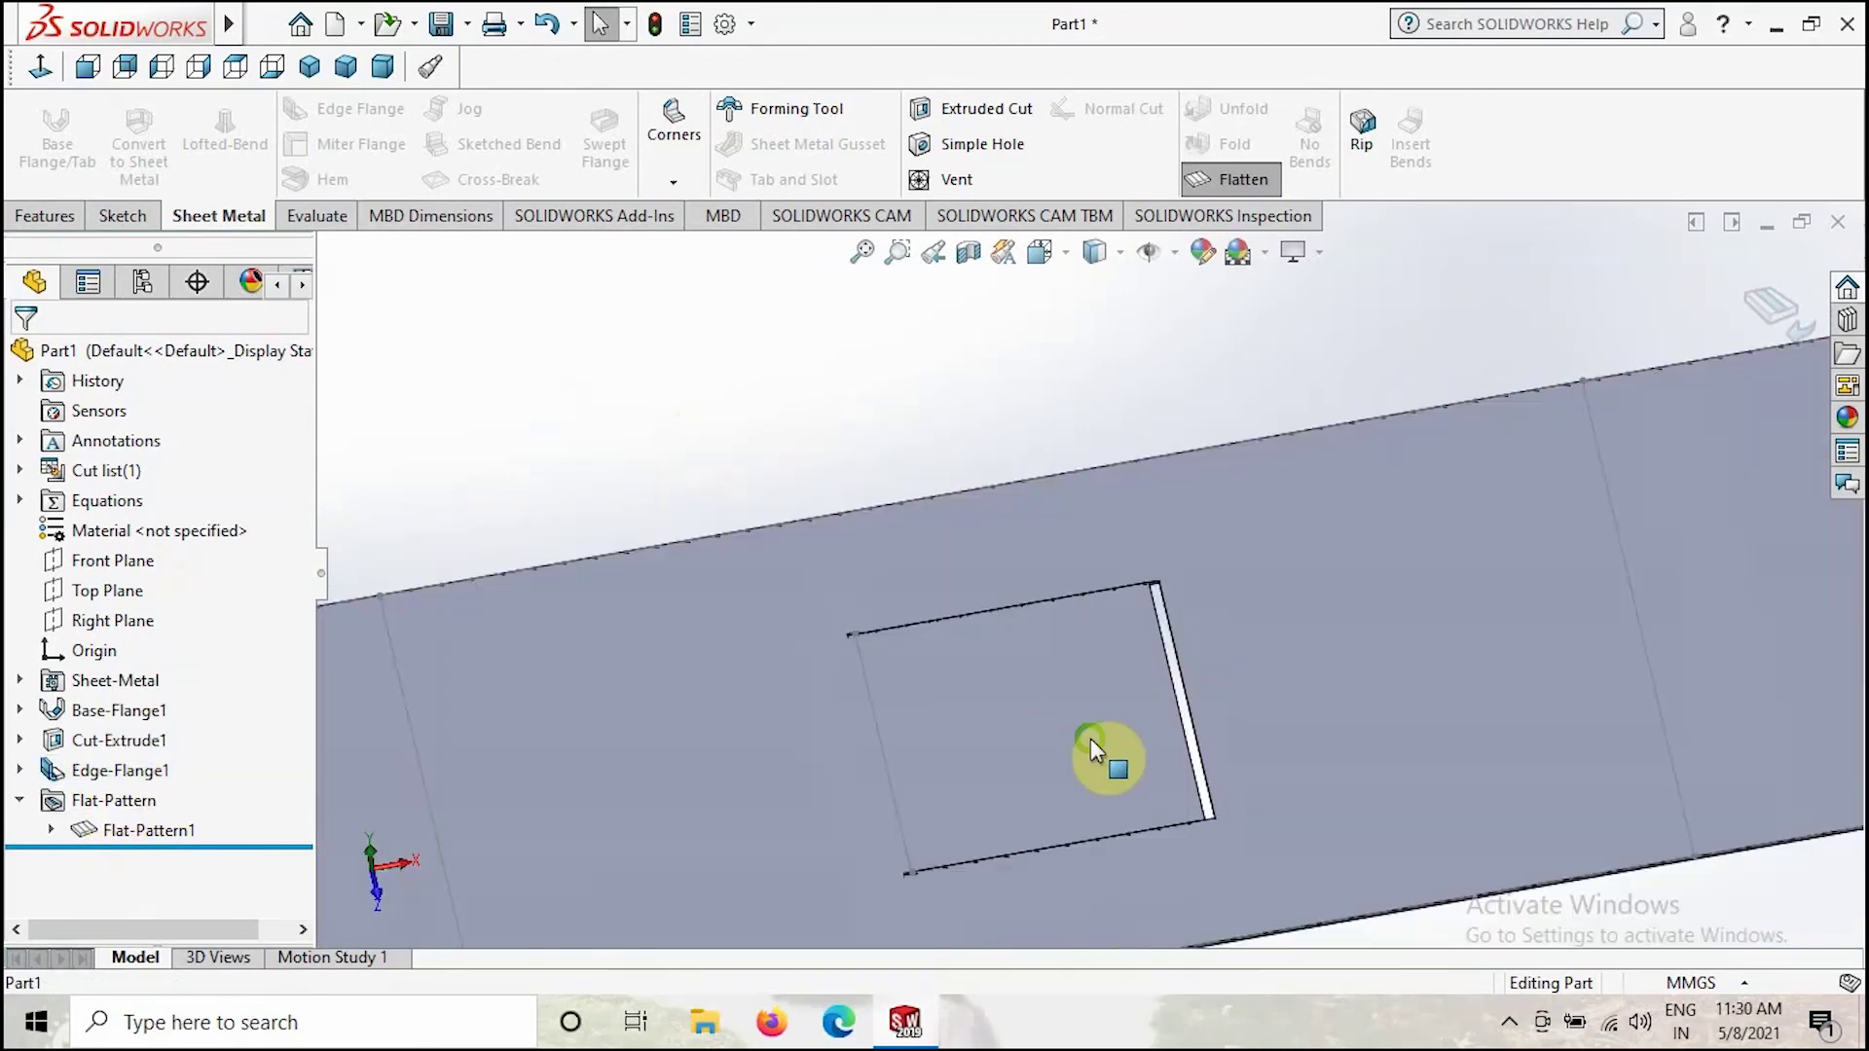
{"action": "middle_click_drag", "start_coordinate": [1091, 738], "coordinate": [1043, 772]}
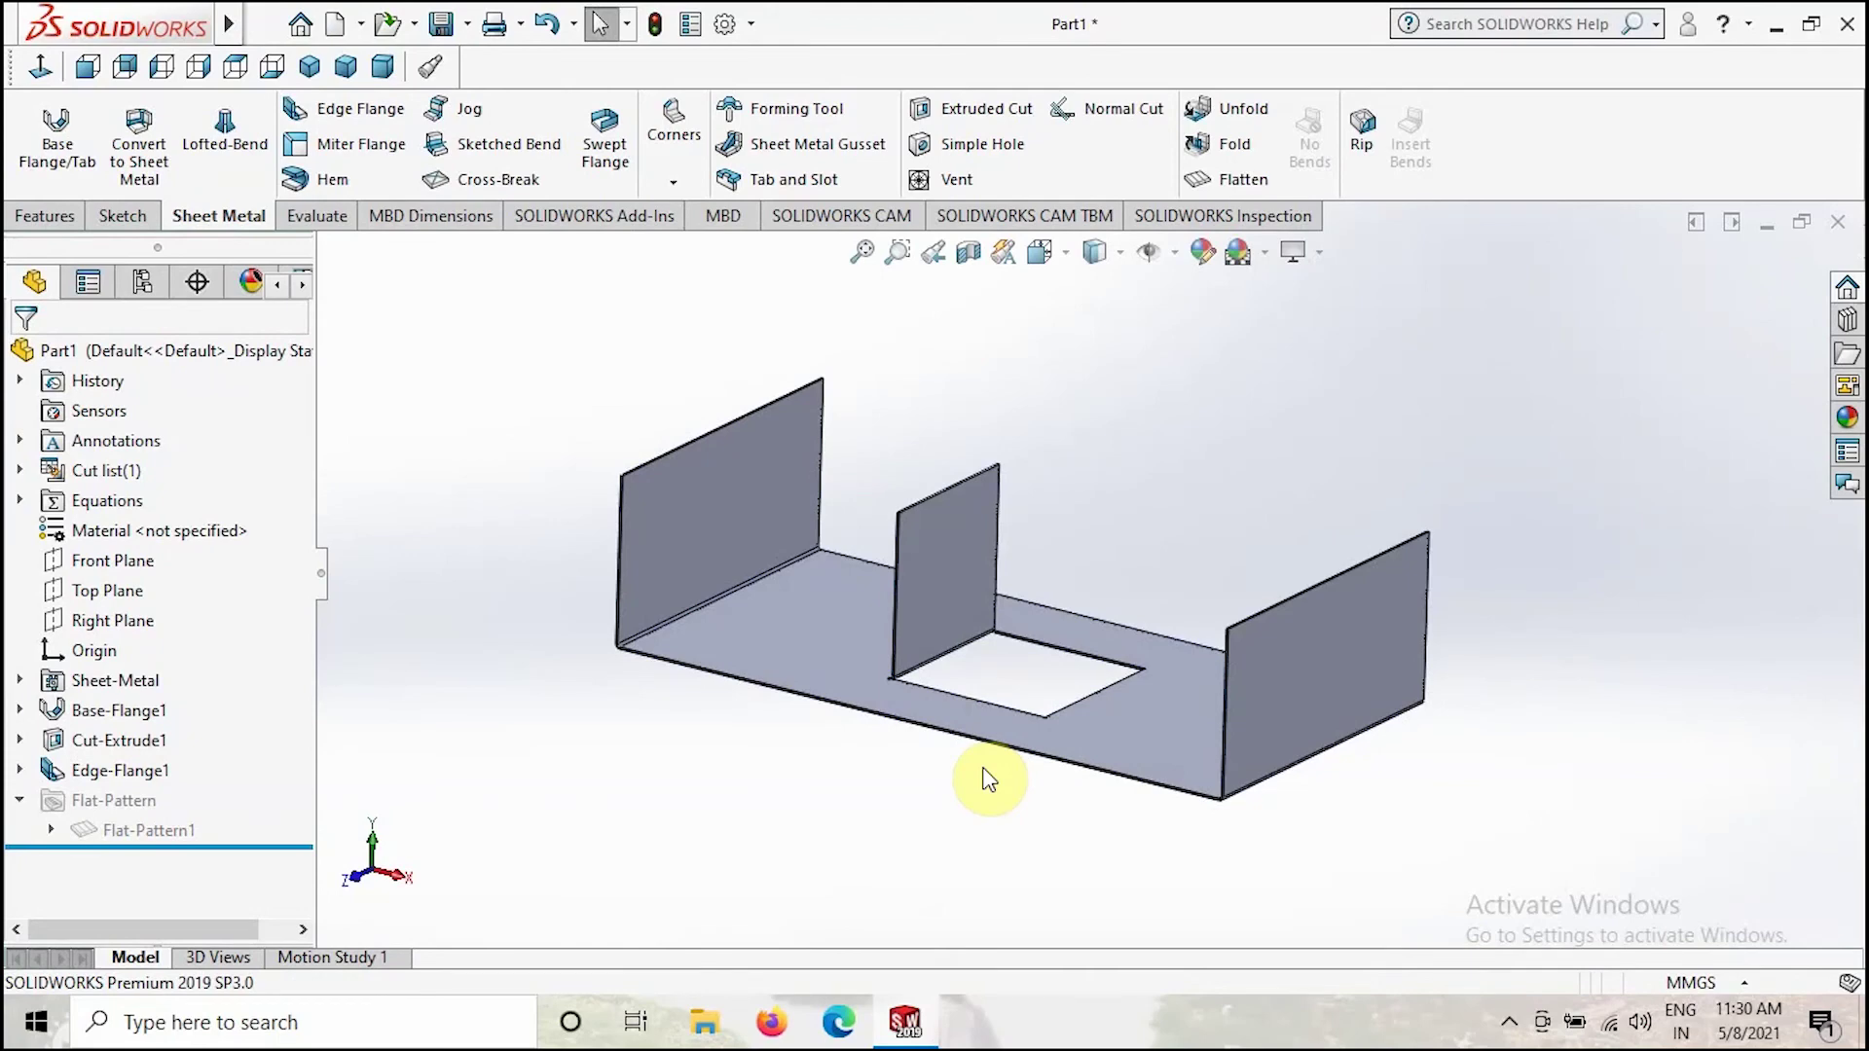
Inspect the folded part and its shortened upright flange beside the cutout from several angles.
{"action": "middle_click_drag", "start_coordinate": [985, 830], "coordinate": [1082, 833]}
{"action": "left_click", "coordinate": [952, 551]}
{"action": "left_click", "coordinate": [991, 772]}
{"action": "middle_click_drag", "start_coordinate": [1052, 798], "coordinate": [1042, 779]}
{"action": "left_click", "coordinate": [961, 518]}
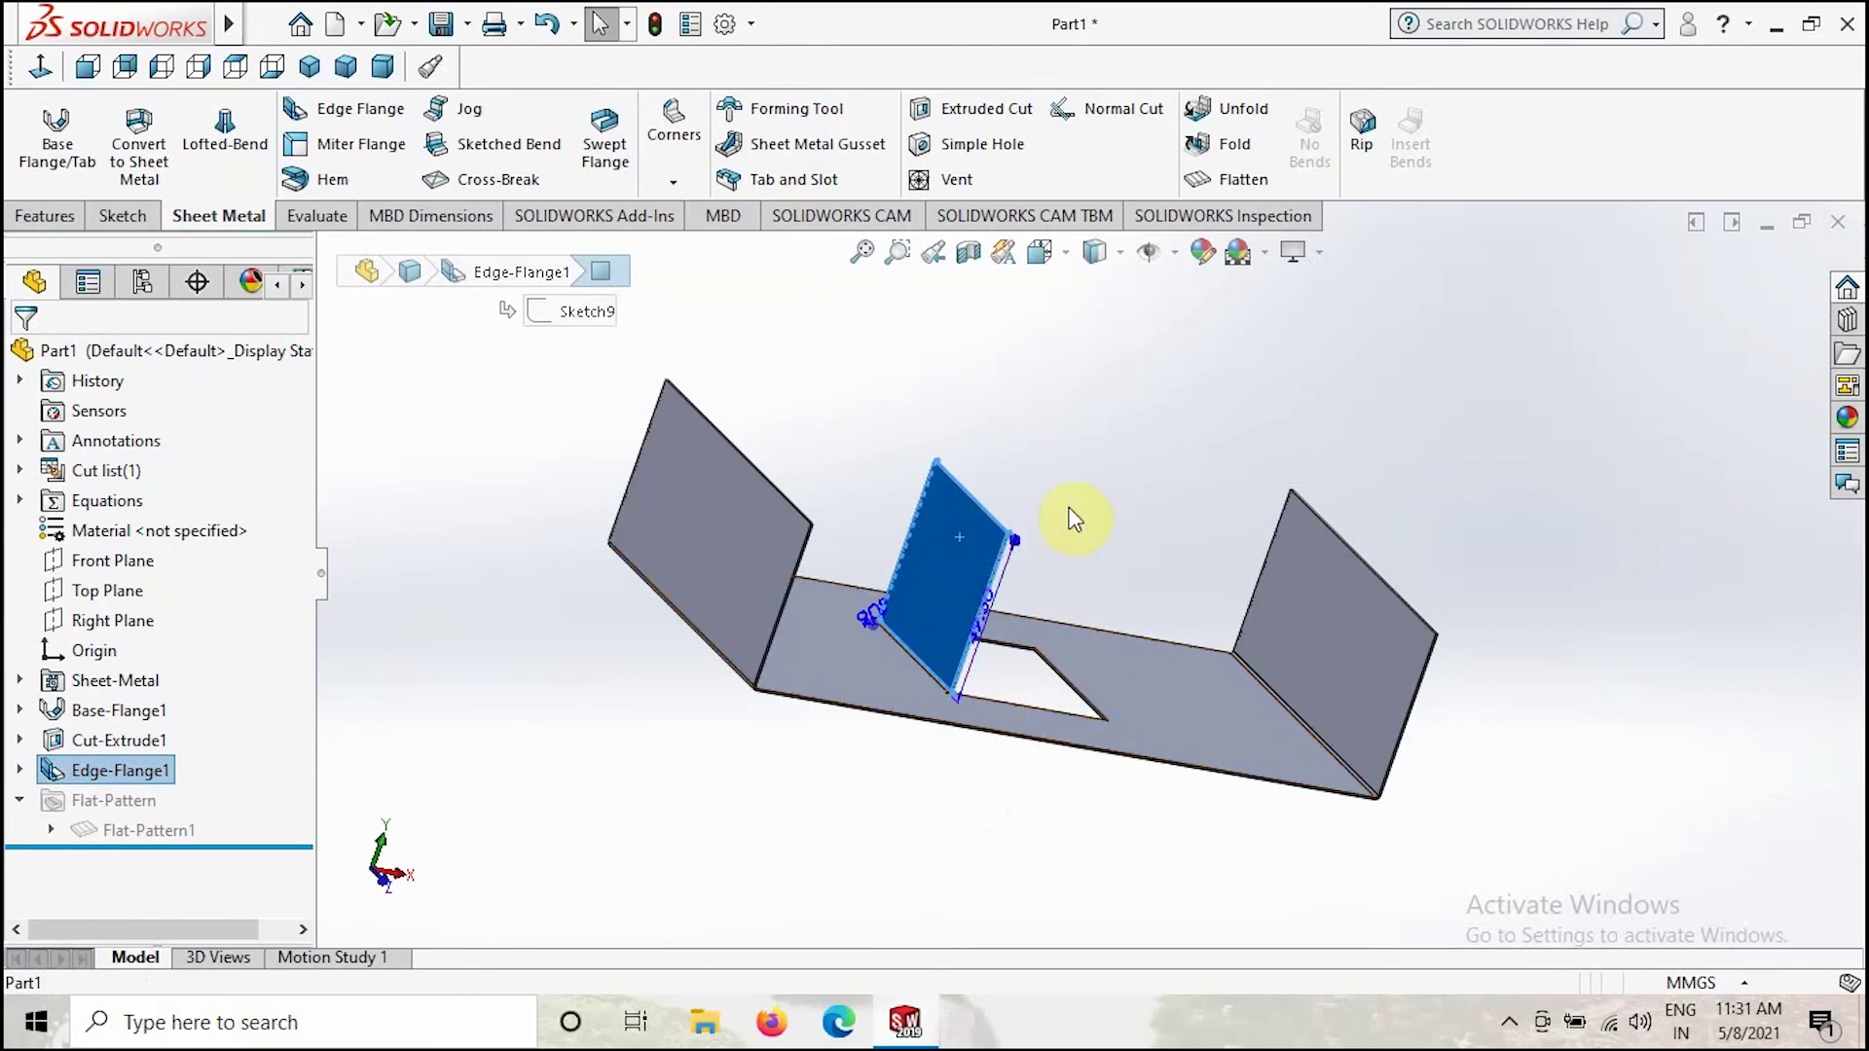
{"action": "left_click", "coordinate": [1097, 793]}
{"action": "middle_click_drag", "start_coordinate": [1097, 792], "coordinate": [1023, 851]}
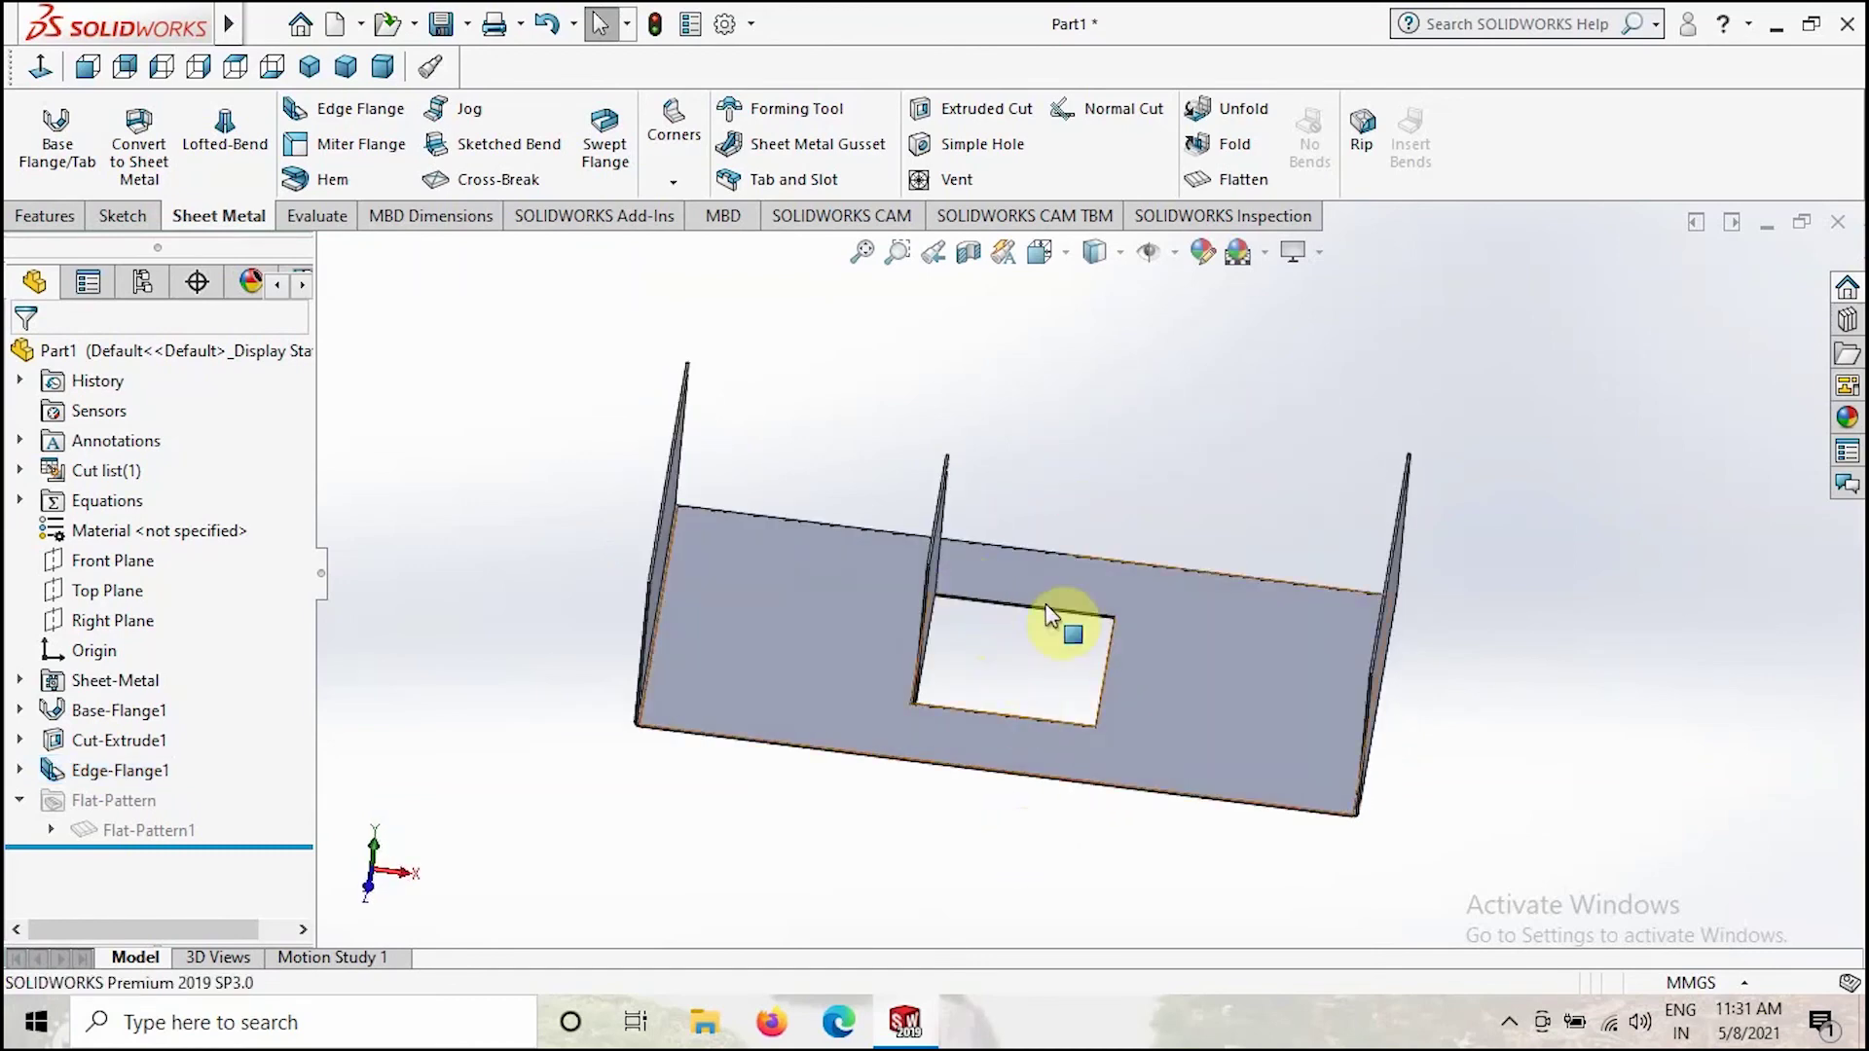
{"action": "middle_click_drag", "start_coordinate": [964, 693], "coordinate": [1036, 781]}
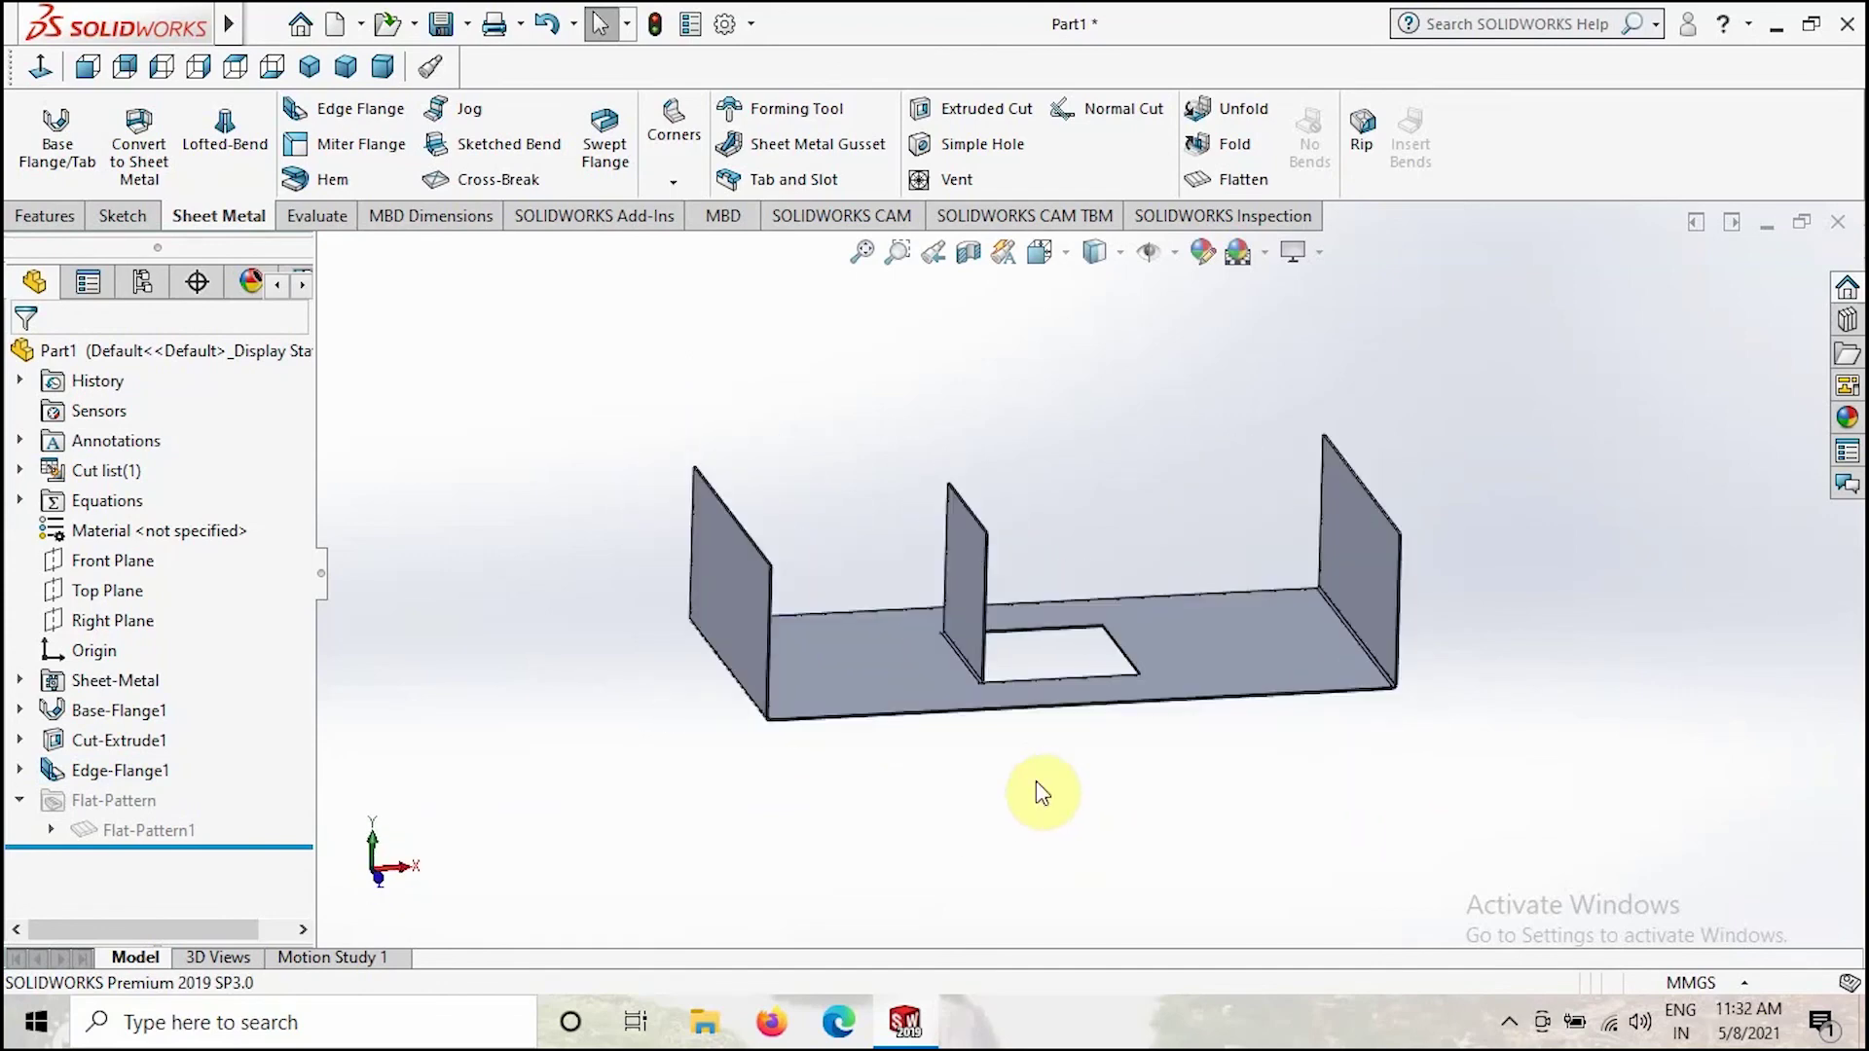